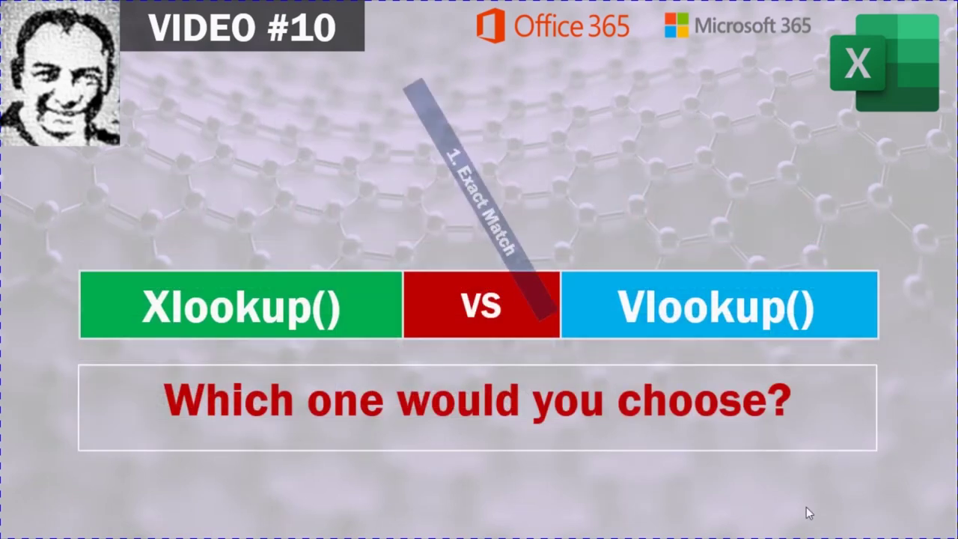
{"action": "left_click", "coordinate": [804, 508]}
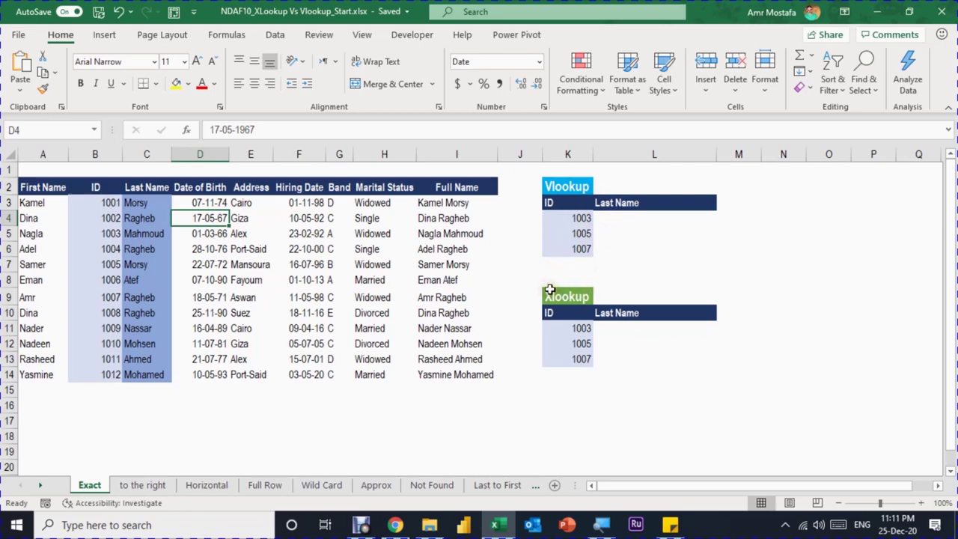
Start a VLOOKUP formula in L4 with K4 as the lookup value and the absolute range $B$3:$C$14 as the table array.
{"action": "left_click", "coordinate": [626, 225]}
{"action": "type", "text": "=vl"}
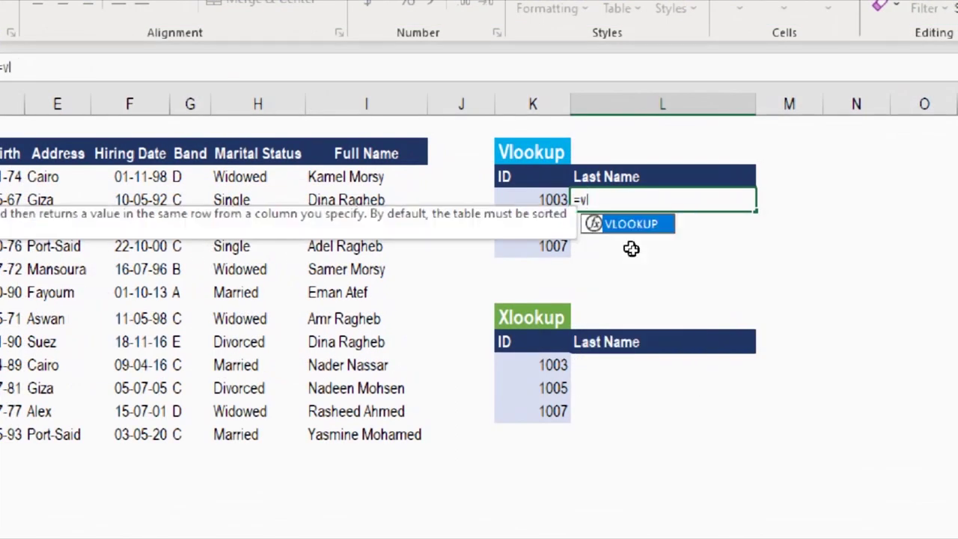
{"action": "key", "text": "Tab"}
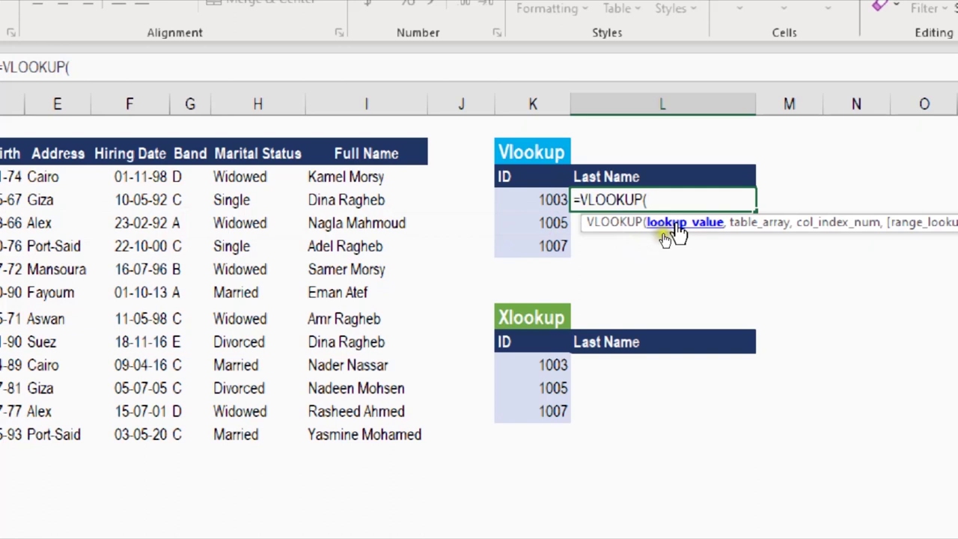
{"action": "left_click", "coordinate": [518, 200]}
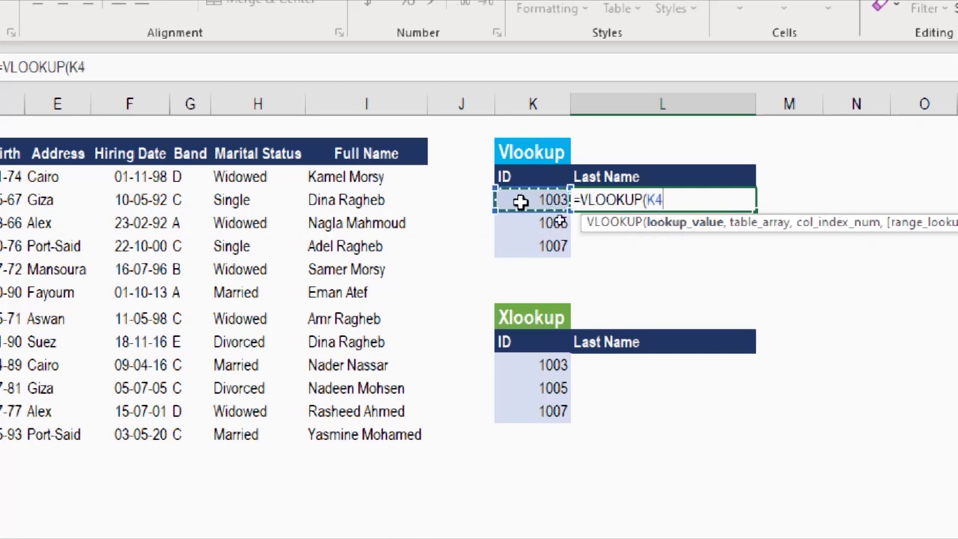
{"action": "type", "text": ","}
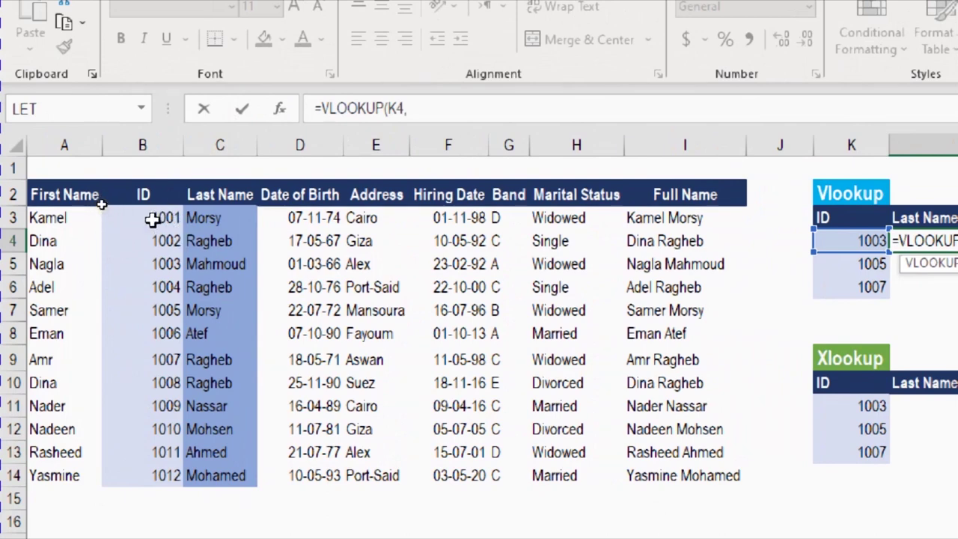
{"action": "left_click", "coordinate": [151, 219]}
{"action": "left_click_drag", "start_coordinate": [152, 218], "coordinate": [217, 476]}
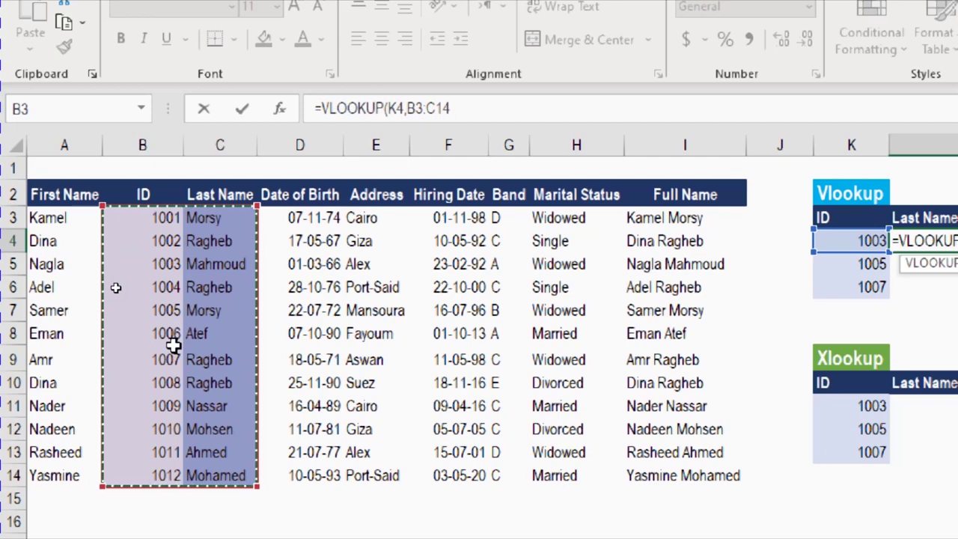
{"action": "key", "text": "F4"}
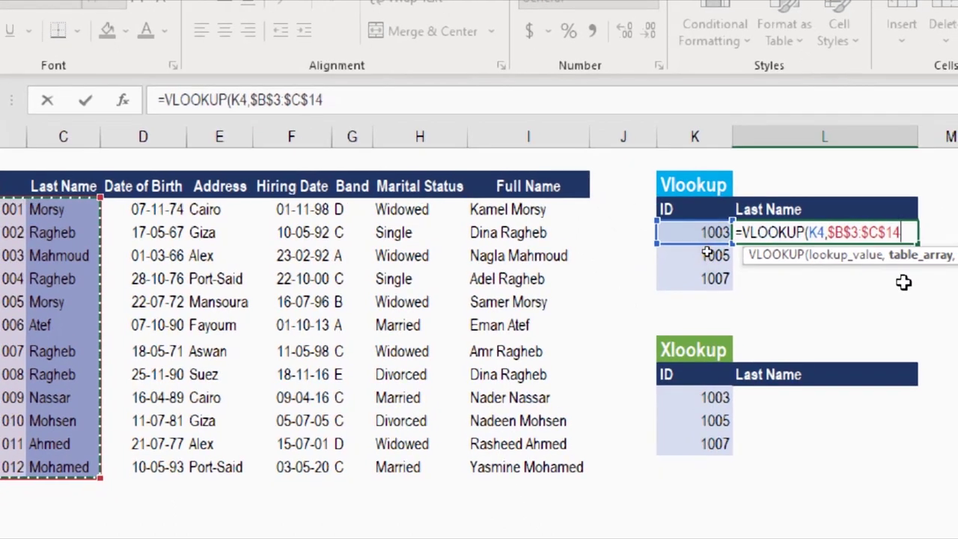
{"action": "type", "text": ","}
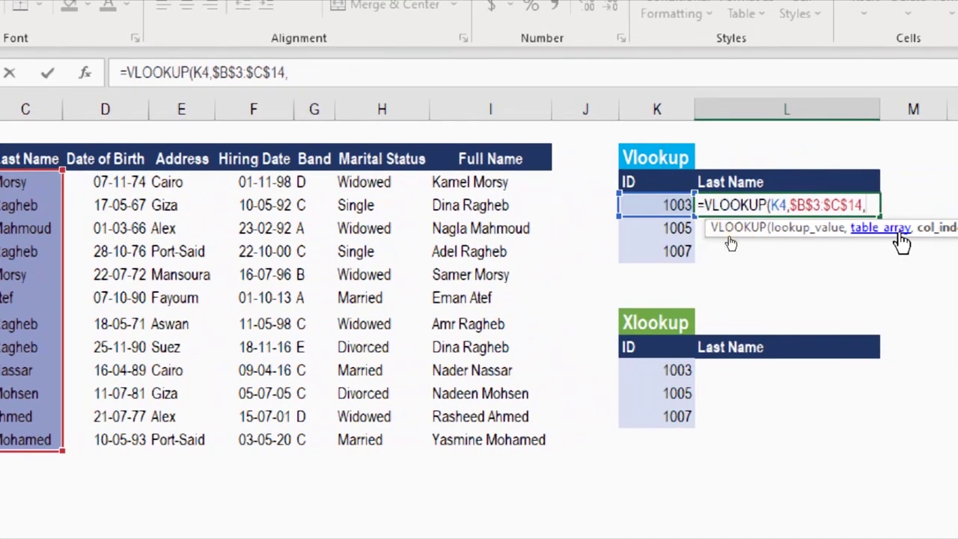
Complete the VLOOKUP formula in L4 with column index 2 and FALSE for an exact match.
{"action": "type", "text": "2,"}
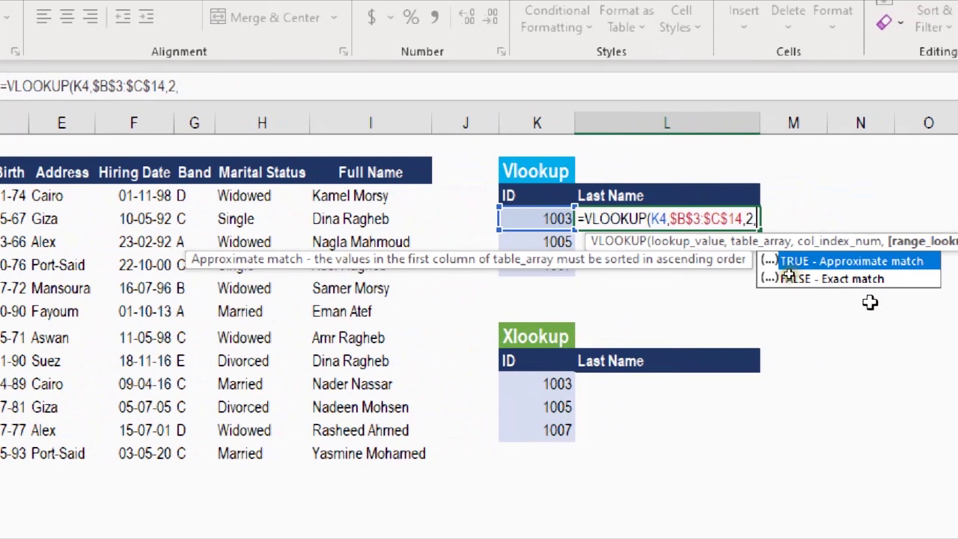
{"action": "double_click", "coordinate": [845, 279]}
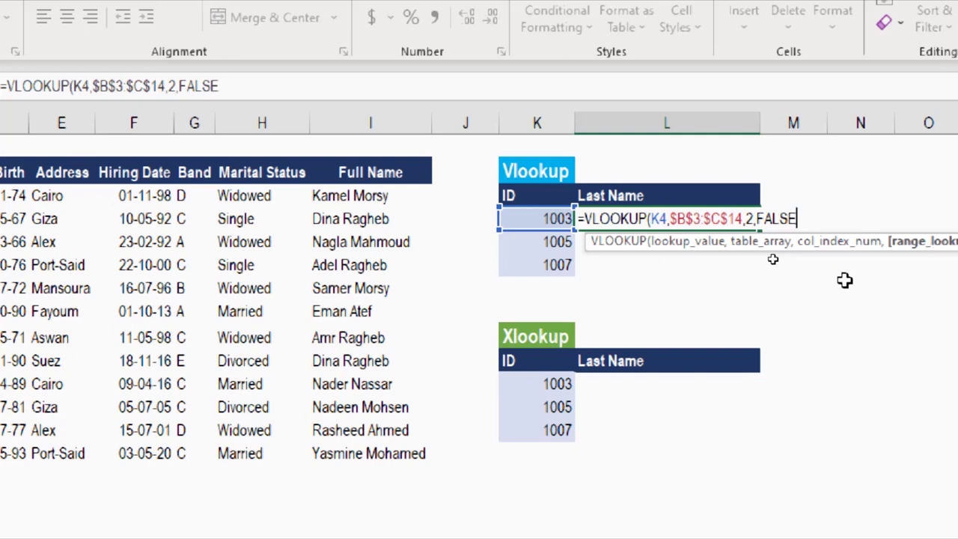
{"action": "type", "text": ")"}
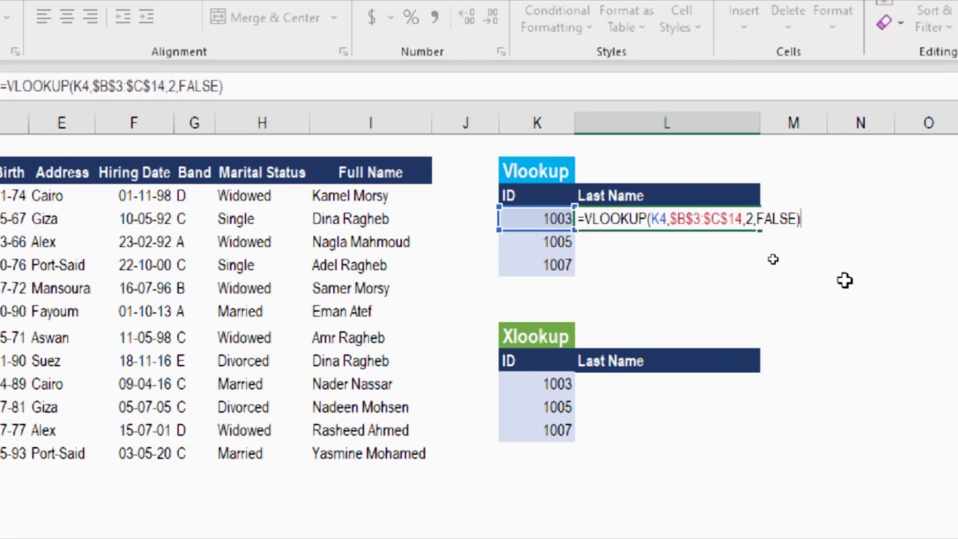
{"action": "key", "text": "Return"}
Fill the VLOOKUP formula from L4 down to L6, and clear the copies from L5:L6.
{"action": "left_click", "coordinate": [723, 228]}
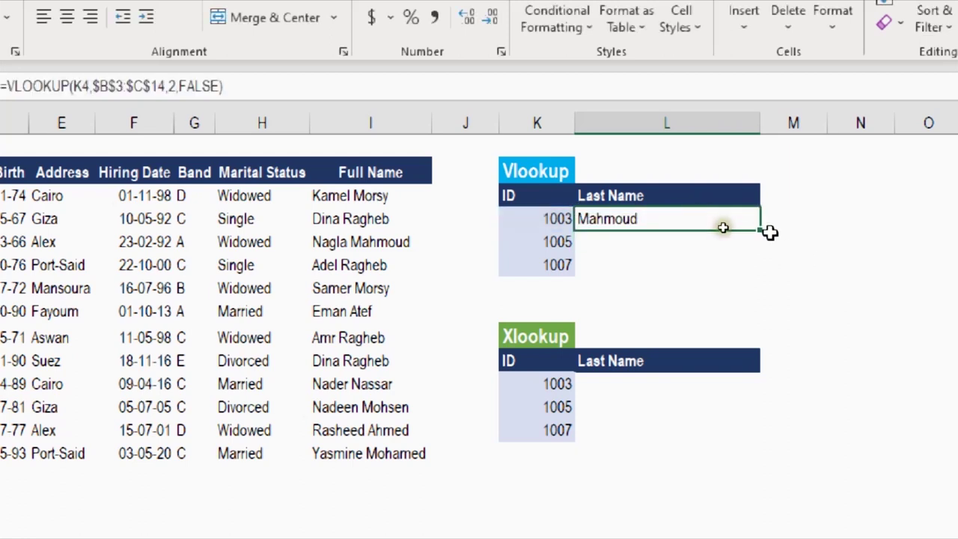
{"action": "double_click", "coordinate": [760, 229]}
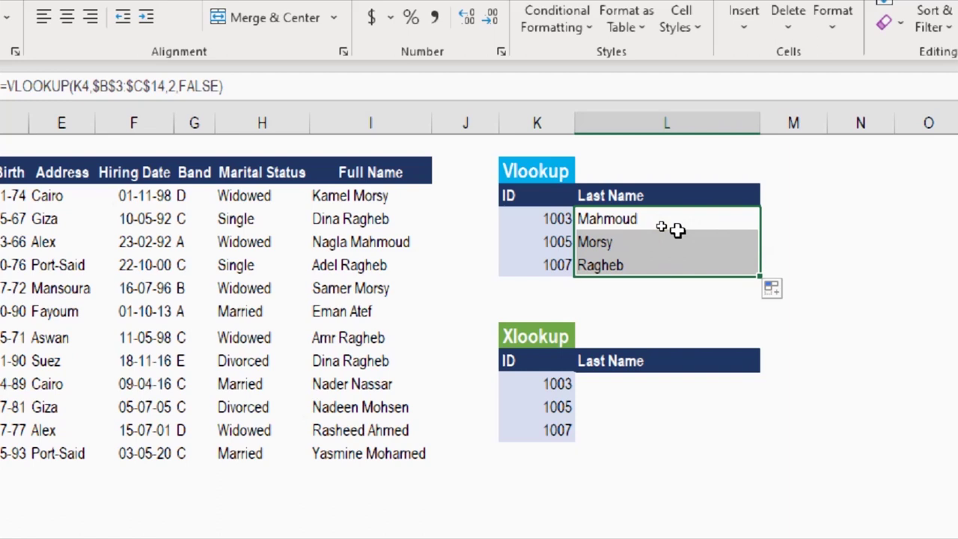
{"action": "left_click_drag", "start_coordinate": [637, 243], "coordinate": [645, 265]}
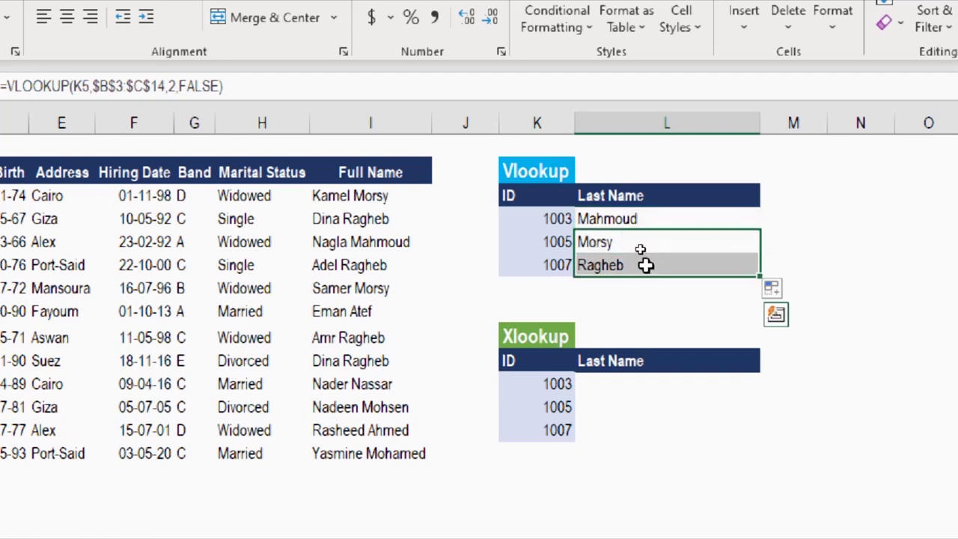
{"action": "key", "text": "Delete"}
Extend the lookup value of the VLOOKUP formula in L4 to the range K4:K6 so it spills all three last names.
{"action": "left_click", "coordinate": [657, 225]}
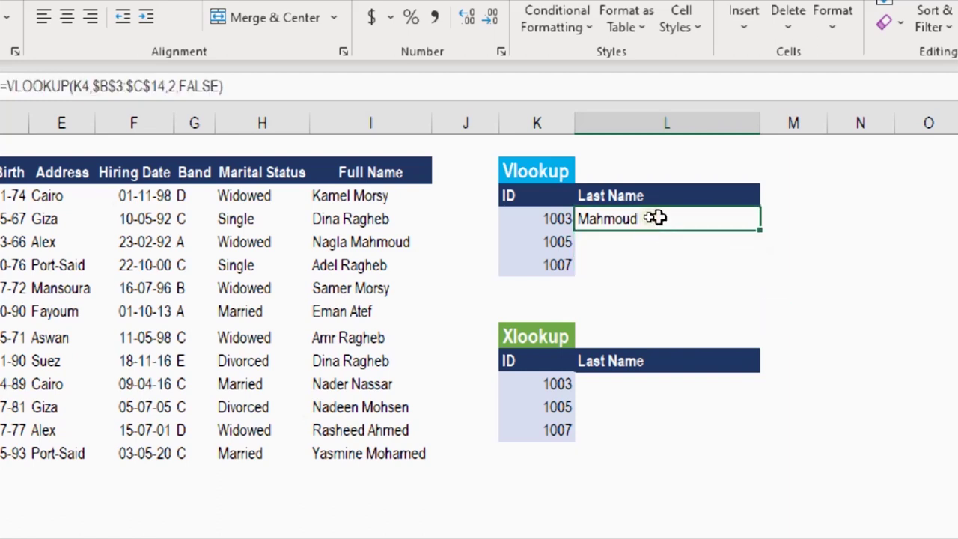
{"action": "double_click", "coordinate": [656, 218]}
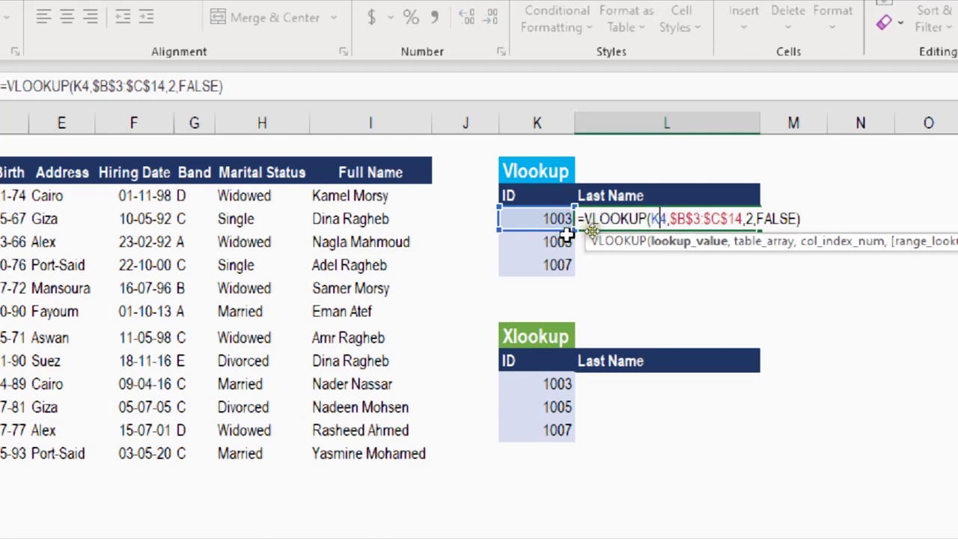
{"action": "left_click", "coordinate": [656, 219]}
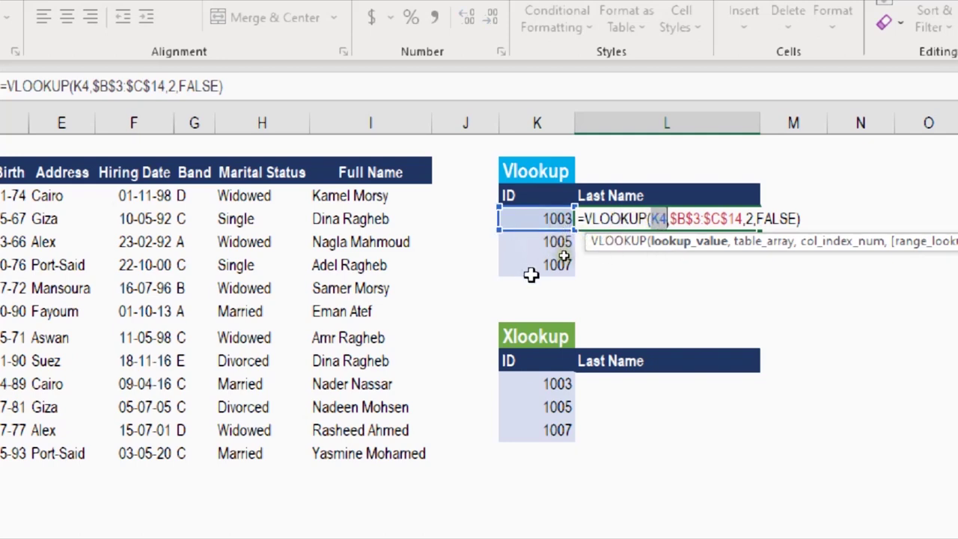
{"action": "left_click", "coordinate": [498, 231]}
{"action": "left_click_drag", "start_coordinate": [498, 230], "coordinate": [513, 252]}
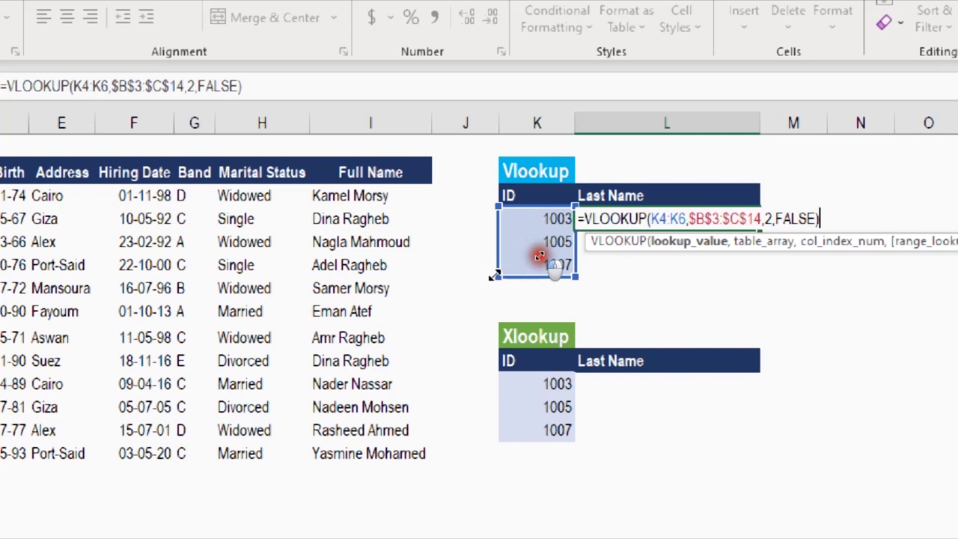
{"action": "left_click", "coordinate": [677, 250]}
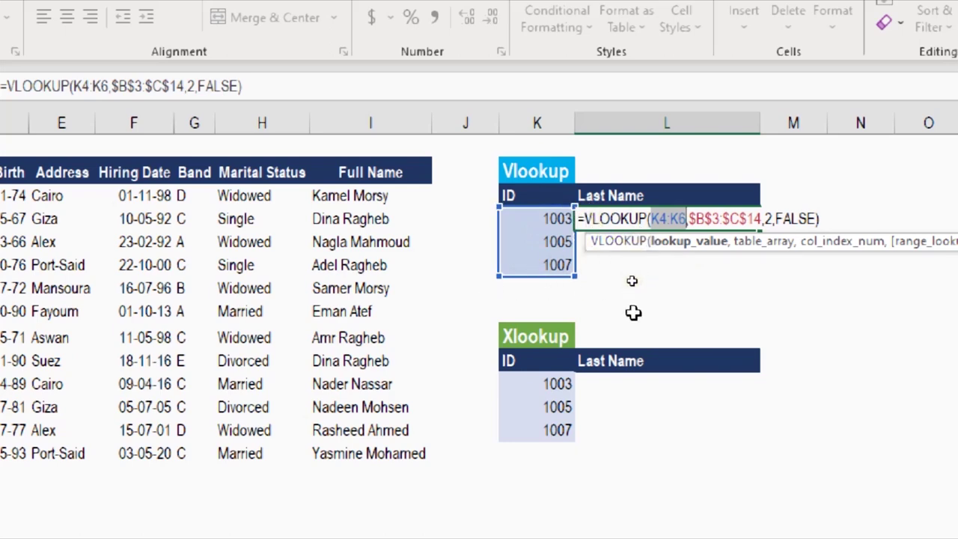
{"action": "key", "text": "Return"}
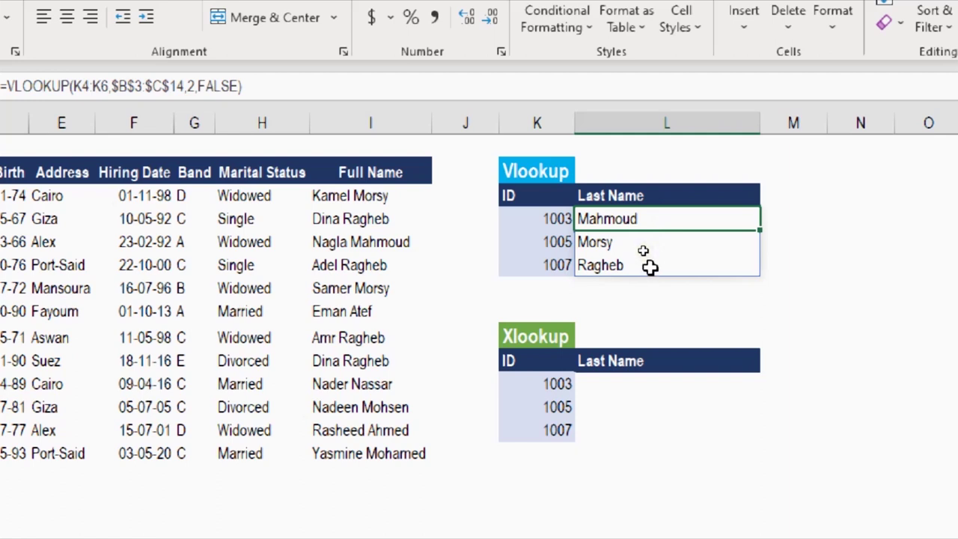
Start an XLOOKUP formula in L11 with the ID range K11:K13 as the lookup value.
{"action": "left_click", "coordinate": [629, 385]}
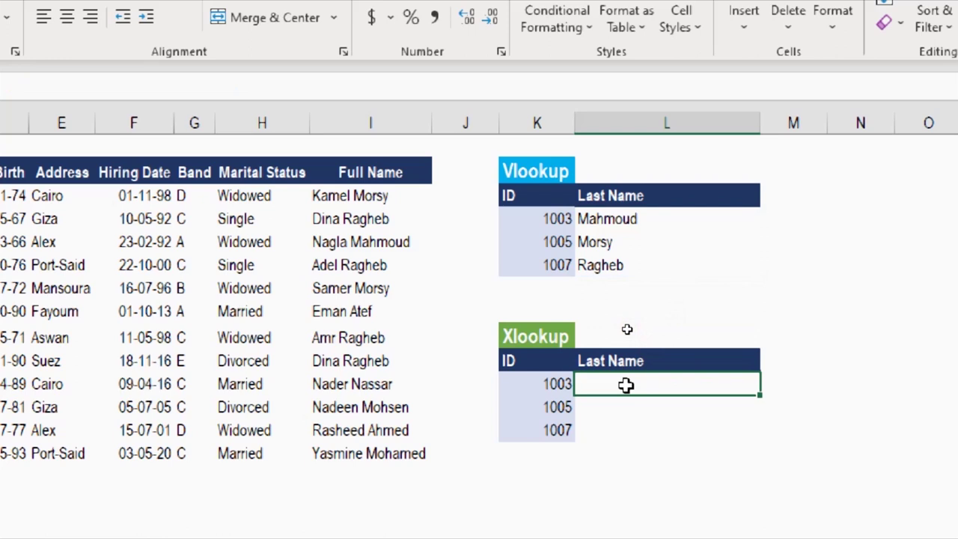
{"action": "type", "text": "="}
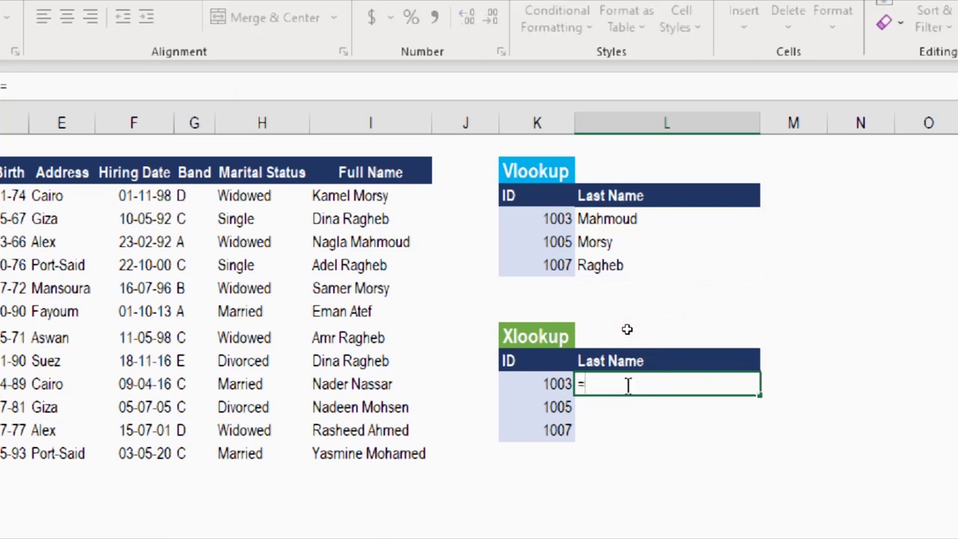
{"action": "type", "text": "xl"}
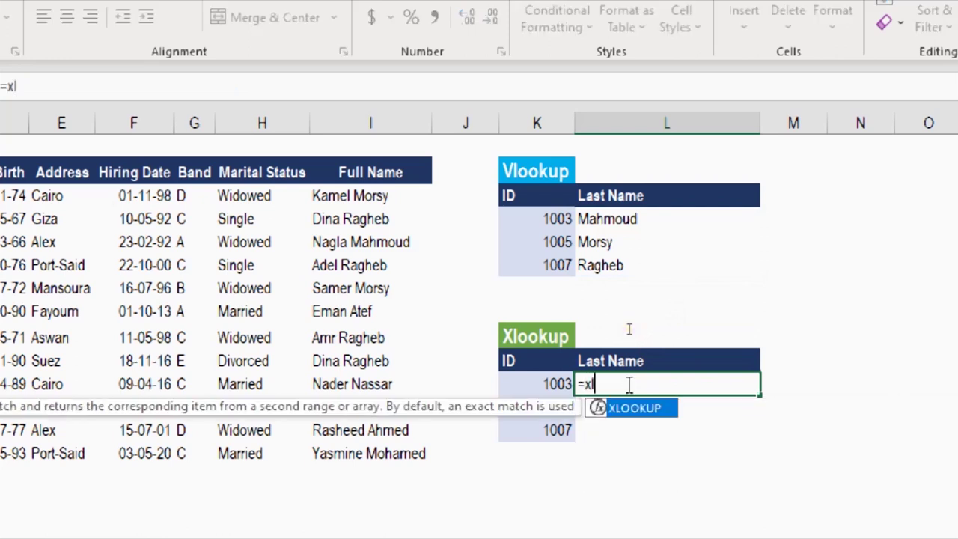
{"action": "key", "text": "Tab"}
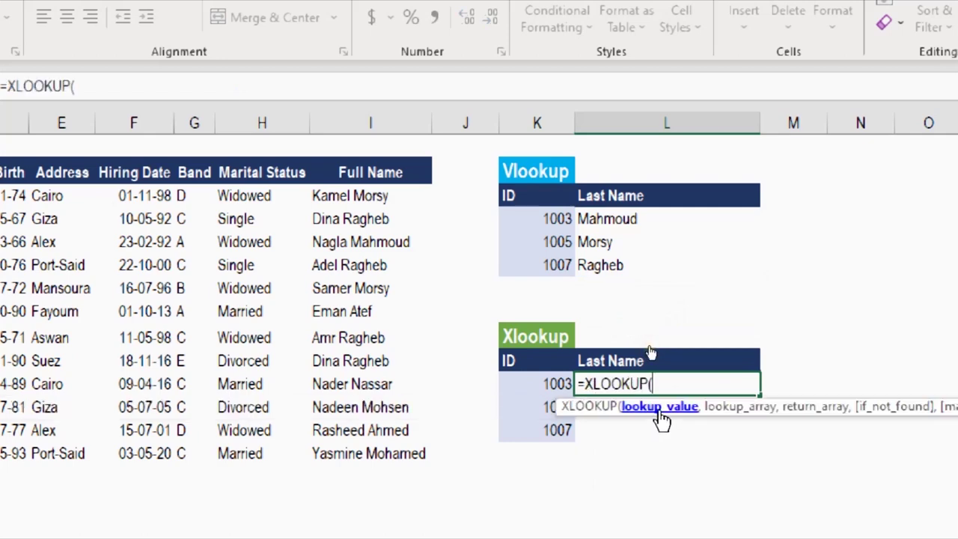
{"action": "left_click", "coordinate": [536, 385]}
{"action": "left_click_drag", "start_coordinate": [541, 410], "coordinate": [542, 425]}
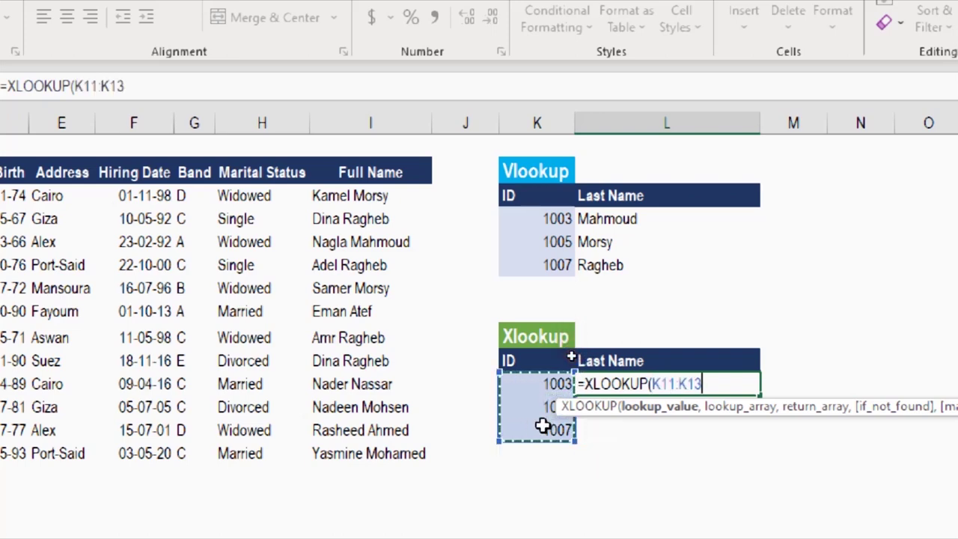
{"action": "type", "text": ","}
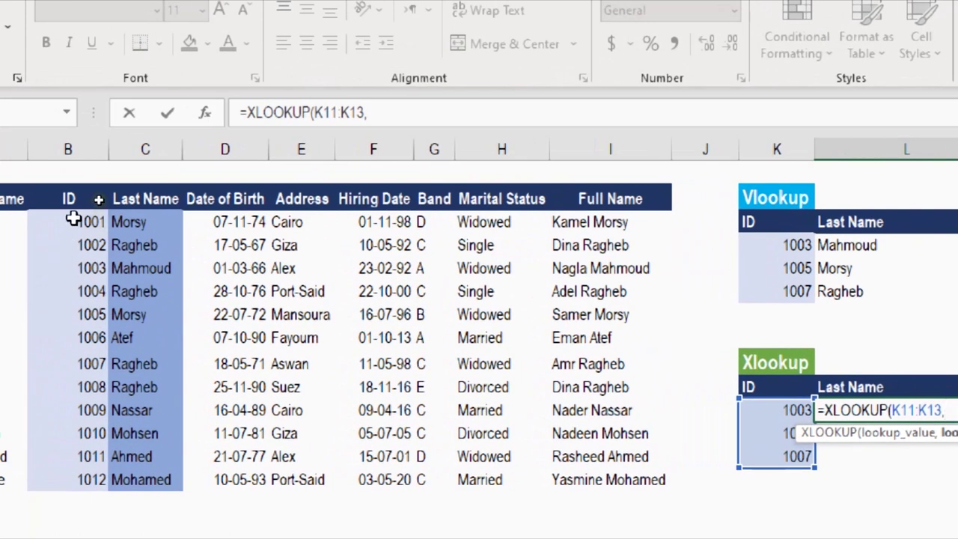
Complete the XLOOKUP formula in L11 with B3:B14 as the lookup array and C3:C14 as the return array.
{"action": "left_click", "coordinate": [73, 219]}
{"action": "left_click_drag", "start_coordinate": [73, 218], "coordinate": [64, 476]}
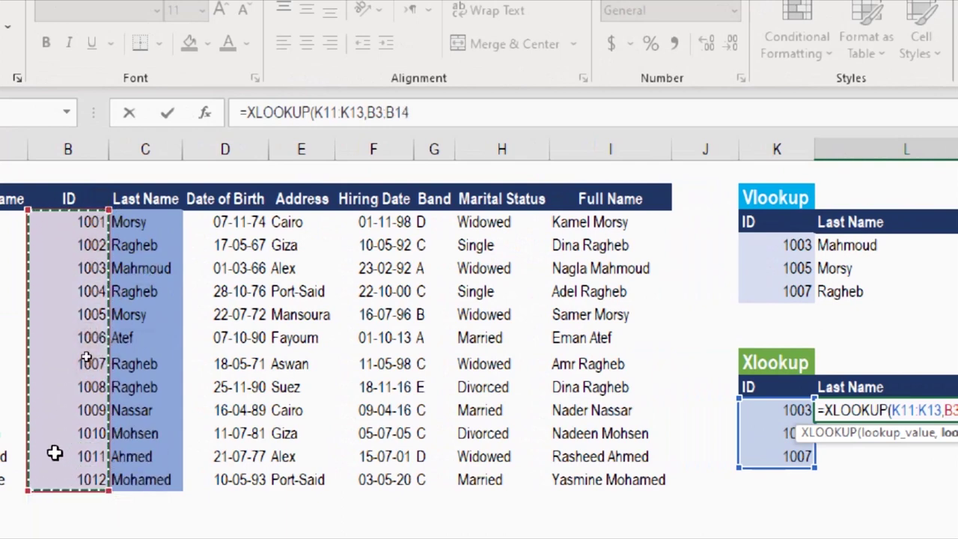
{"action": "type", "text": ","}
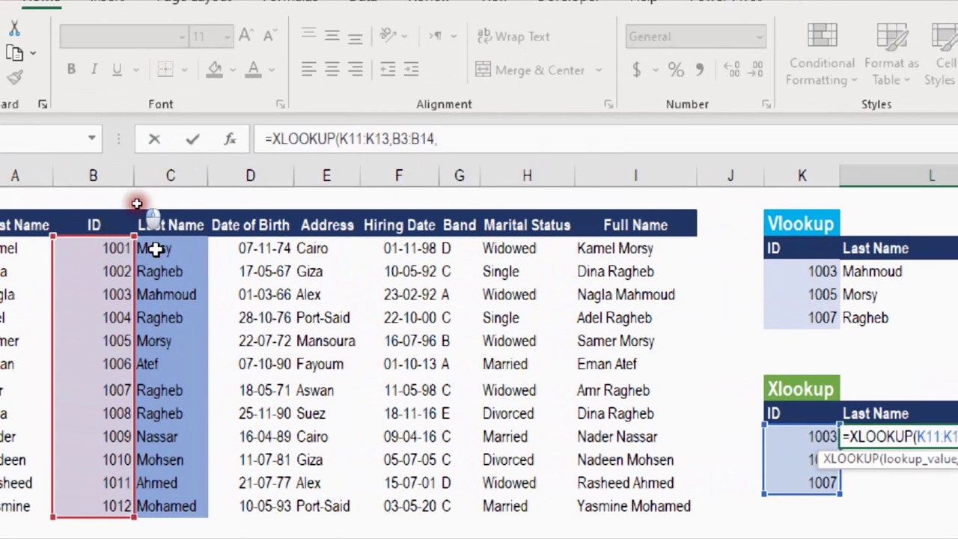
{"action": "left_click_drag", "start_coordinate": [153, 249], "coordinate": [146, 493]}
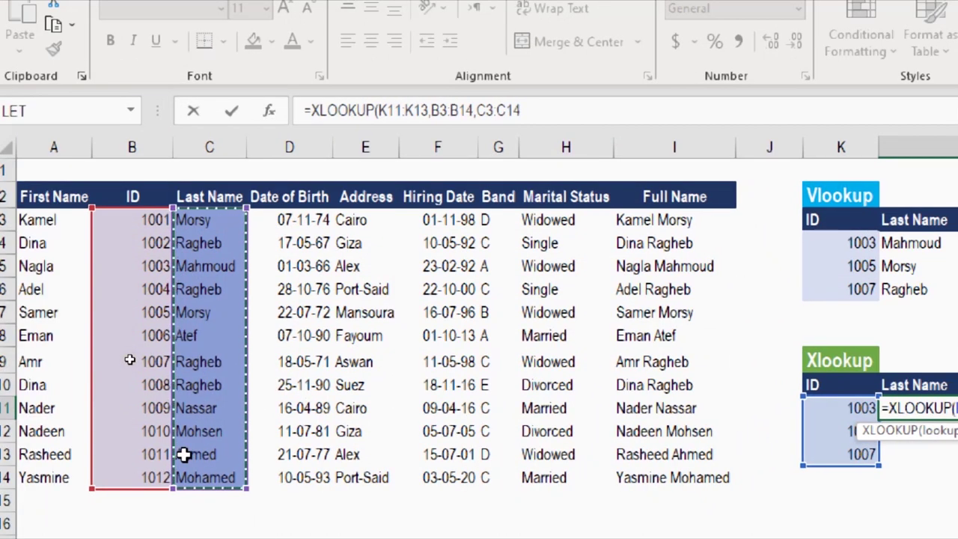
{"action": "type", "text": ")"}
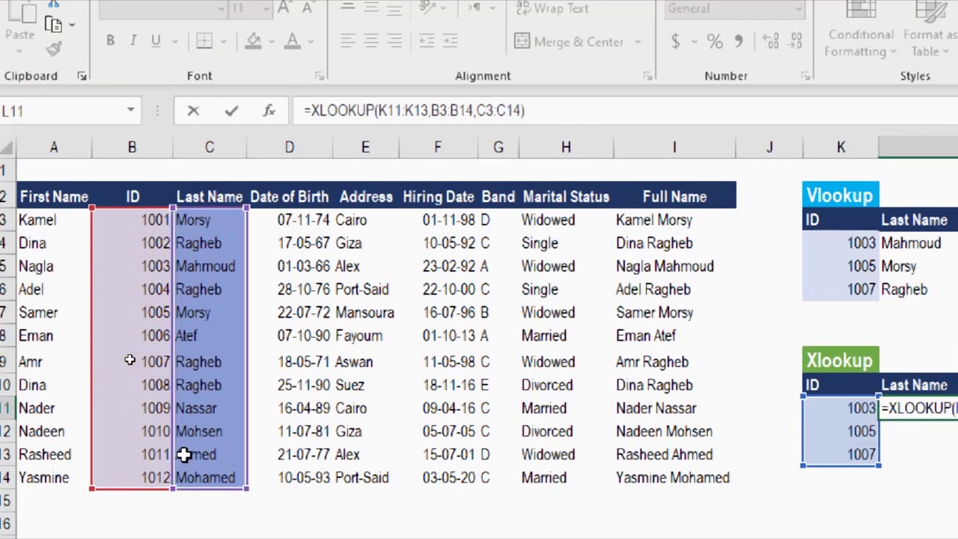
{"action": "key", "text": "Return"}
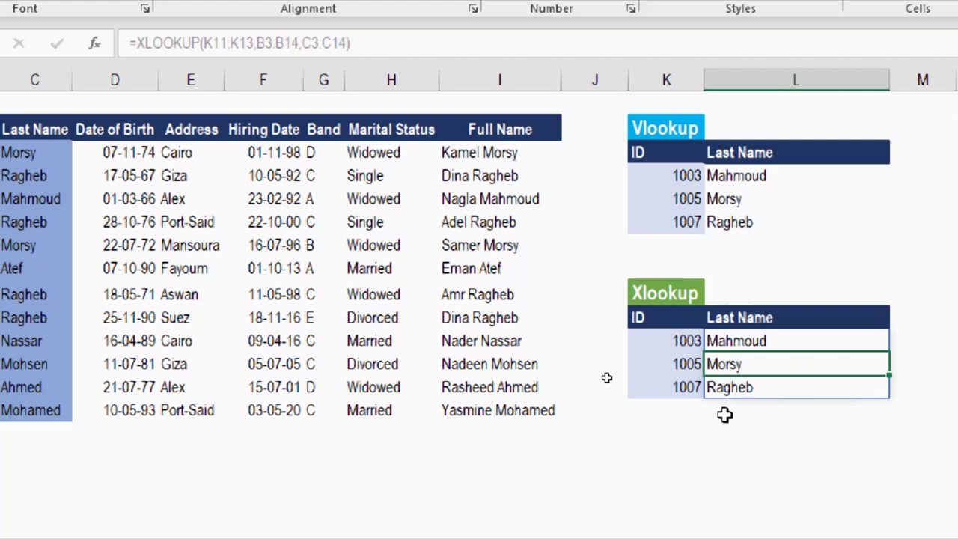
{"action": "left_click", "coordinate": [776, 342]}
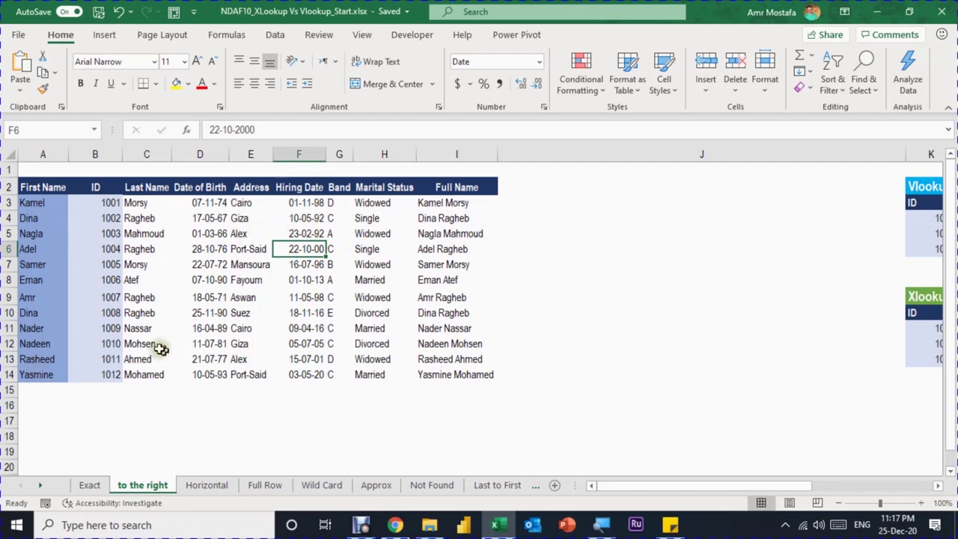
On the "to the right" sheet, select the IDs in B3:B14 and narrow column J to a width of about 11.43.
{"action": "left_click_drag", "start_coordinate": [110, 202], "coordinate": [104, 374]}
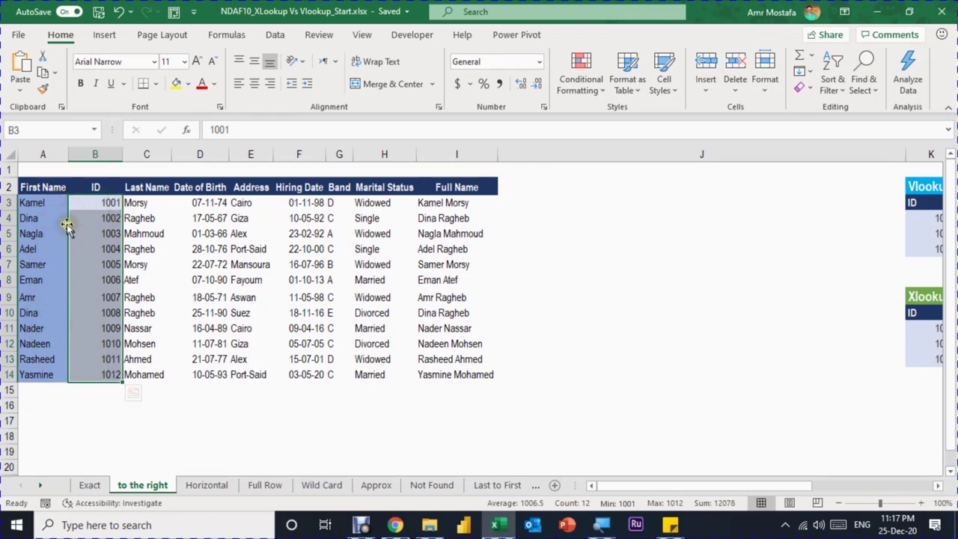
{"action": "left_click_drag", "start_coordinate": [905, 154], "coordinate": [555, 176]}
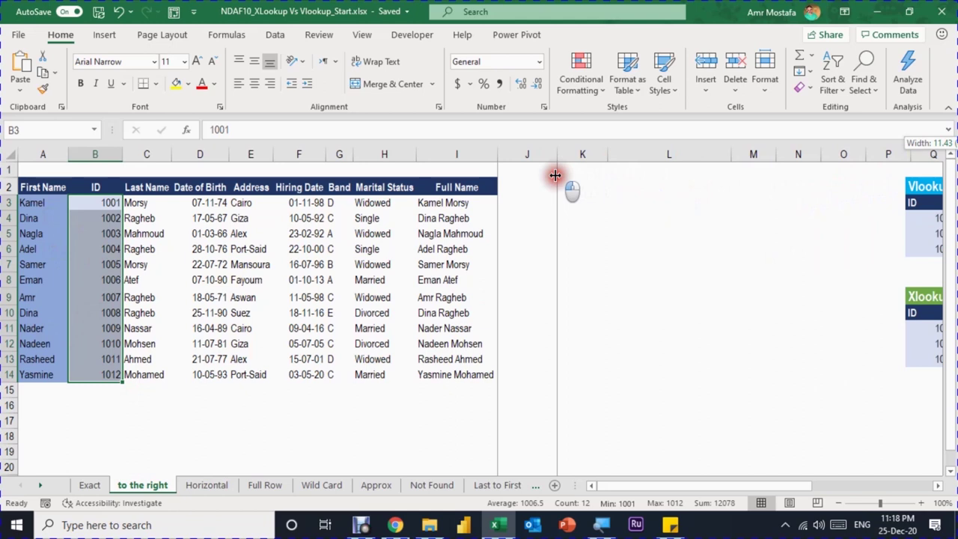
{"action": "left_click_drag", "start_coordinate": [555, 175], "coordinate": [555, 175]}
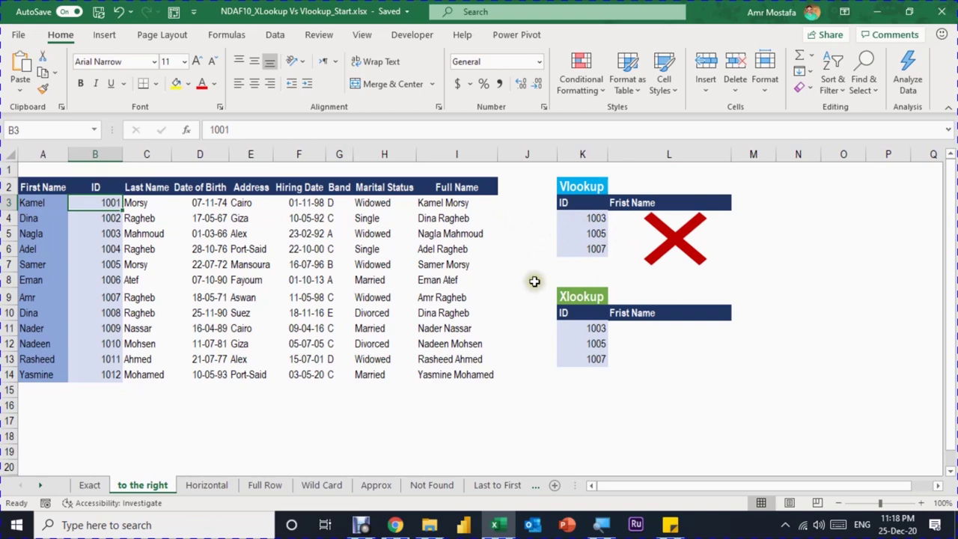
Start an XLOOKUP formula in L11 under First Name, using the IDs in K11:K13 as the lookup value.
{"action": "left_click", "coordinate": [653, 328]}
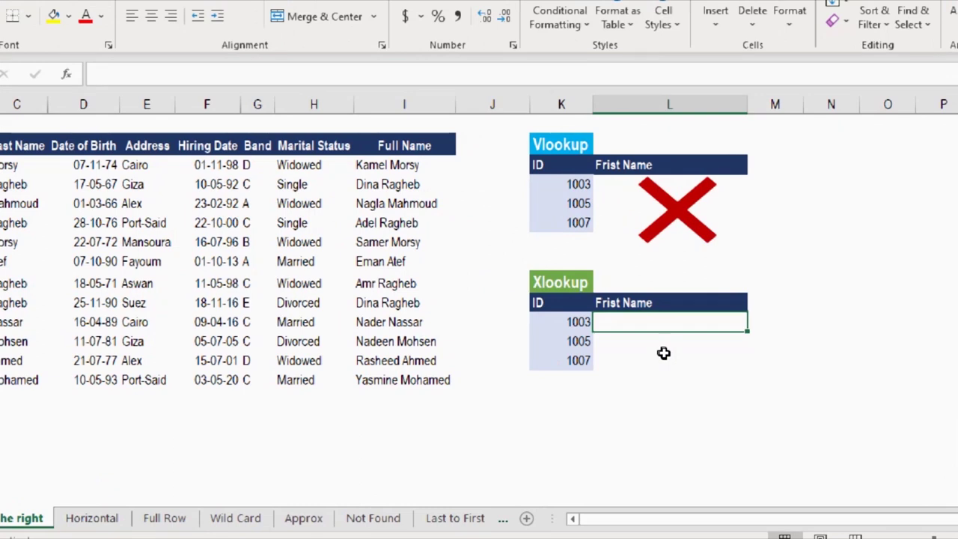
{"action": "type", "text": "="}
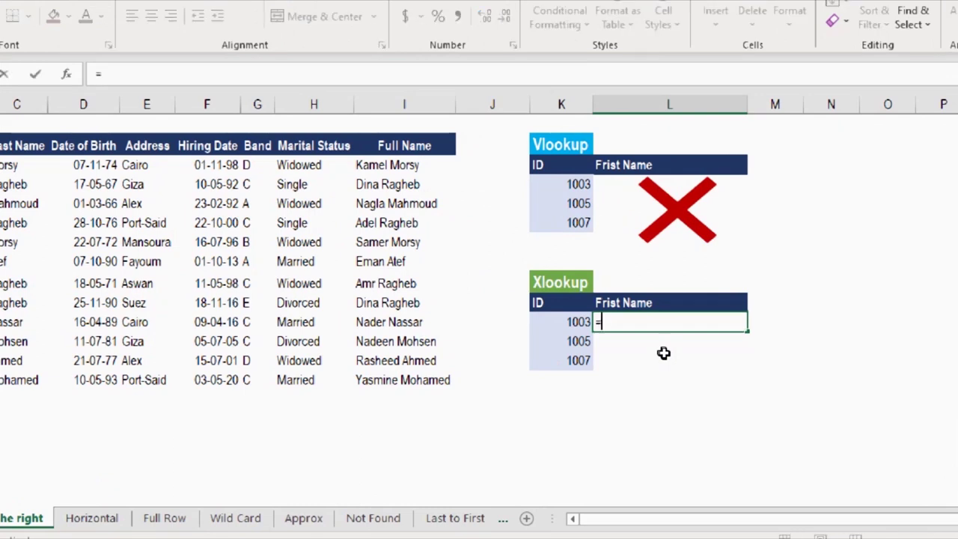
{"action": "type", "text": "xl"}
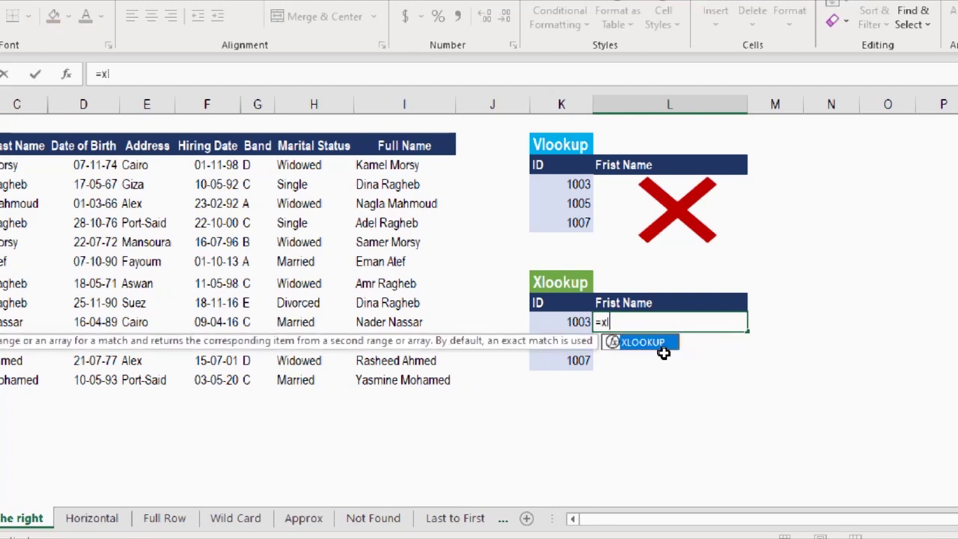
{"action": "double_click", "coordinate": [663, 349]}
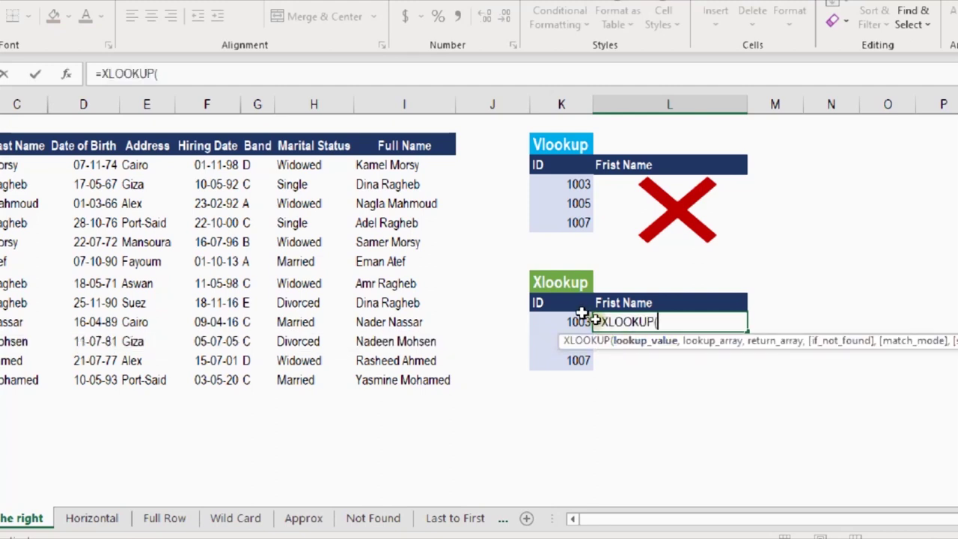
{"action": "left_click_drag", "start_coordinate": [563, 324], "coordinate": [568, 355]}
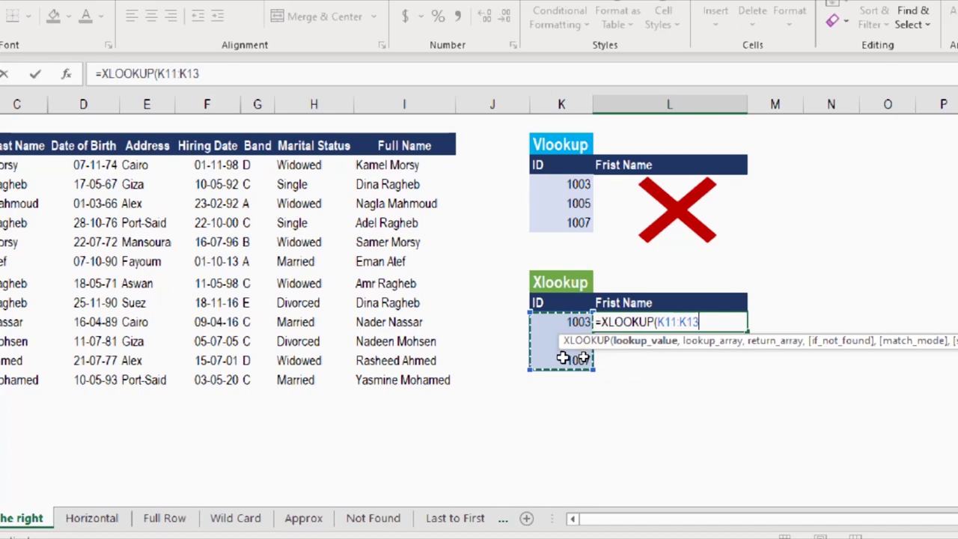
Complete the L11 XLOOKUP formula with B3:B14 as the lookup array and the first names in A3:A14 as the return array.
{"action": "type", "text": ","}
{"action": "left_click_drag", "start_coordinate": [83, 200], "coordinate": [116, 411]}
{"action": "type", "text": ","}
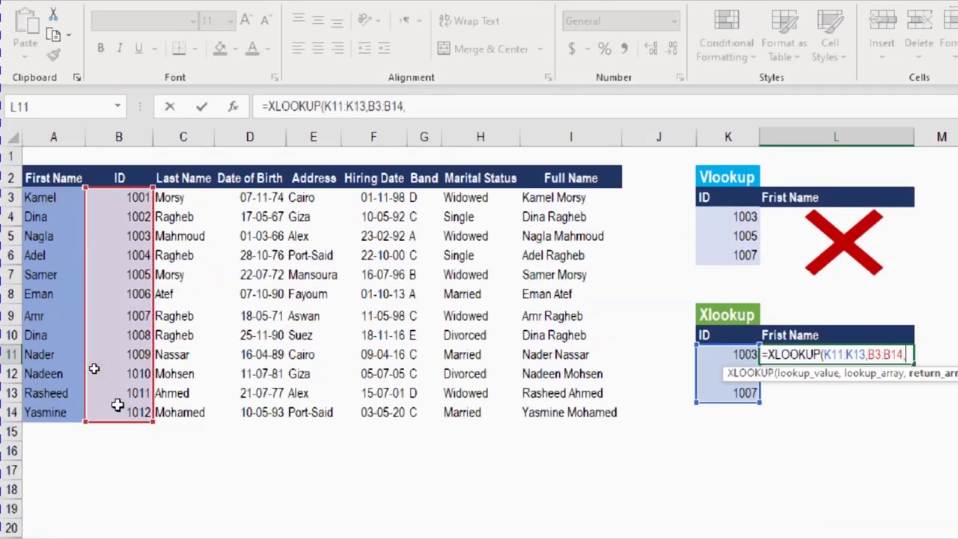
{"action": "left_click_drag", "start_coordinate": [42, 199], "coordinate": [31, 419]}
{"action": "type", "text": ")"}
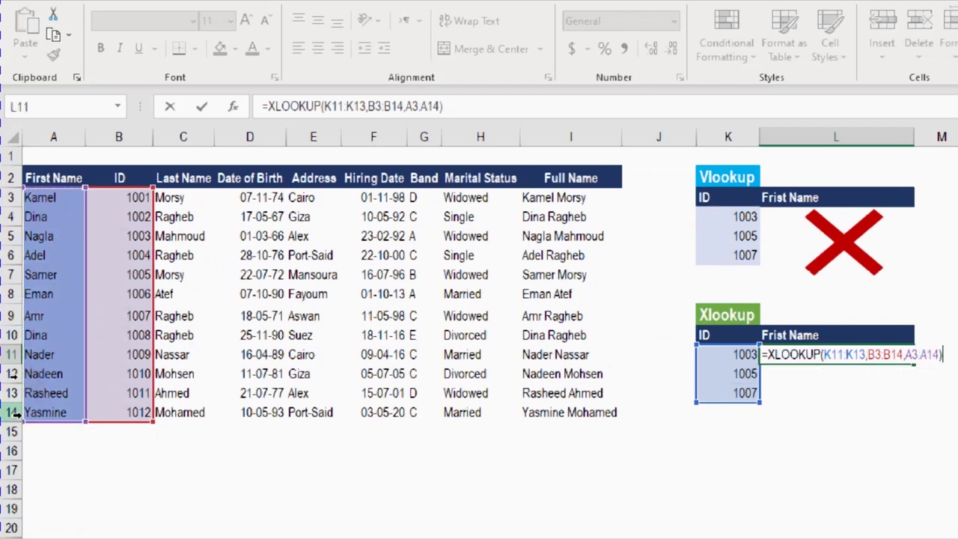
{"action": "key", "text": "Return"}
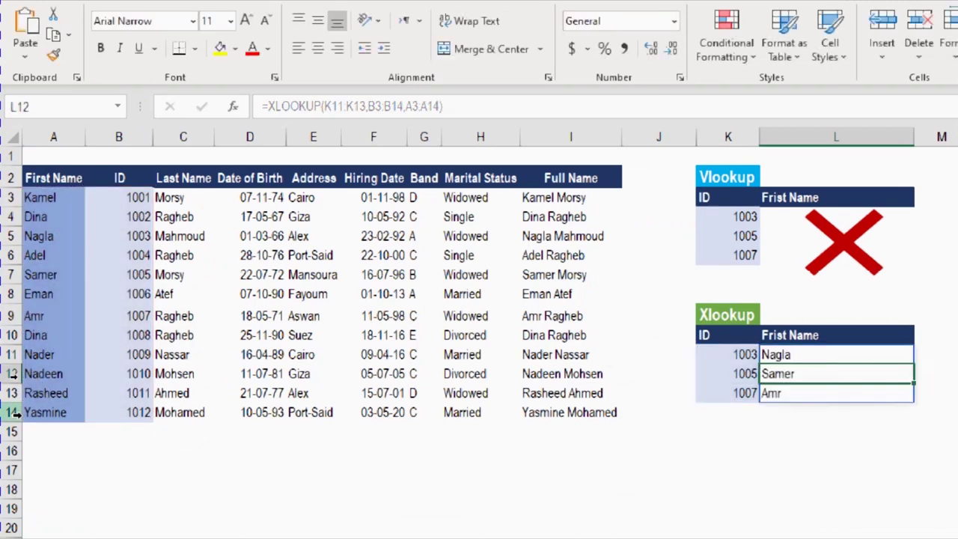
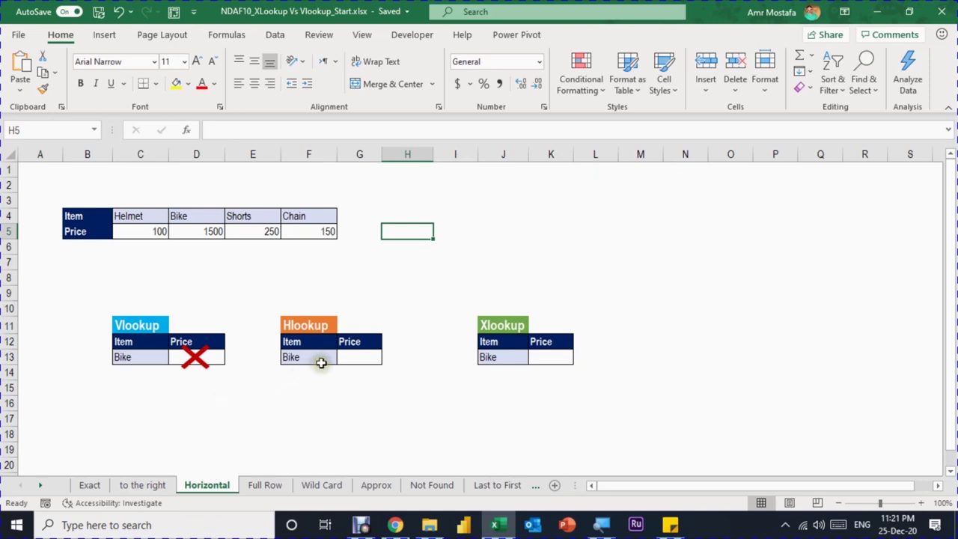
On the Horizontal sheet, start an HLOOKUP formula in G13 with the item in F13 as the lookup value.
{"action": "left_click", "coordinate": [357, 361]}
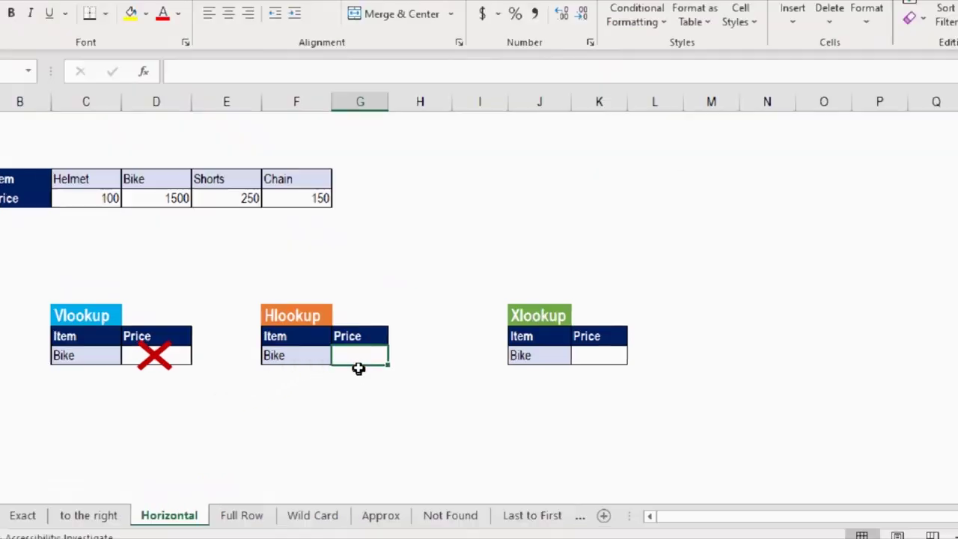
{"action": "type", "text": "=Hl"}
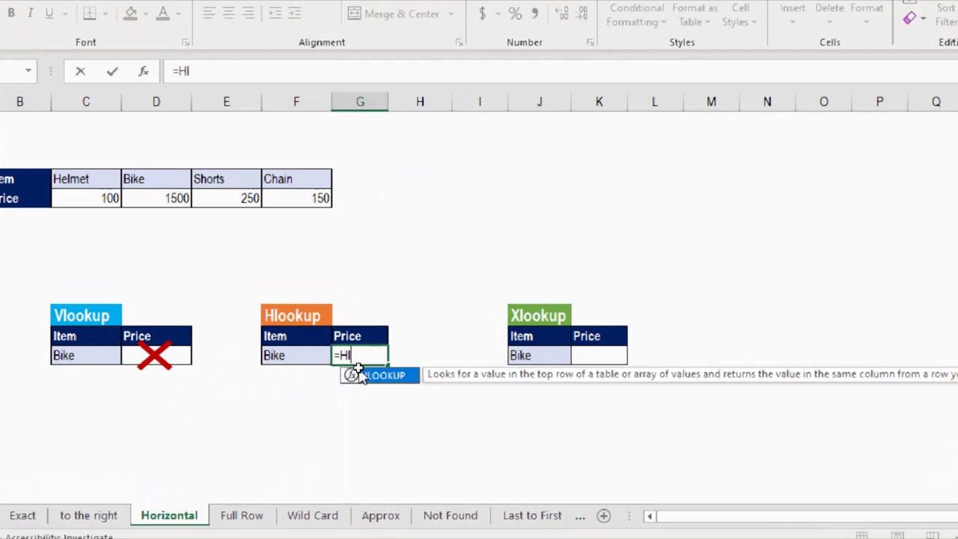
{"action": "key", "text": "Tab"}
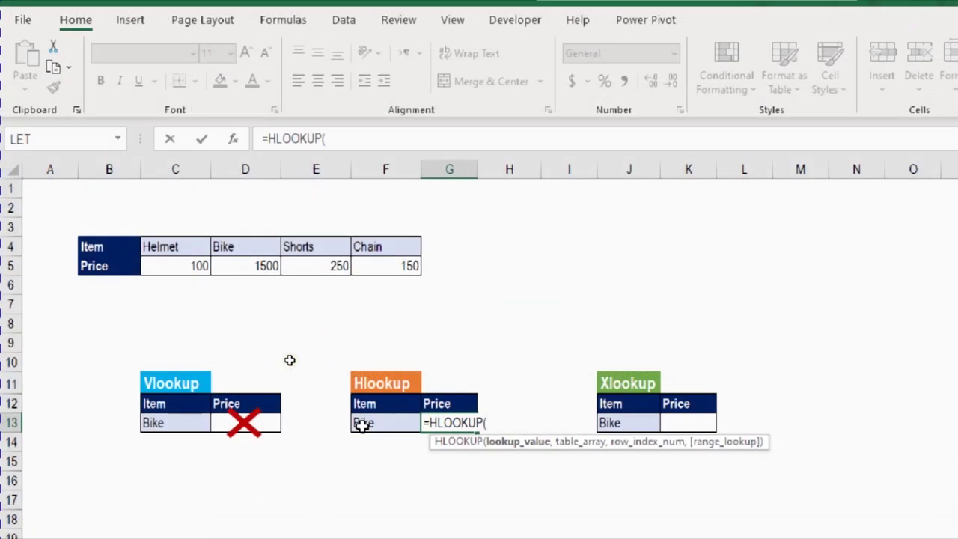
{"action": "left_click", "coordinate": [362, 424]}
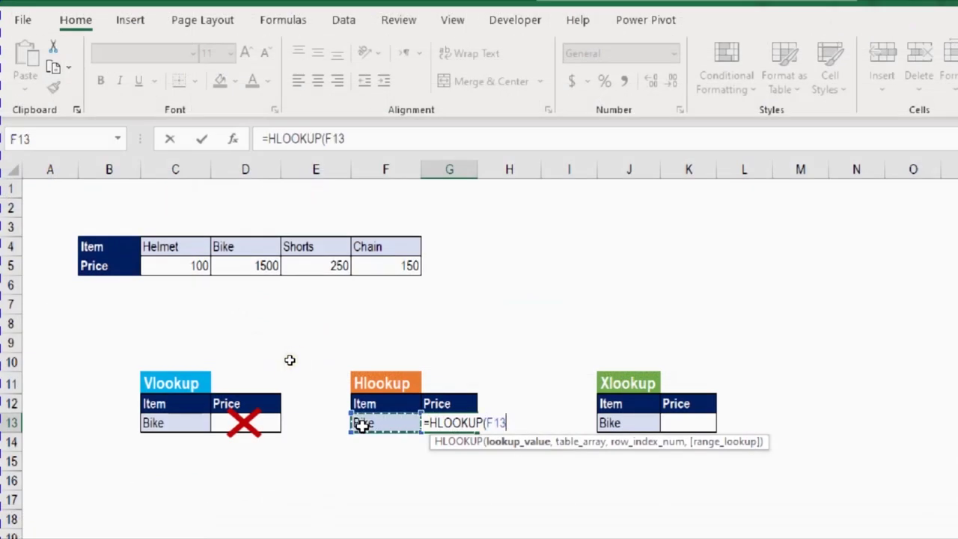
{"action": "type", "text": ","}
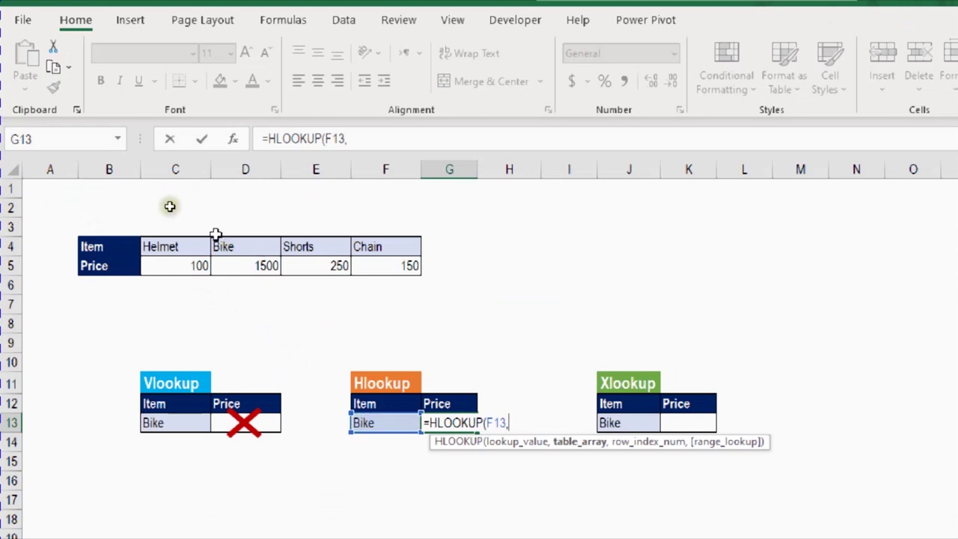
Complete the G13 HLOOKUP formula with table array C4:F5, row index 2 and FALSE for an exact match.
{"action": "left_click_drag", "start_coordinate": [150, 247], "coordinate": [369, 257]}
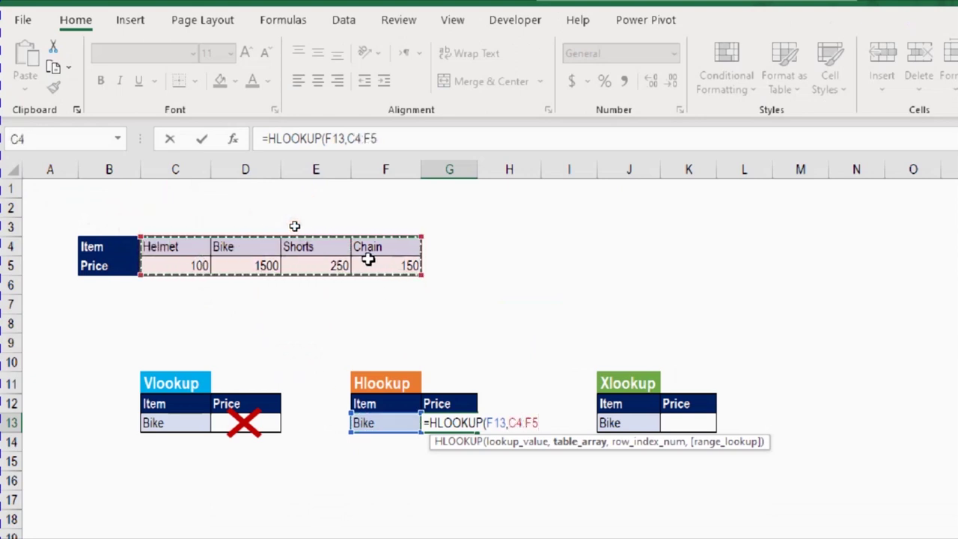
{"action": "type", "text": ",2"}
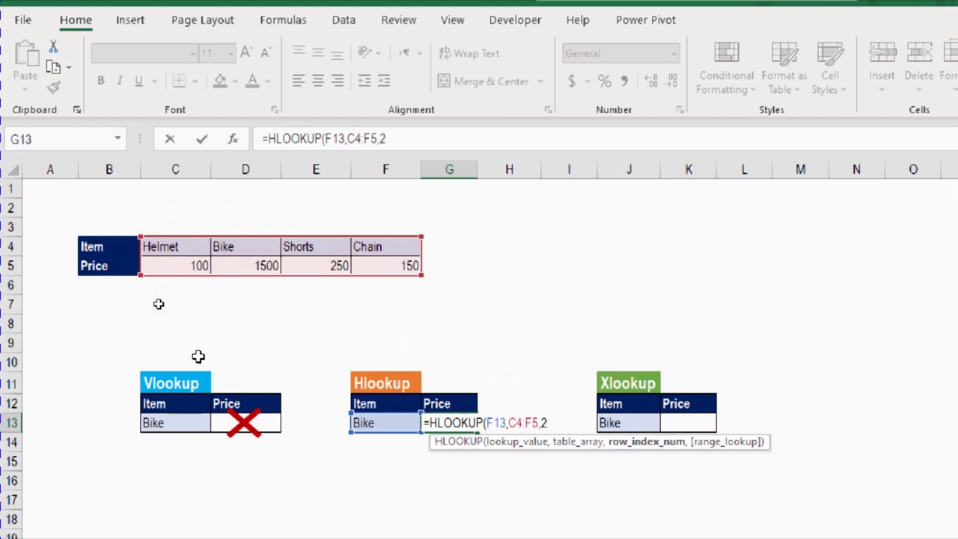
{"action": "type", "text": ","}
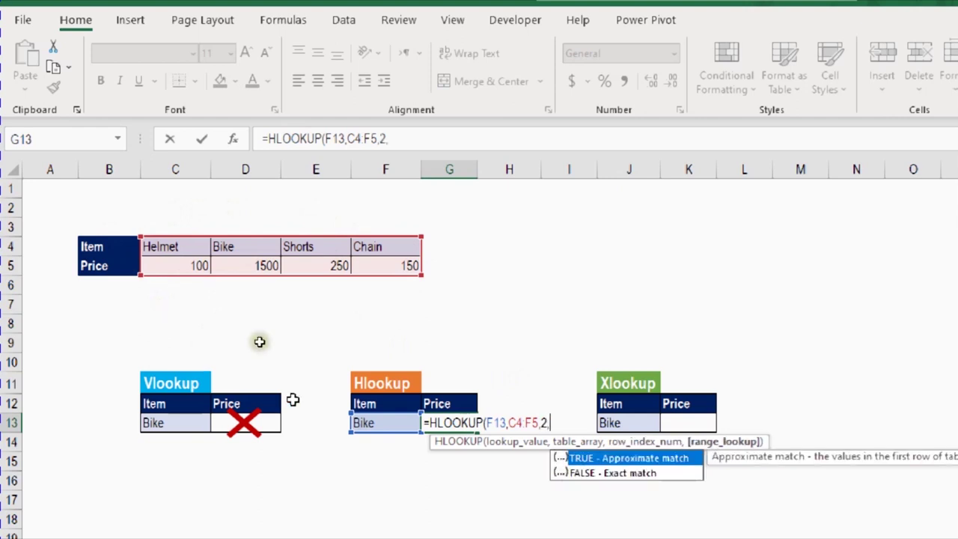
{"action": "left_click", "coordinate": [599, 474]}
{"action": "double_click", "coordinate": [599, 475]}
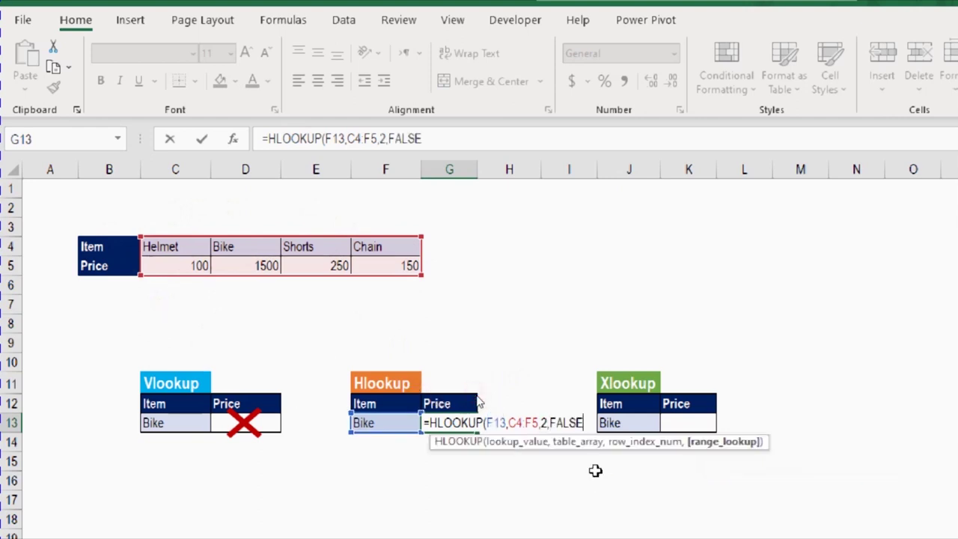
{"action": "key", "text": "Return"}
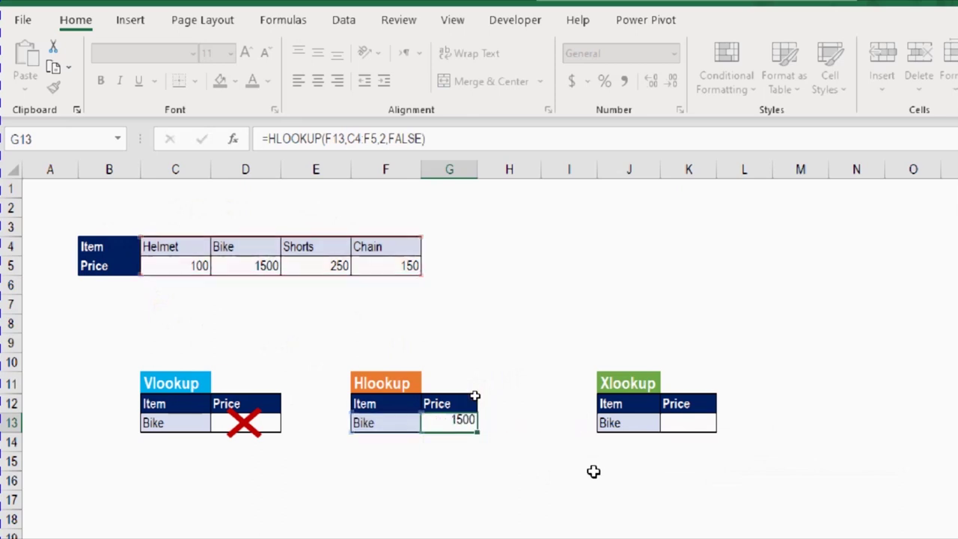
Enter an XLOOKUP formula in K13 with J13 as lookup value, C4:F4 as lookup array and C5:F5 as return array.
{"action": "left_click", "coordinate": [692, 426]}
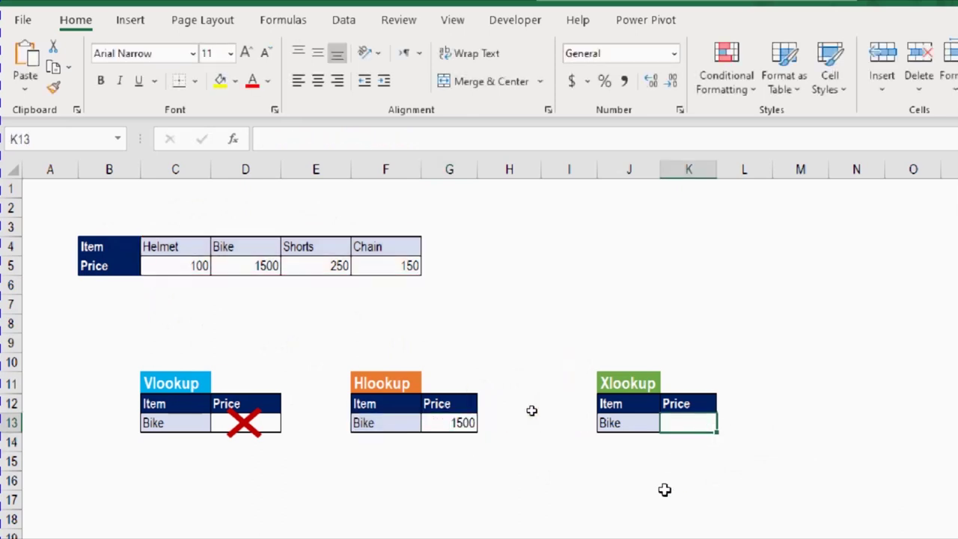
{"action": "type", "text": "=XLOOKUP("}
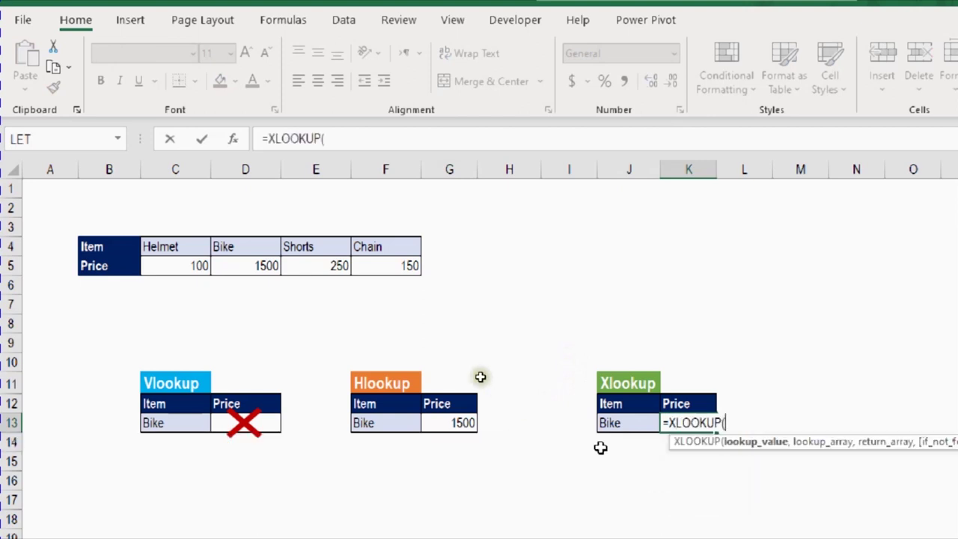
{"action": "left_click", "coordinate": [628, 431]}
{"action": "type", "text": ","}
{"action": "left_click_drag", "start_coordinate": [169, 238], "coordinate": [377, 248]}
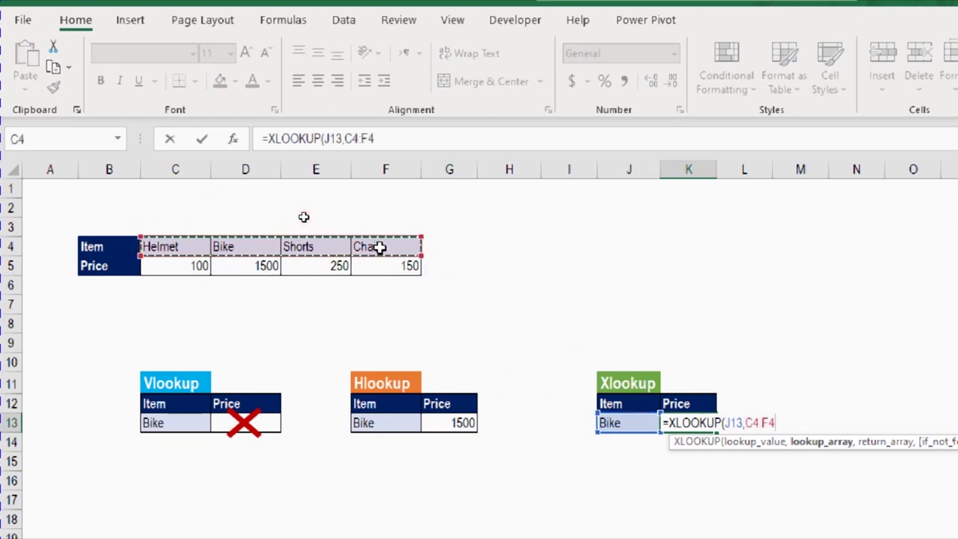
{"action": "type", "text": ","}
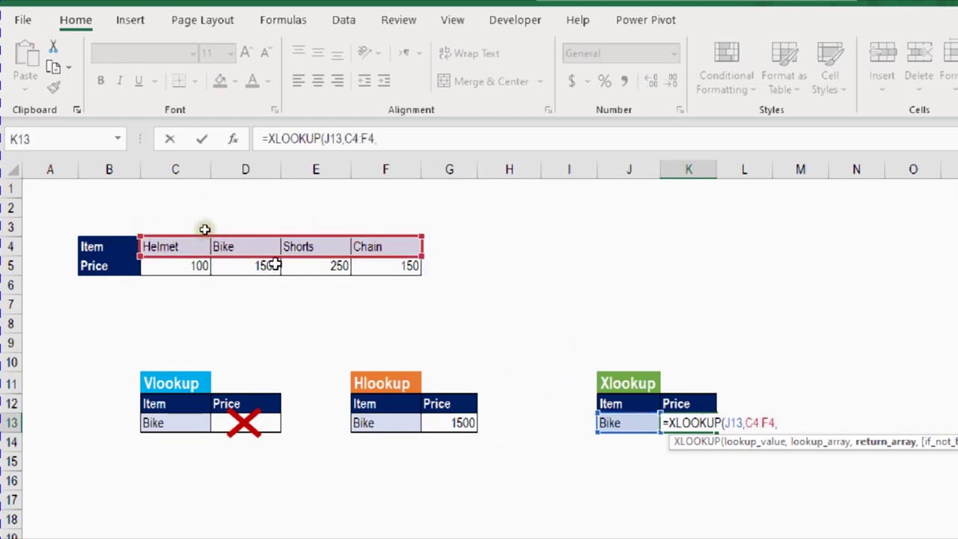
{"action": "left_click_drag", "start_coordinate": [191, 266], "coordinate": [393, 277]}
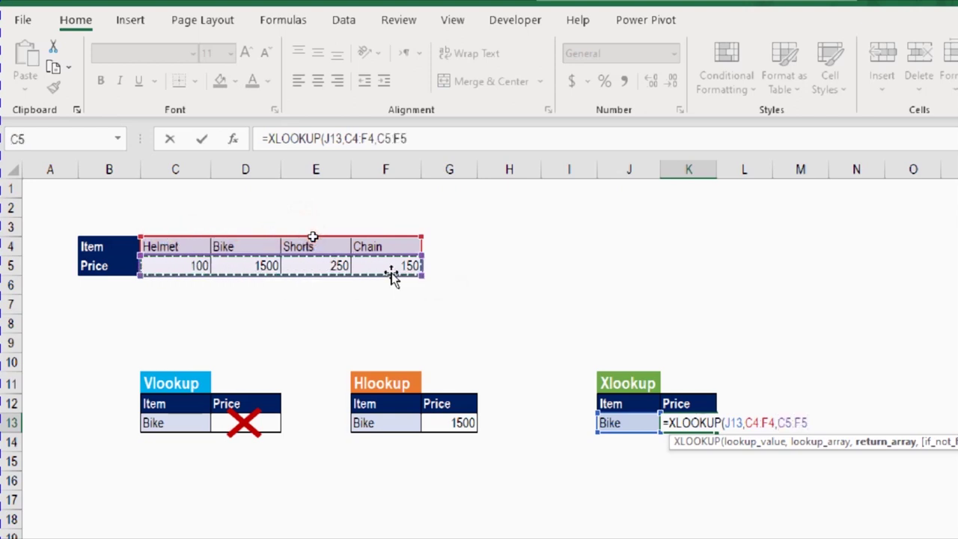
{"action": "type", "text": ")"}
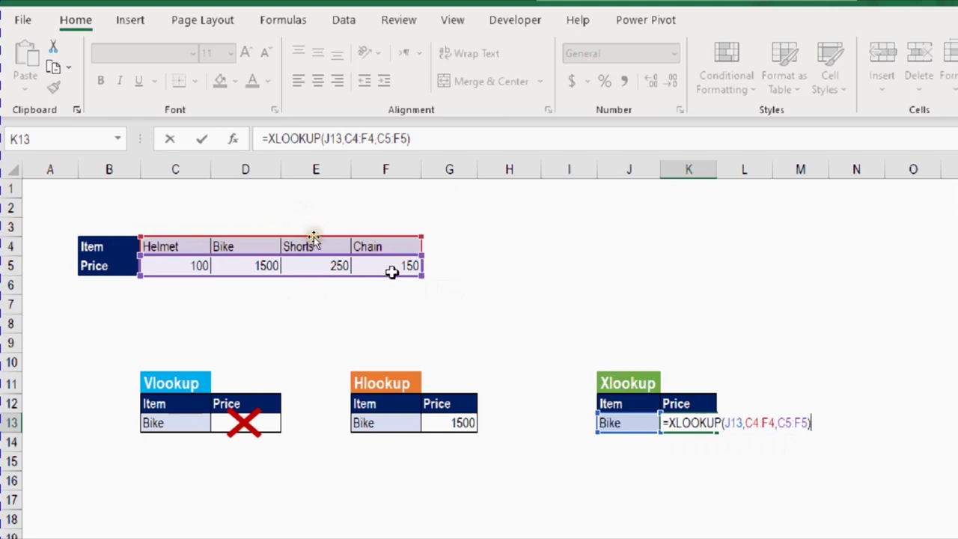
{"action": "key", "text": "Return"}
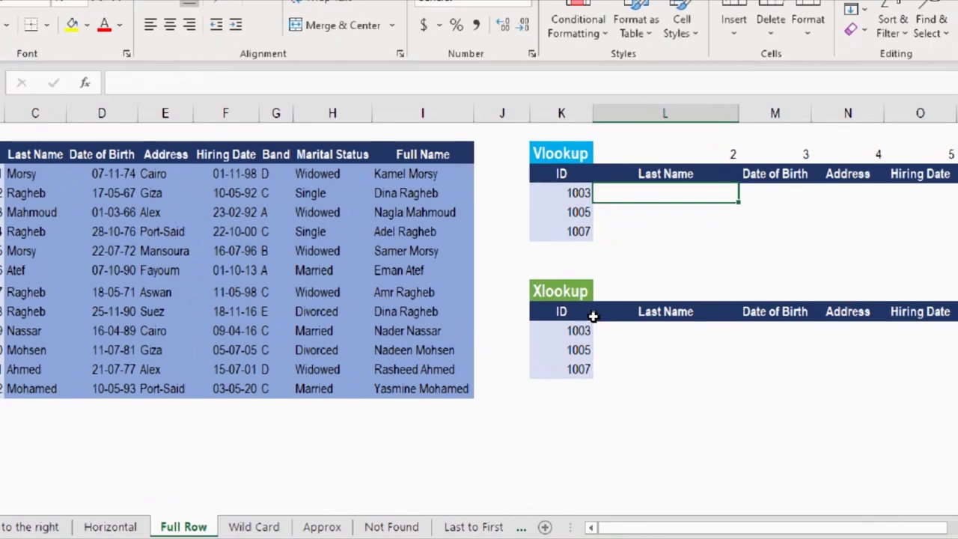
On the Full Row sheet, start a VLOOKUP formula in L4 with the absolute range $K$4:$K$6 as the lookup value.
{"action": "type", "text": "=VLOOKUP("}
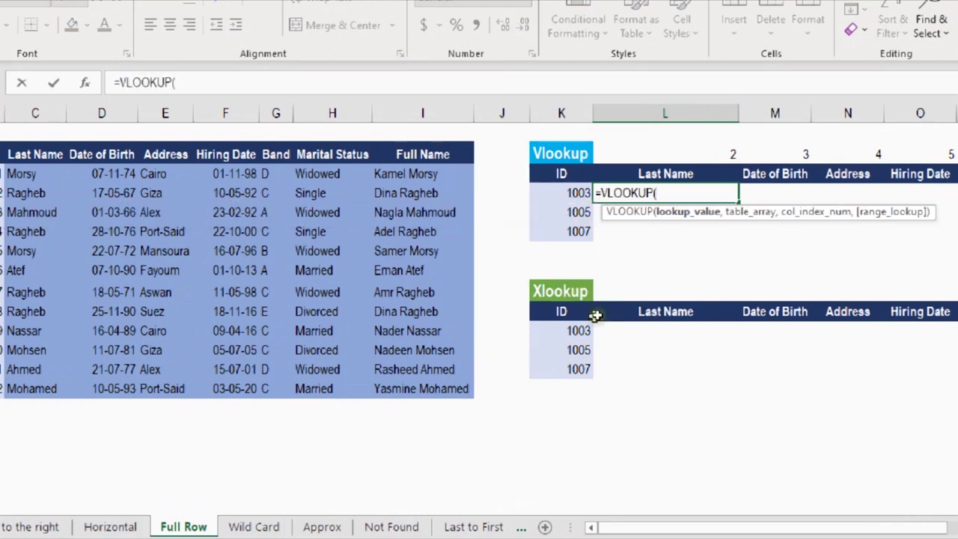
{"action": "left_click_drag", "start_coordinate": [573, 194], "coordinate": [569, 229]}
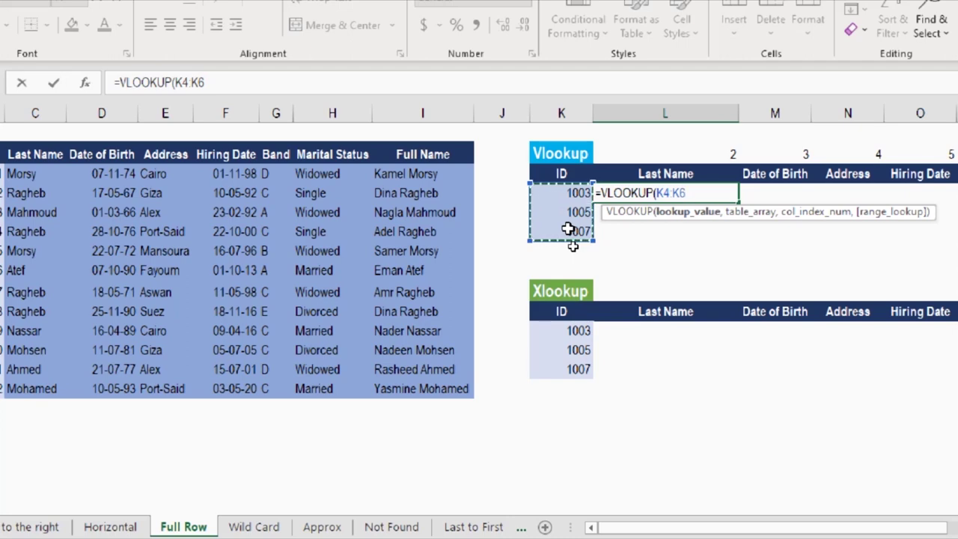
{"action": "key", "text": "F4"}
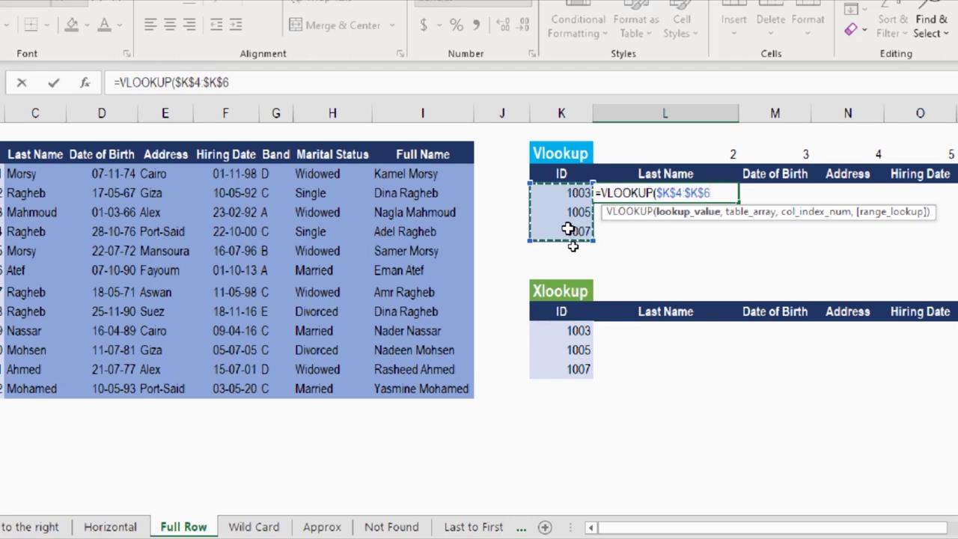
{"action": "type", "text": ","}
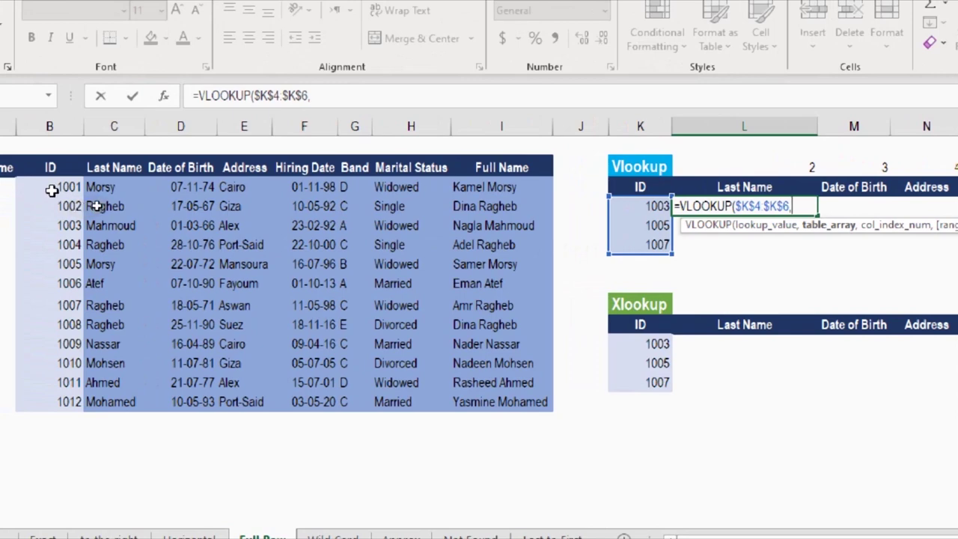
Complete the L4 VLOOKUP formula with absolute table array $B$3:$I$14, column index 2 and FALSE for an exact match.
{"action": "mouse_move", "coordinate": [53, 187]}
{"action": "left_mouse_down"}
{"action": "mouse_move", "coordinate": [152, 203]}
{"action": "mouse_move", "coordinate": [496, 181]}
{"action": "mouse_move", "coordinate": [464, 277]}
{"action": "mouse_move", "coordinate": [464, 337]}
{"action": "mouse_move", "coordinate": [482, 409]}
{"action": "left_mouse_up"}
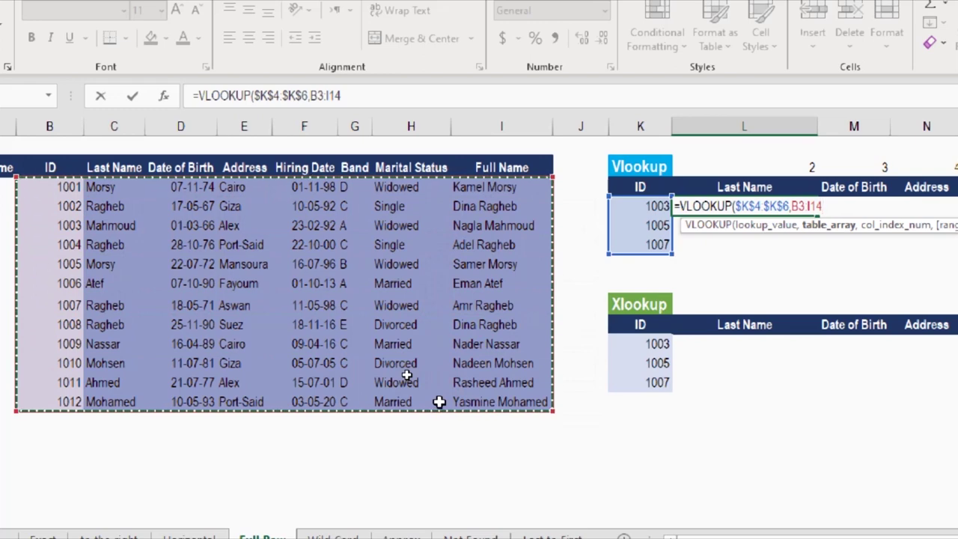
{"action": "key", "text": "F4"}
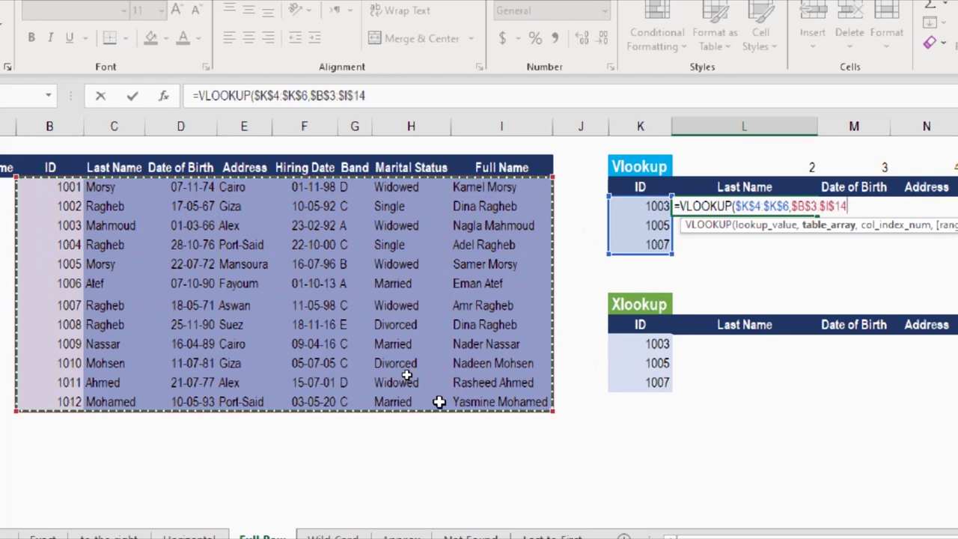
{"action": "type", "text": ","}
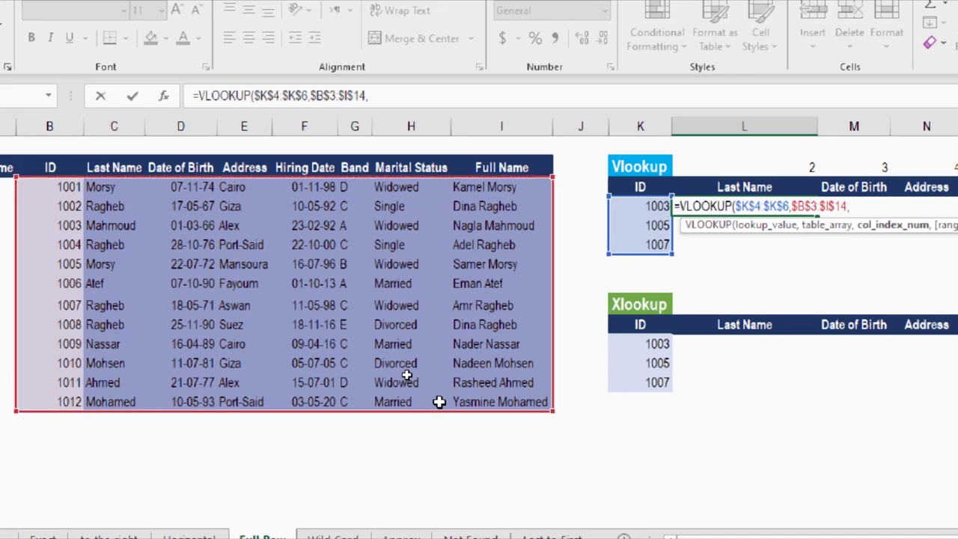
{"action": "type", "text": "2"}
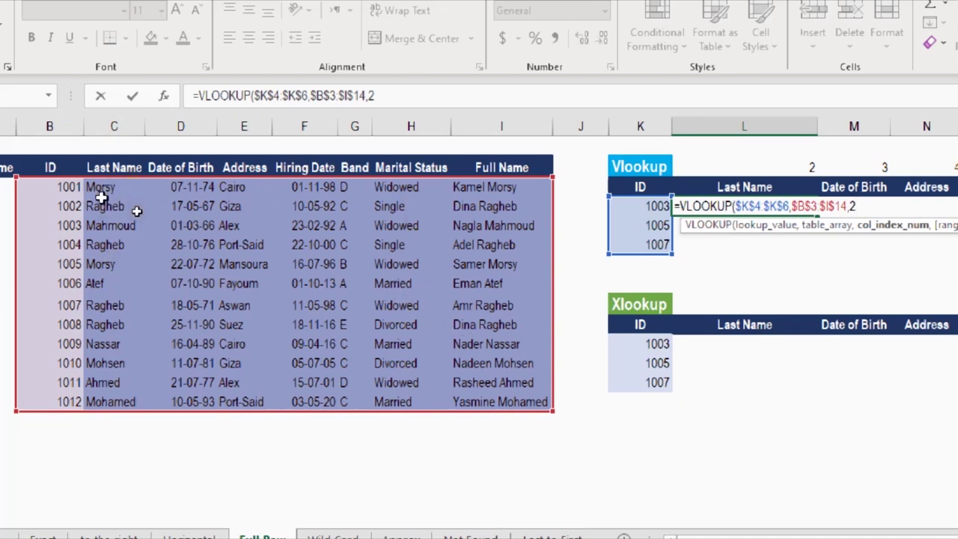
{"action": "type", "text": ","}
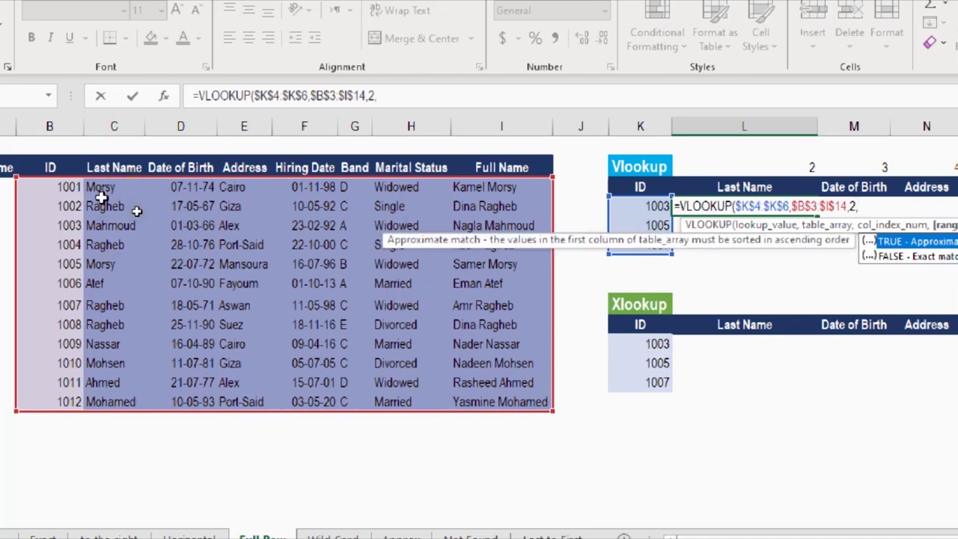
{"action": "double_click", "coordinate": [897, 256]}
{"action": "type", "text": ")"}
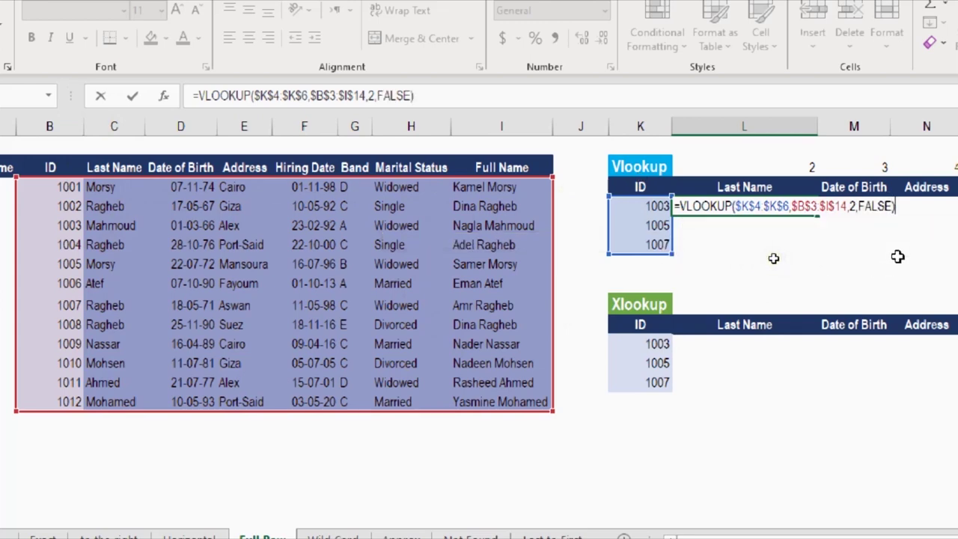
{"action": "key", "text": "Return"}
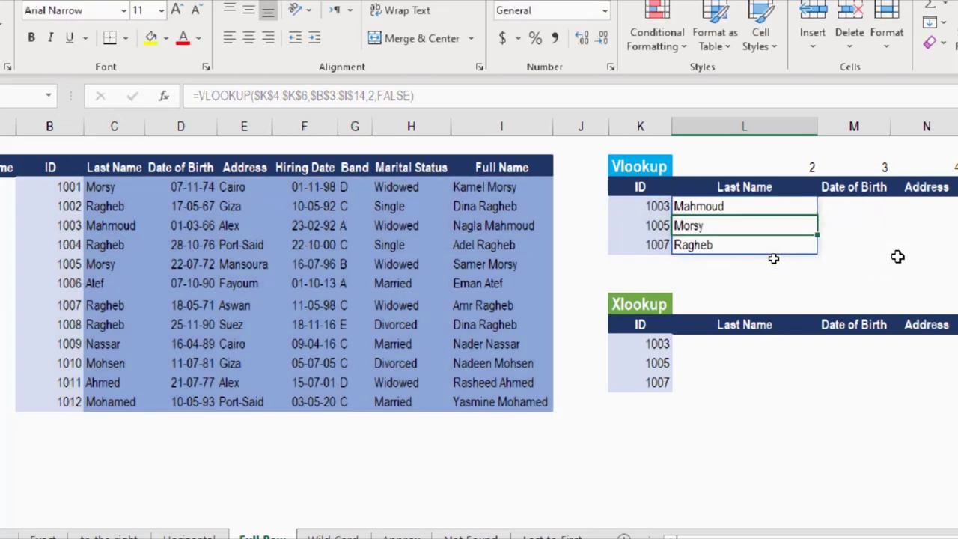
Try filling the L4 VLOOKUP formula across into M4, inspect the copied formula's arguments, and undo the fill.
{"action": "left_click", "coordinate": [749, 210]}
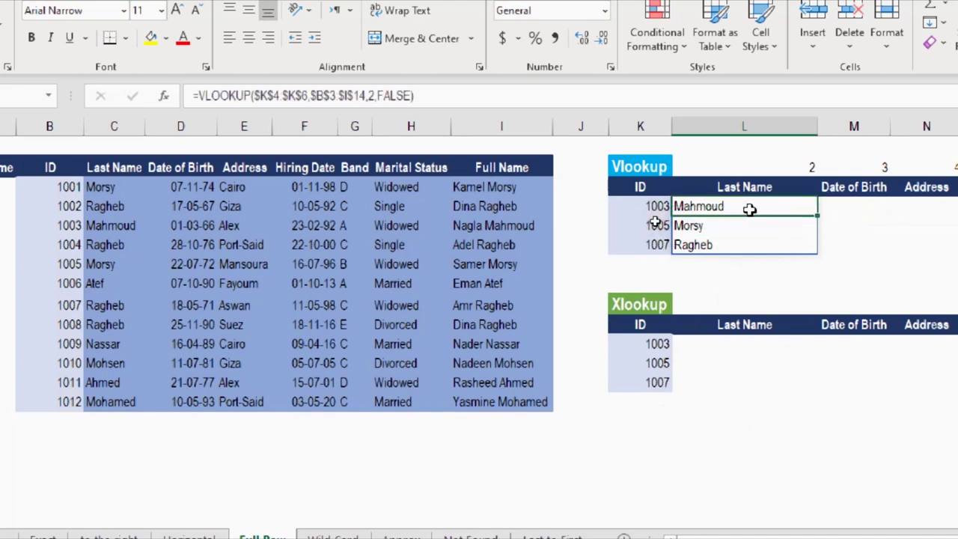
{"action": "left_click_drag", "start_coordinate": [817, 215], "coordinate": [873, 213]}
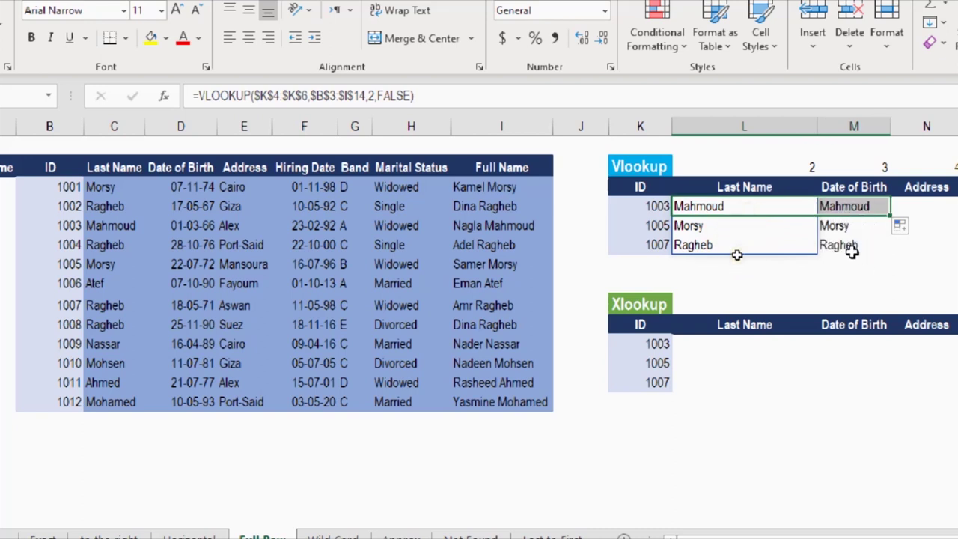
{"action": "left_click", "coordinate": [843, 208]}
{"action": "double_click", "coordinate": [843, 208]}
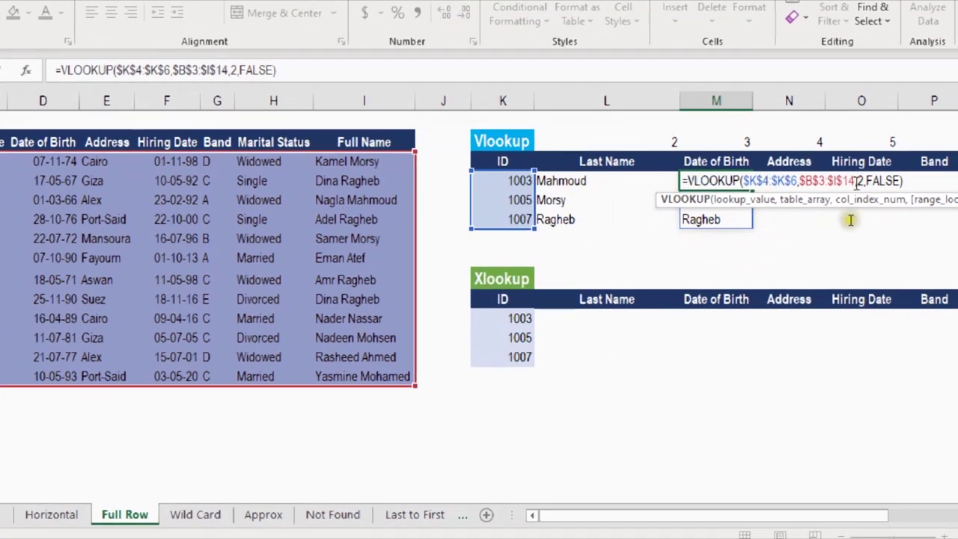
{"action": "key", "text": "Right"}
{"action": "key", "text": "Right"}
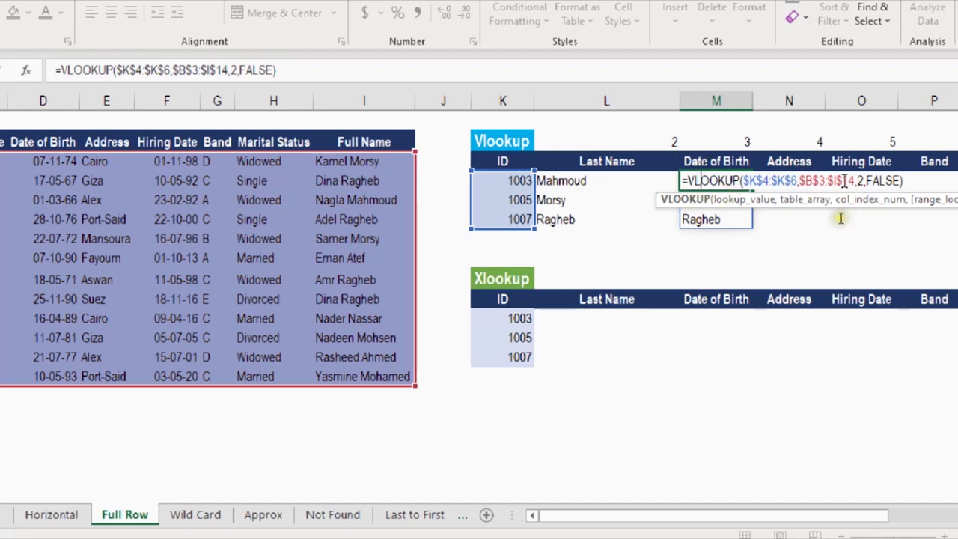
{"action": "key", "text": "ctrl+Return"}
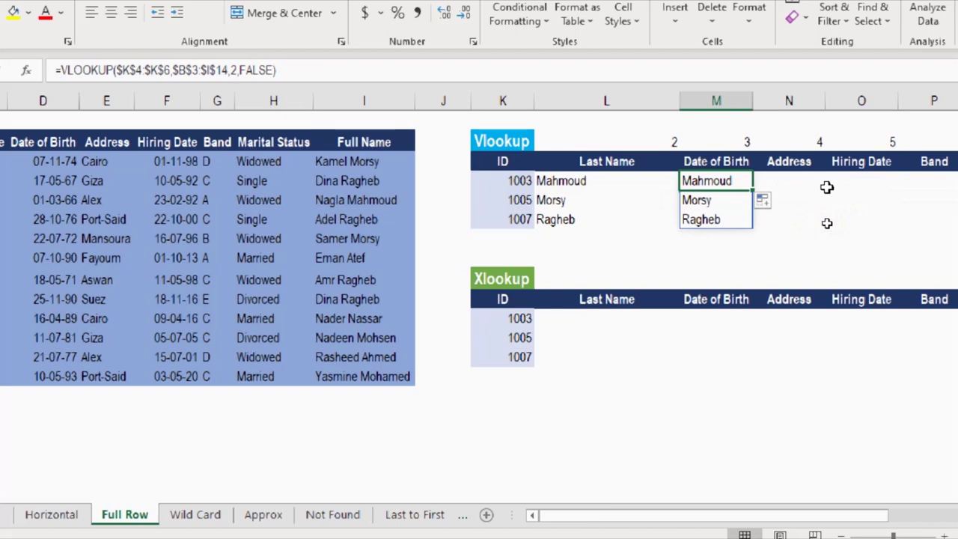
{"action": "key", "text": "ctrl+z"}
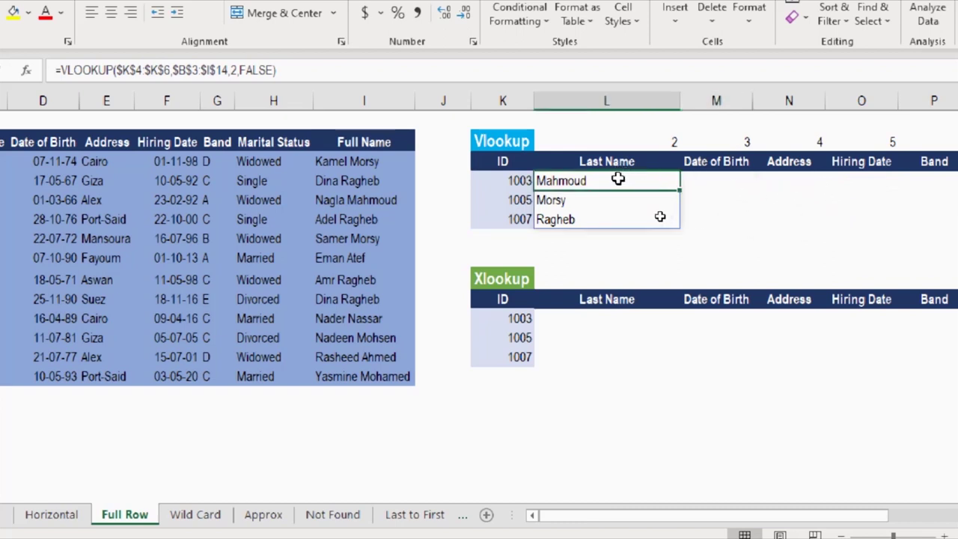
Replace the column index in the L4 VLOOKUP formula with a reference to cell L2.
{"action": "key", "text": "F2"}
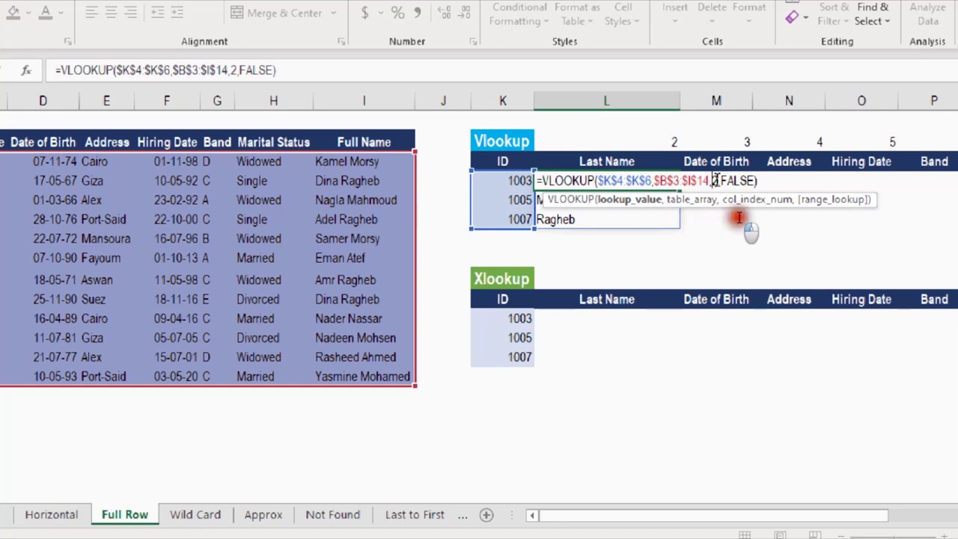
{"action": "key", "text": "Right"}
{"action": "key", "text": "Right"}
{"action": "key", "text": "shift+Right"}
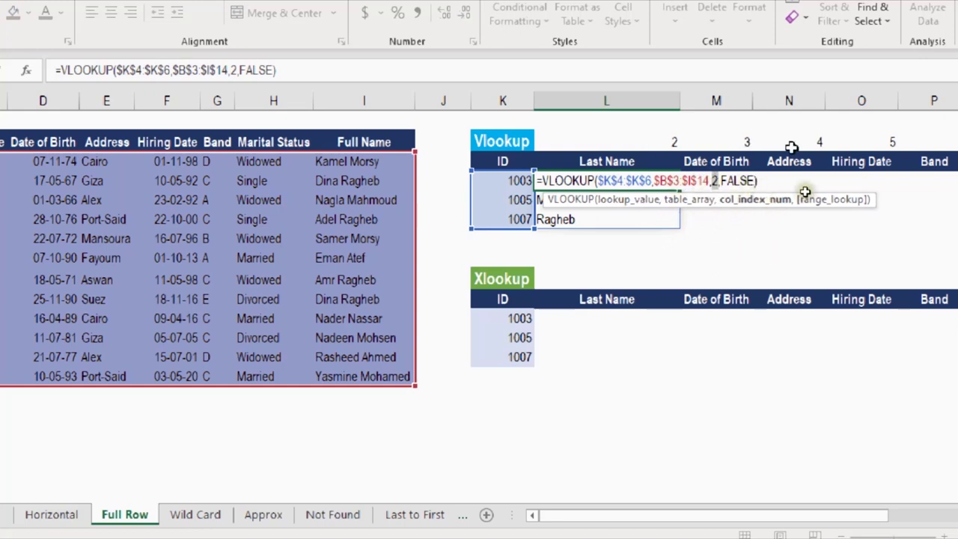
{"action": "left_click", "coordinate": [644, 142]}
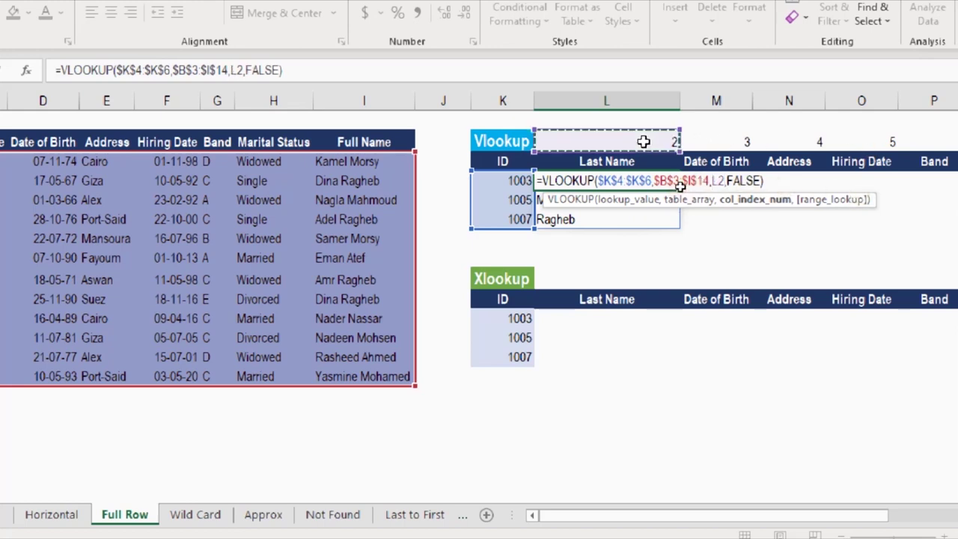
{"action": "key", "text": "Return"}
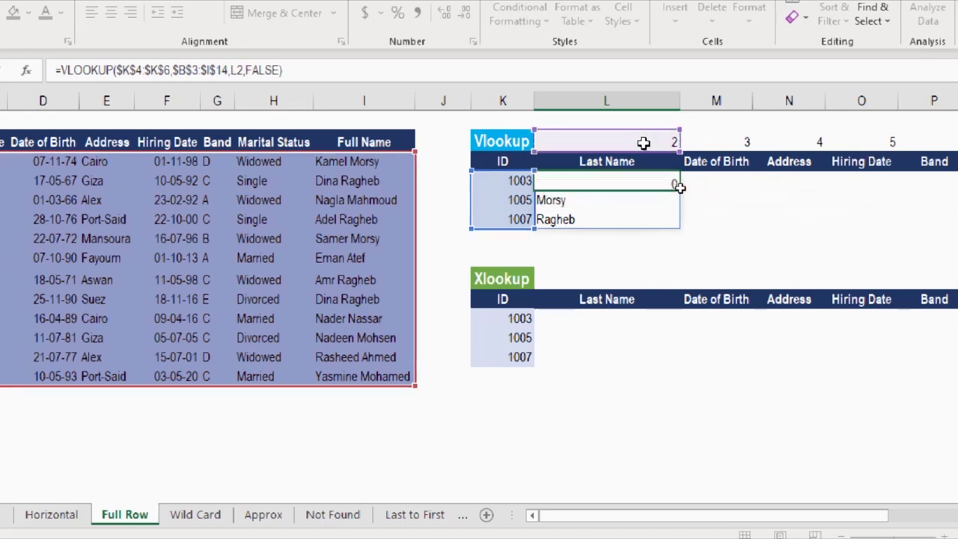
Fill the L4 VLOOKUP formula across to the Full Name column in R4 without formatting.
{"action": "left_click", "coordinate": [661, 187]}
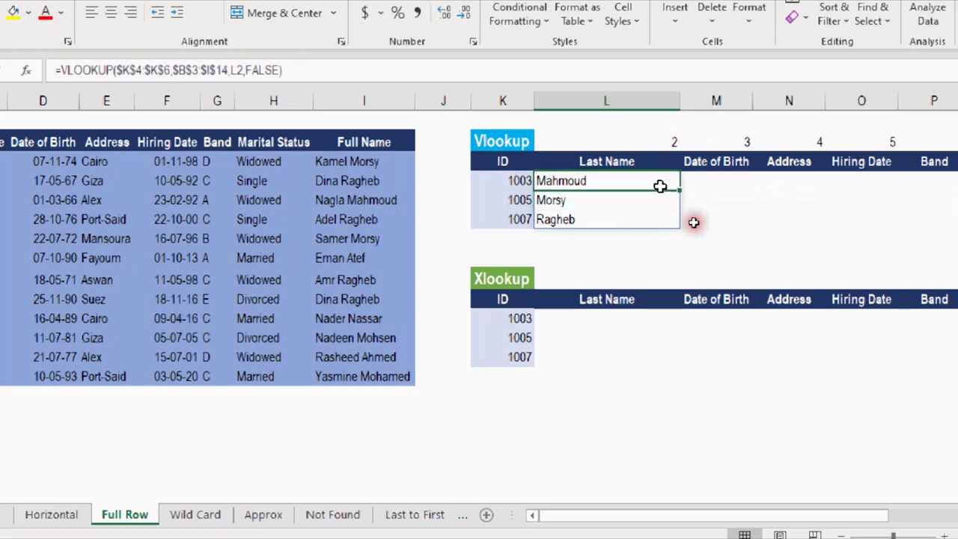
{"action": "left_click_drag", "start_coordinate": [680, 190], "coordinate": [826, 191]}
{"action": "left_click", "coordinate": [848, 203]}
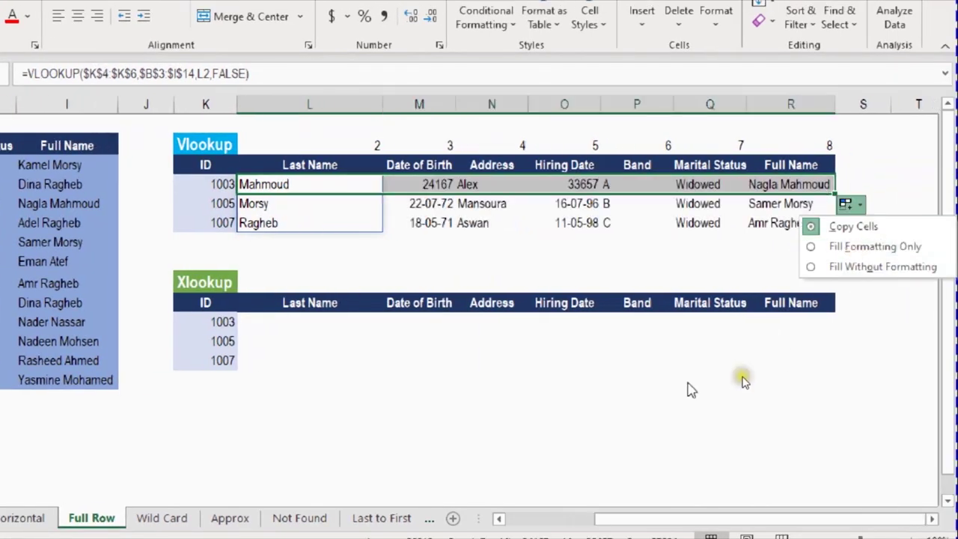
{"action": "left_click", "coordinate": [881, 268]}
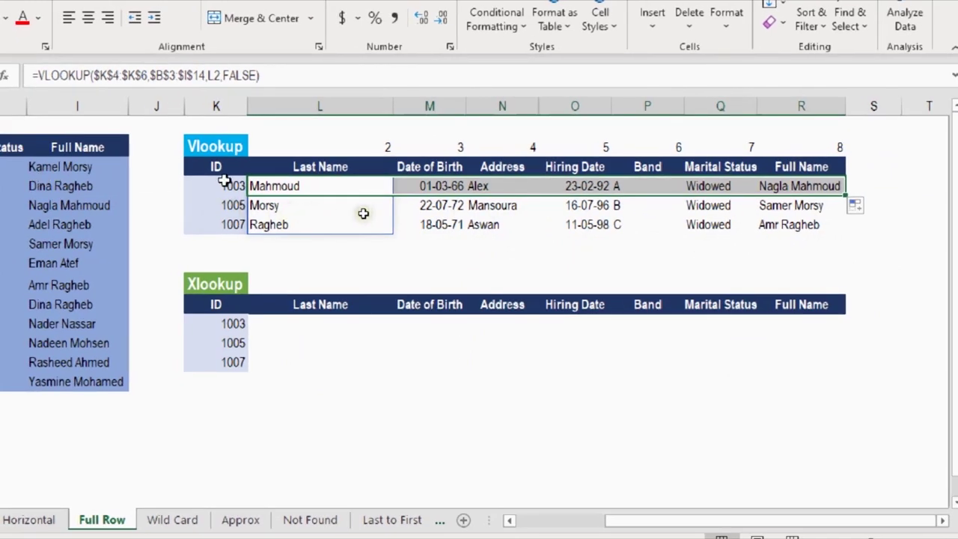
Start an XLOOKUP formula in L11 with the ID range K11:K13 as the lookup value.
{"action": "left_click", "coordinate": [316, 326]}
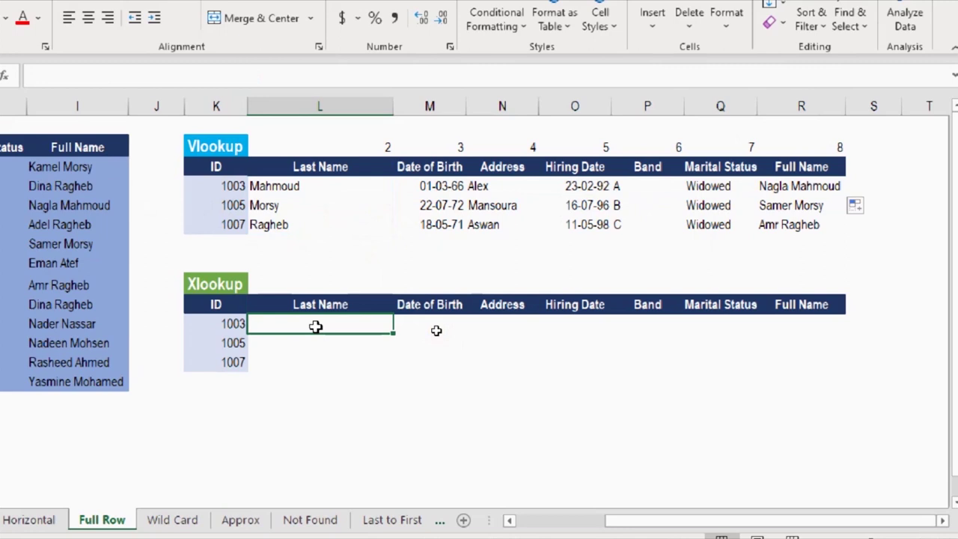
{"action": "type", "text": "=XL"}
{"action": "key", "text": "Tab"}
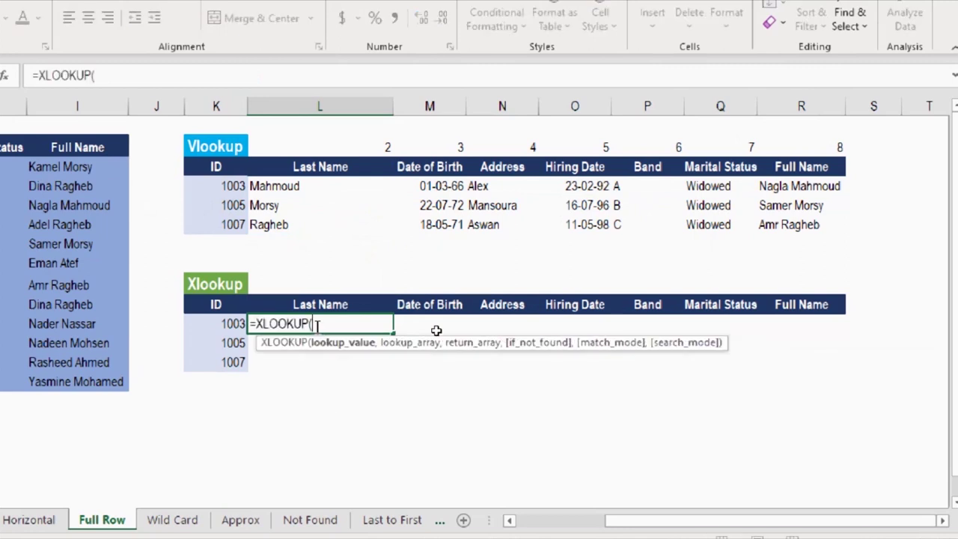
{"action": "left_click_drag", "start_coordinate": [217, 325], "coordinate": [215, 360]}
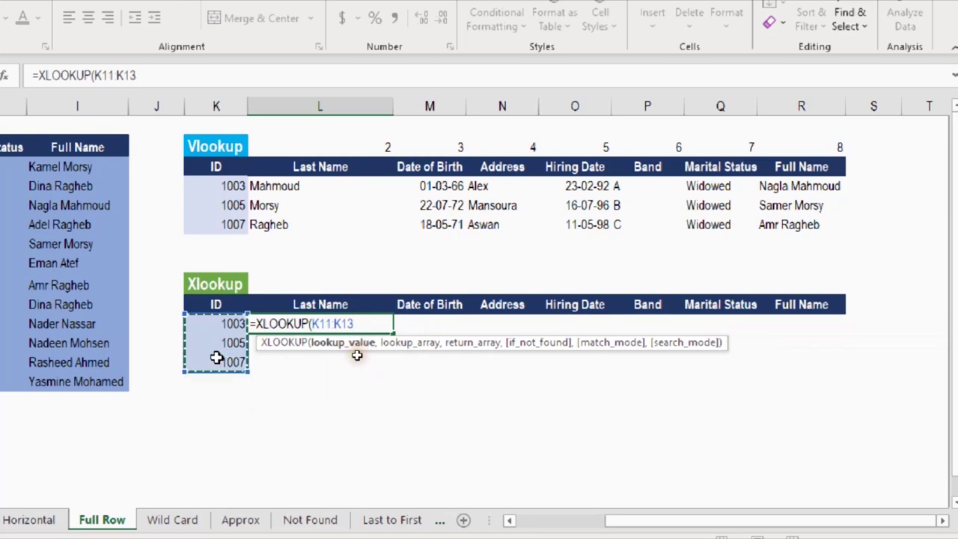
{"action": "type", "text": ","}
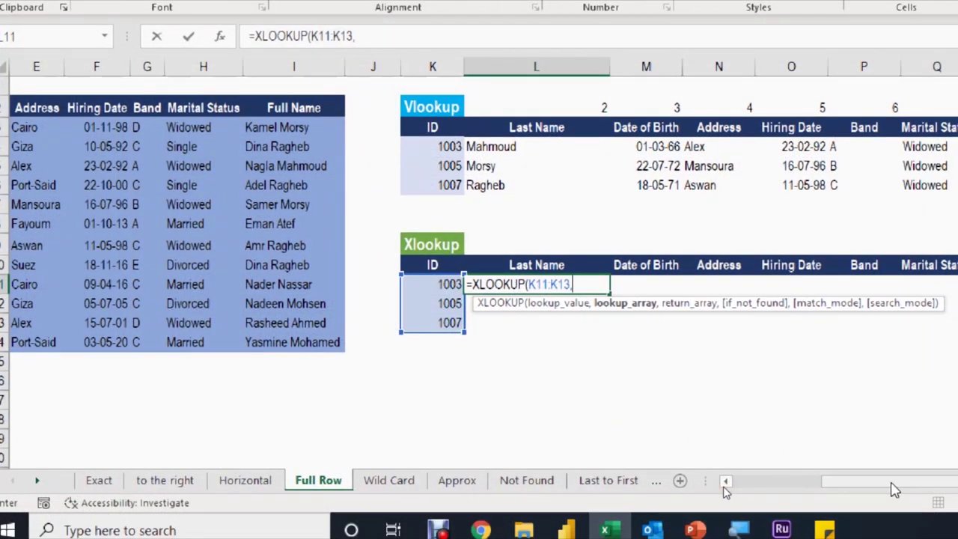
Complete the L11 XLOOKUP formula with B3:B14 as lookup array and C3:I14 as return array.
{"action": "left_click", "coordinate": [724, 481]}
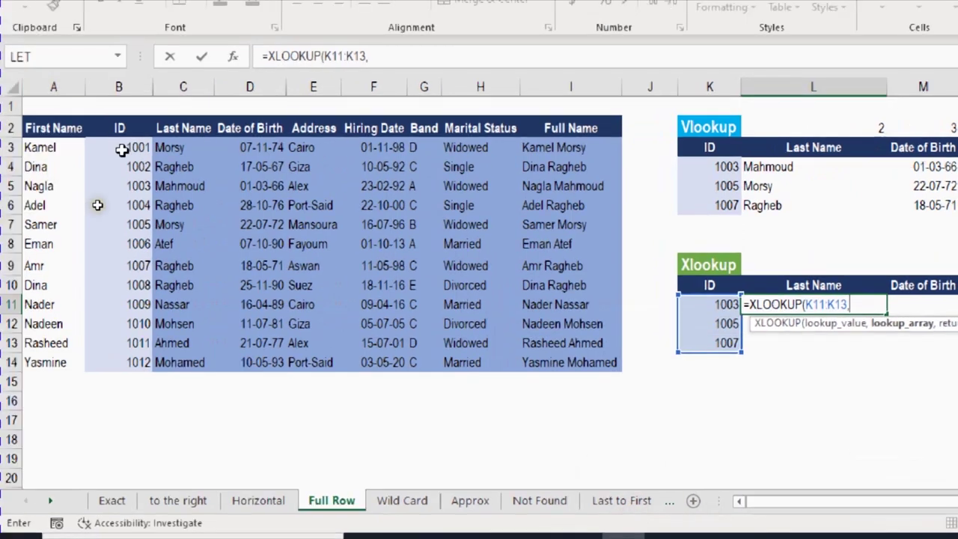
{"action": "left_click_drag", "start_coordinate": [107, 129], "coordinate": [106, 365]}
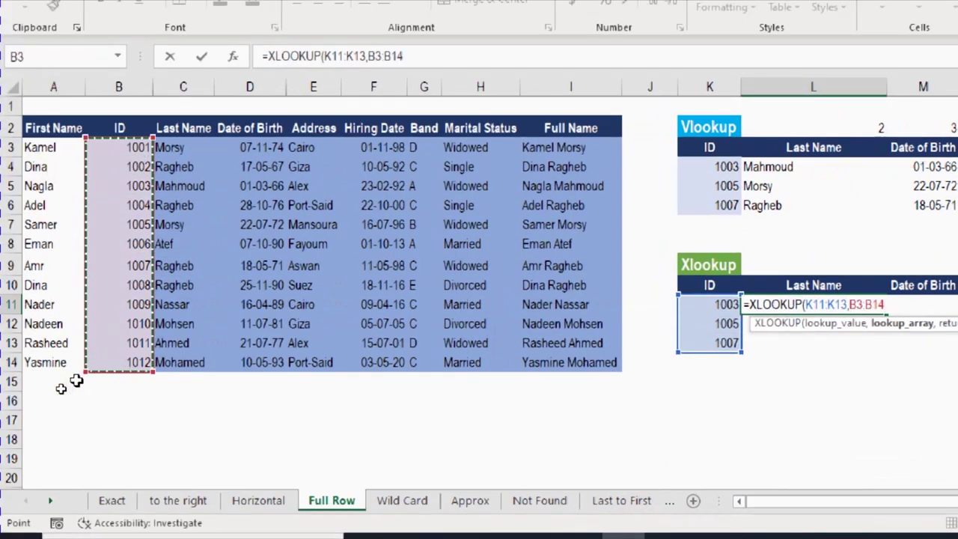
{"action": "type", "text": ","}
{"action": "left_click_drag", "start_coordinate": [172, 150], "coordinate": [561, 366]}
{"action": "type", "text": ")"}
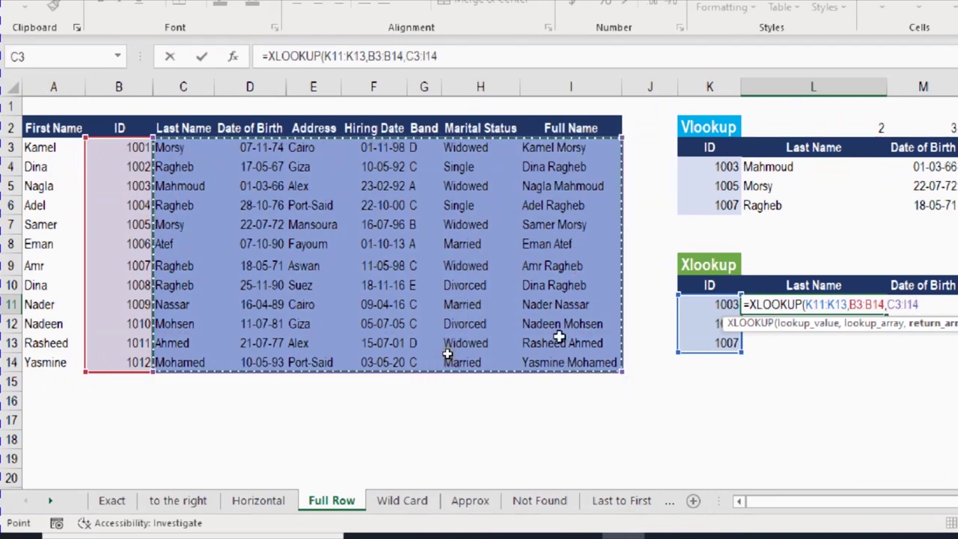
{"action": "key", "text": "Return"}
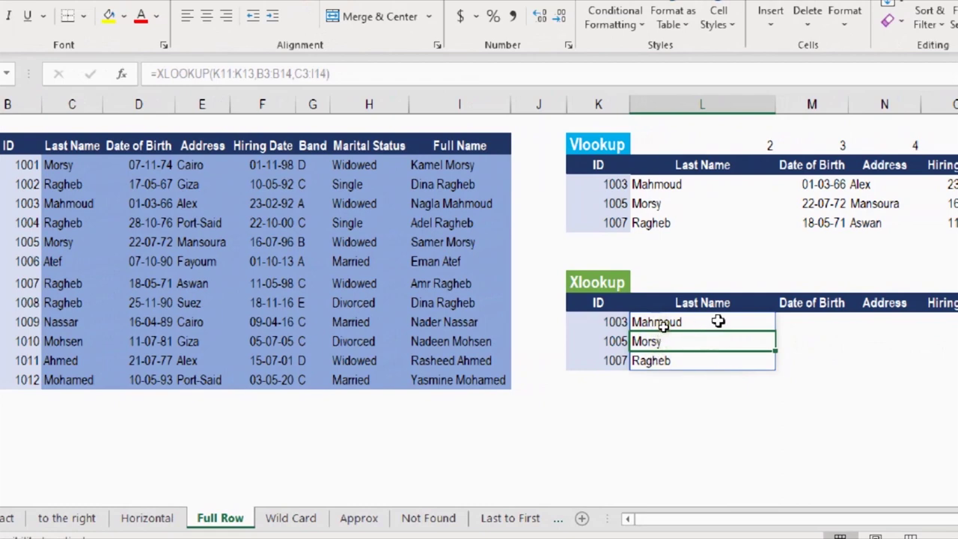
Change the lookup value of the L11 XLOOKUP formula to the single cell K11.
{"action": "double_click", "coordinate": [711, 324]}
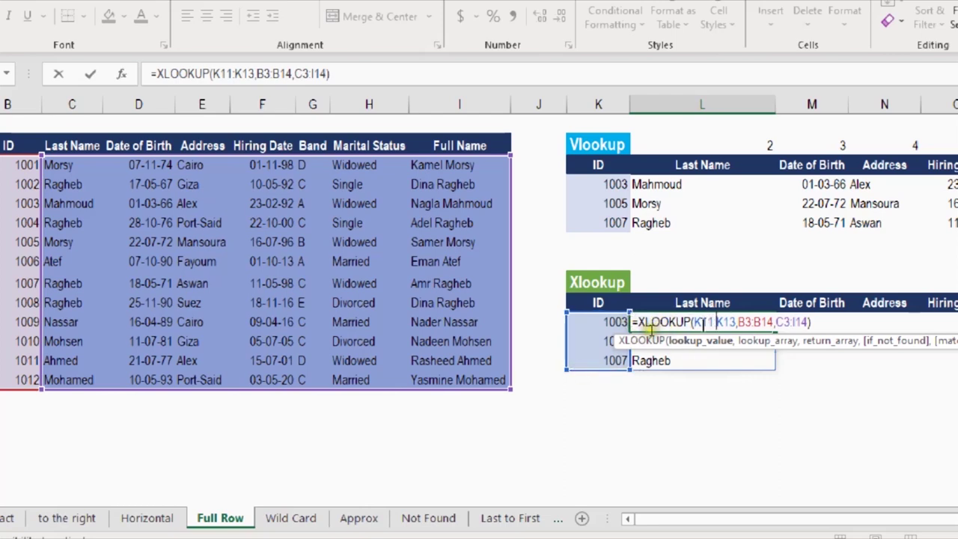
{"action": "left_click_drag", "start_coordinate": [543, 366], "coordinate": [573, 335]}
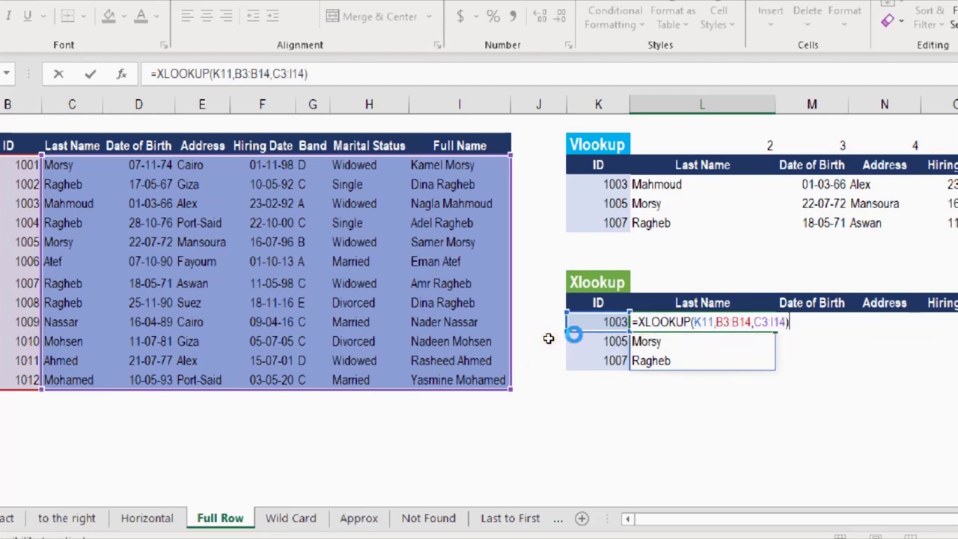
{"action": "key", "text": "Return"}
{"action": "left_click_drag", "start_coordinate": [665, 494], "coordinate": [801, 489]}
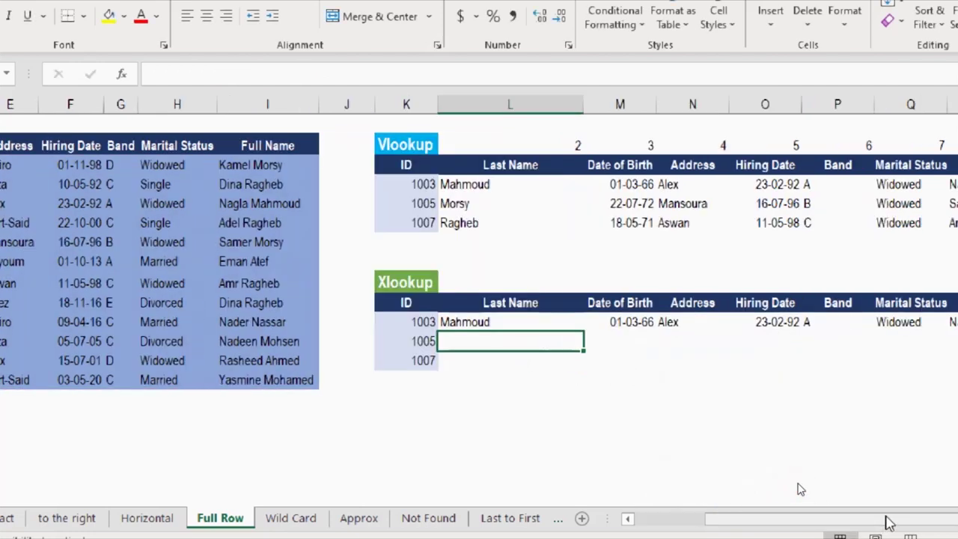
Make the lookup array $B$3:$B$14 and return array $C$3:$I$14 absolute in the L11 XLOOKUP formula.
{"action": "left_click", "coordinate": [484, 324]}
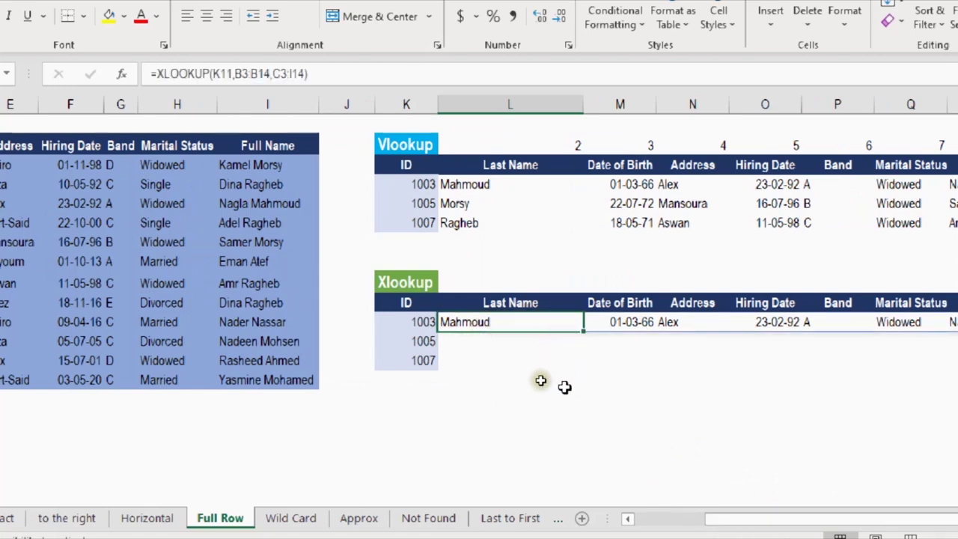
{"action": "double_click", "coordinate": [468, 327]}
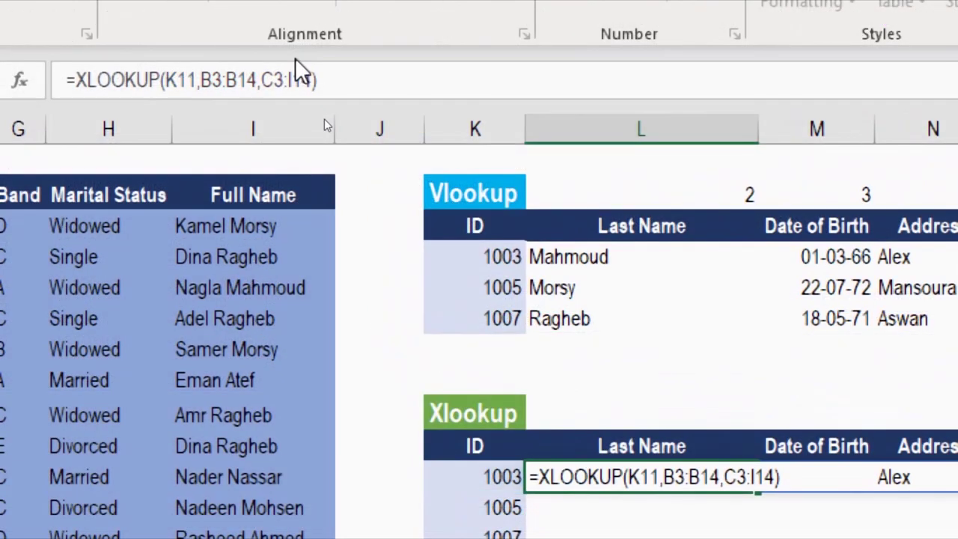
{"action": "left_click_drag", "start_coordinate": [201, 82], "coordinate": [262, 82]}
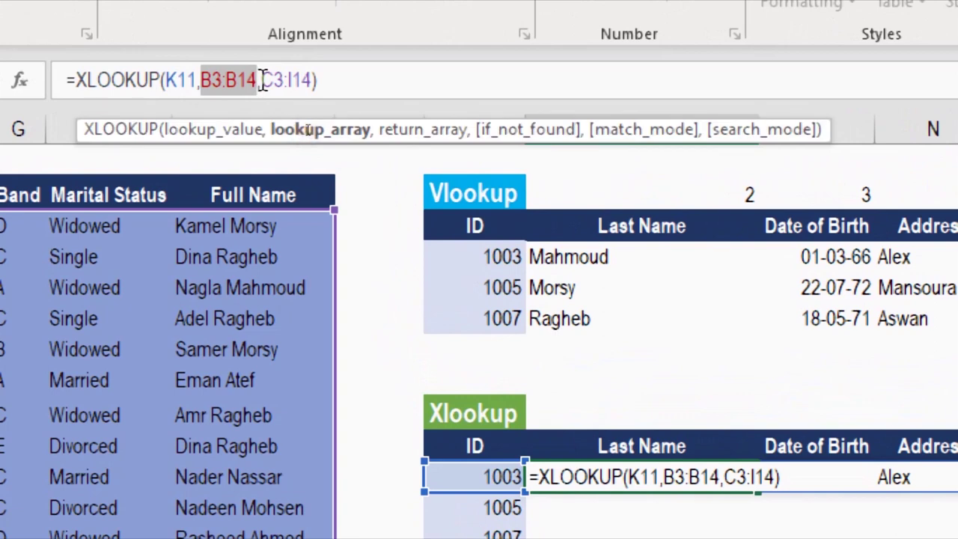
{"action": "key", "text": "F4"}
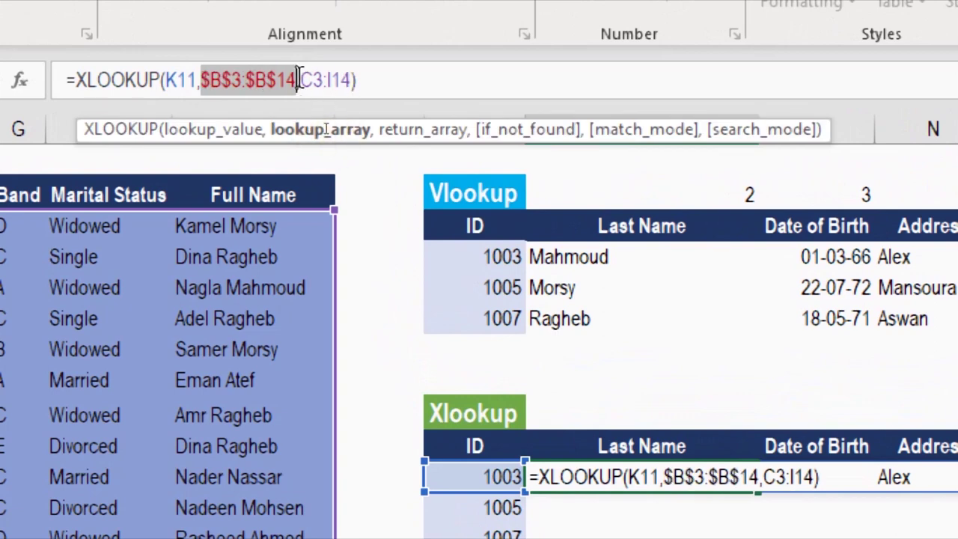
{"action": "left_click_drag", "start_coordinate": [300, 79], "coordinate": [352, 79]}
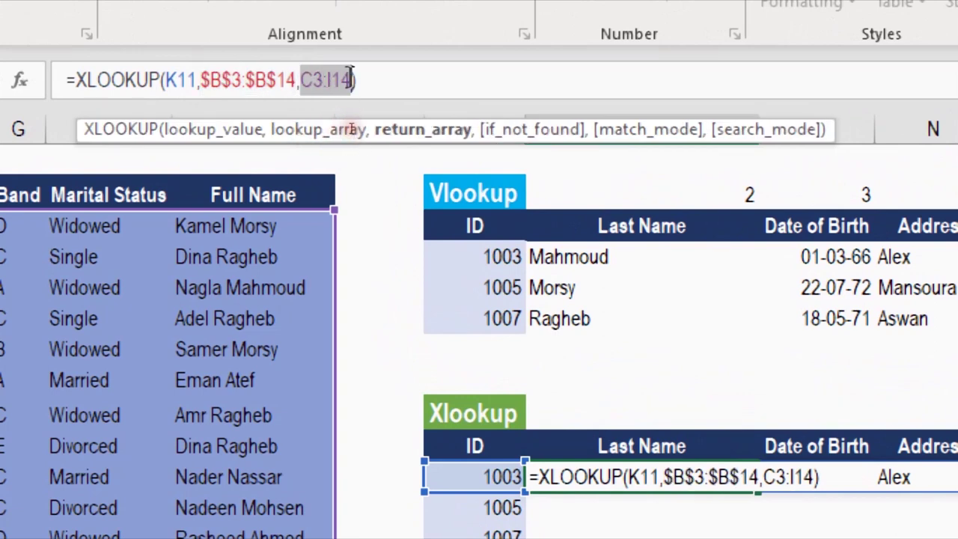
{"action": "key", "text": "F4"}
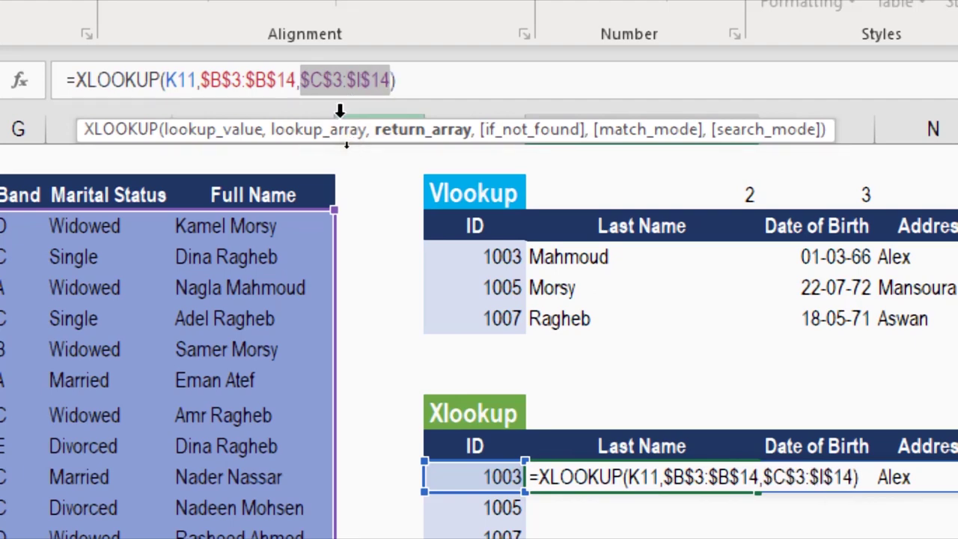
{"action": "key", "text": "Return"}
Fill the L11 XLOOKUP formula down to L13 for the remaining IDs.
{"action": "left_click", "coordinate": [741, 482]}
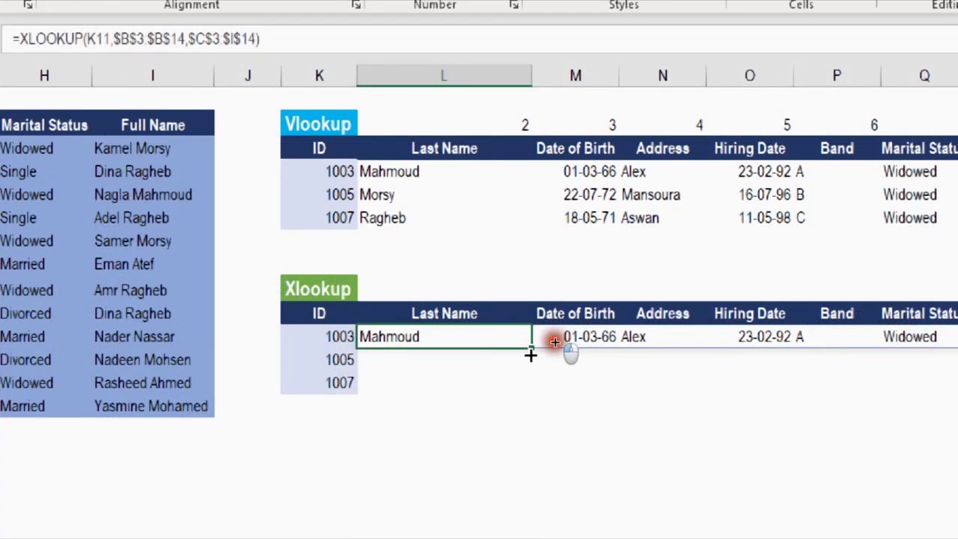
{"action": "left_click_drag", "start_coordinate": [530, 354], "coordinate": [528, 400]}
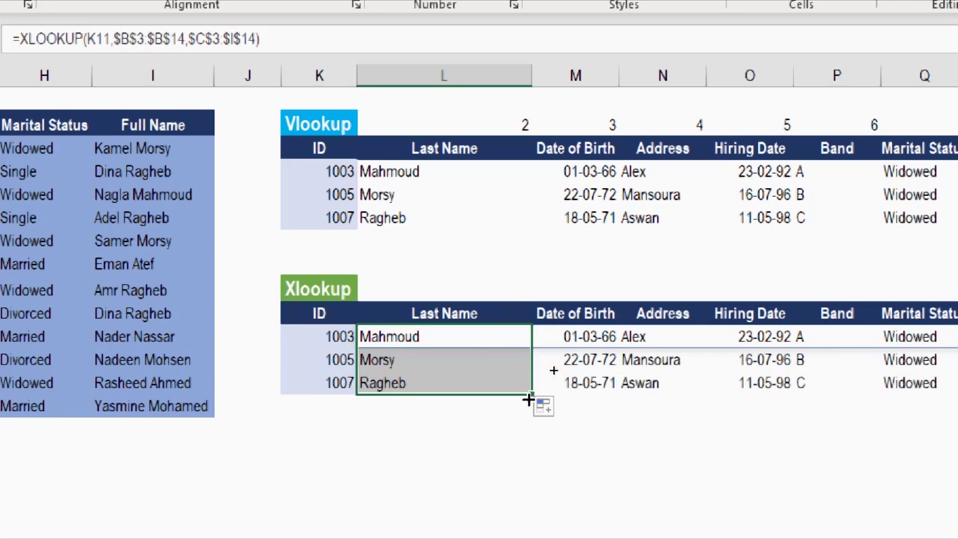
{"action": "left_click", "coordinate": [395, 383]}
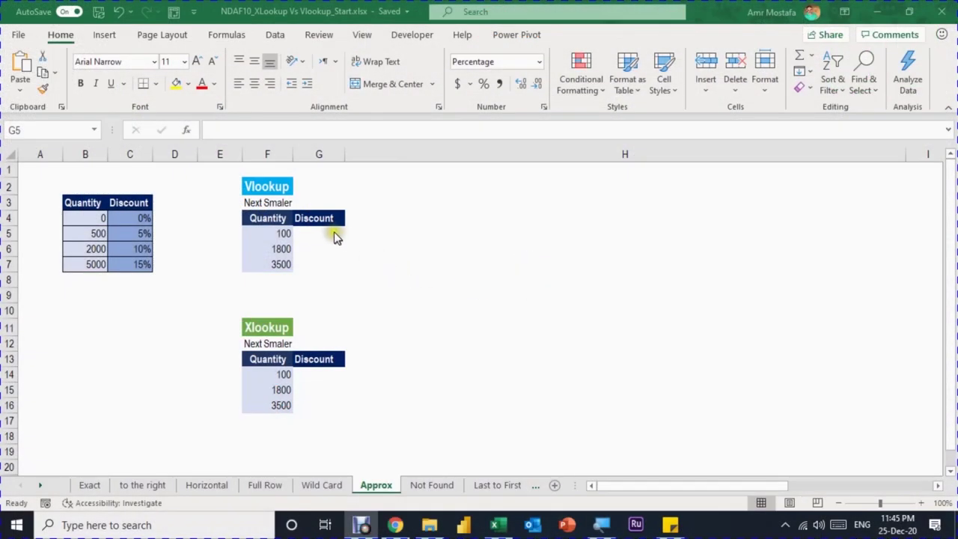
Enter =VLOOKUP(F5:F7,B4:C7,2) in G5 of the Approx sheet to return approximate-match discounts.
{"action": "left_click", "coordinate": [335, 234]}
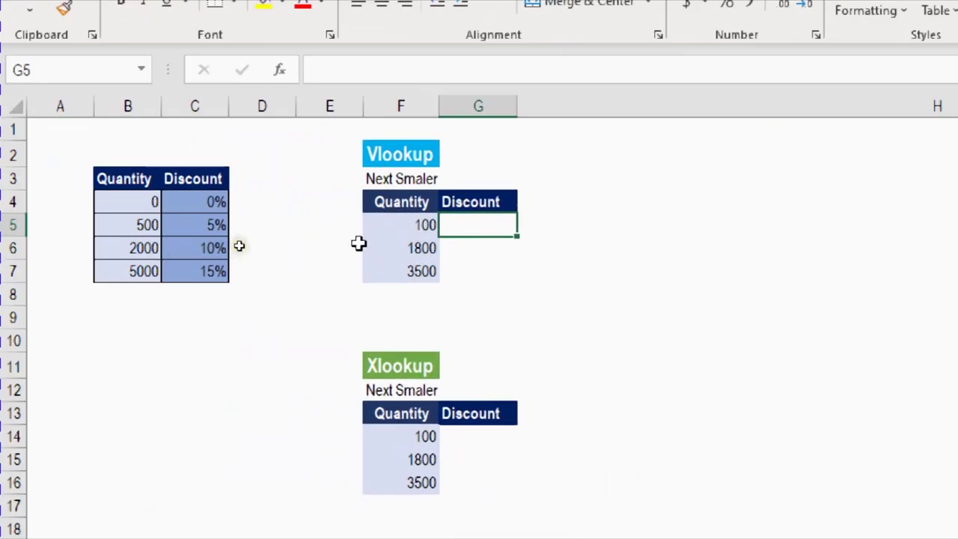
{"action": "type", "text": "=vlookup("}
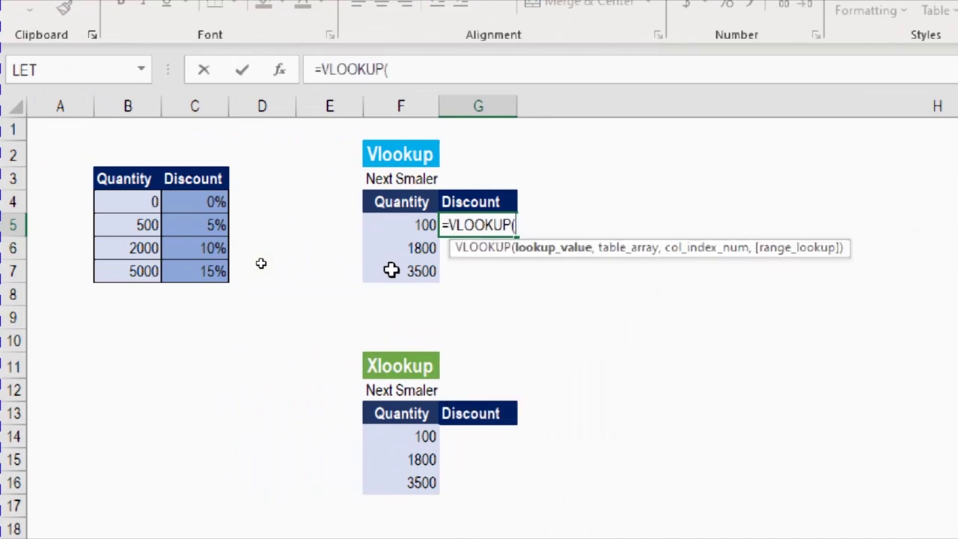
{"action": "left_click", "coordinate": [417, 223]}
{"action": "left_click_drag", "start_coordinate": [417, 223], "coordinate": [404, 265]}
{"action": "type", "text": ","}
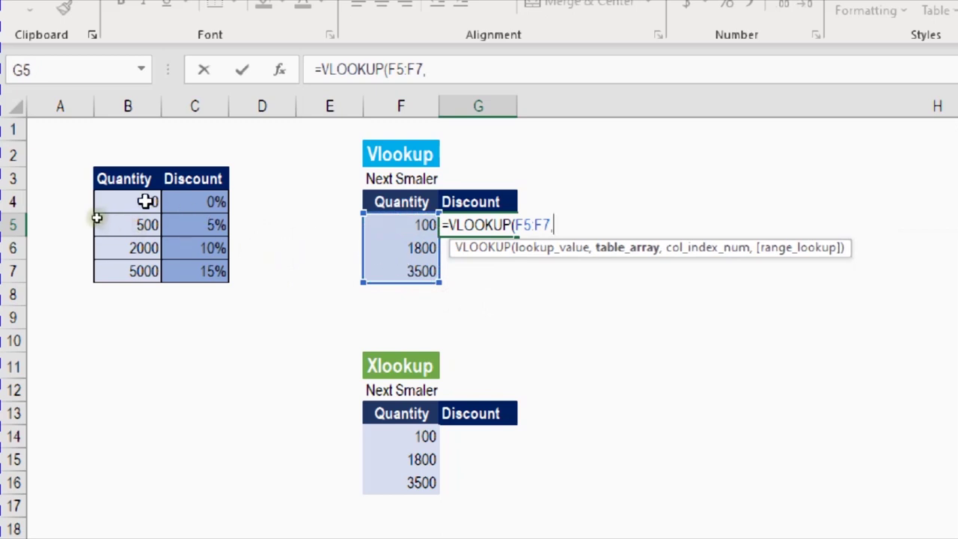
{"action": "left_click_drag", "start_coordinate": [145, 199], "coordinate": [195, 272]}
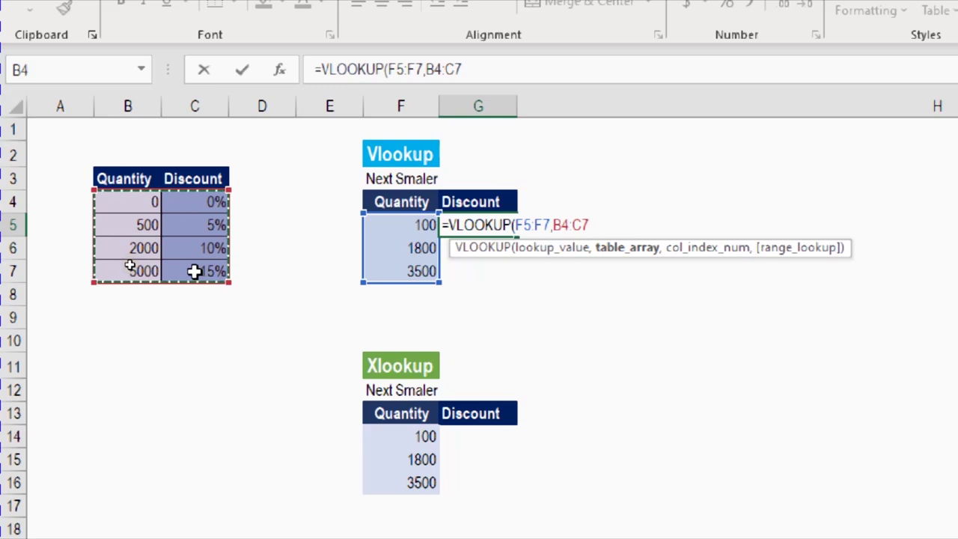
{"action": "type", "text": ","}
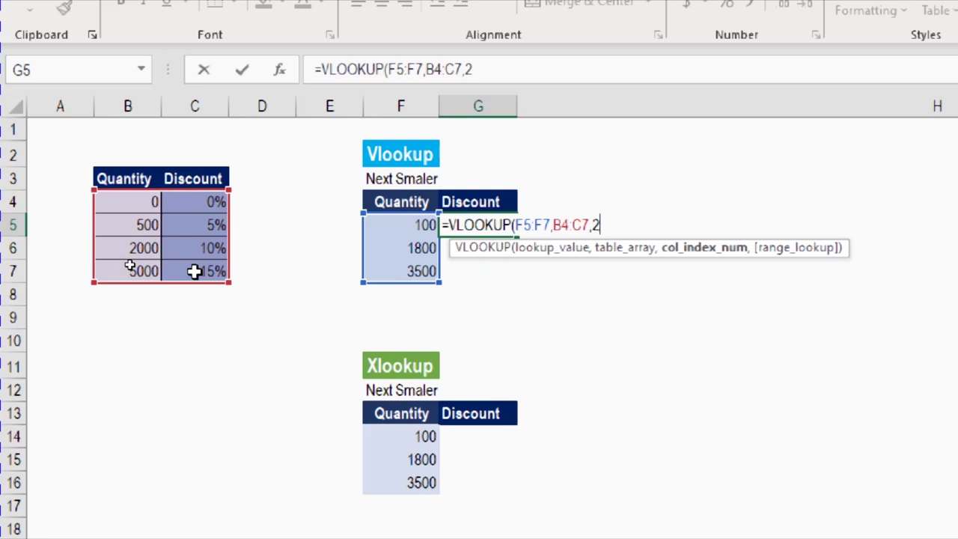
{"action": "type", "text": "2)"}
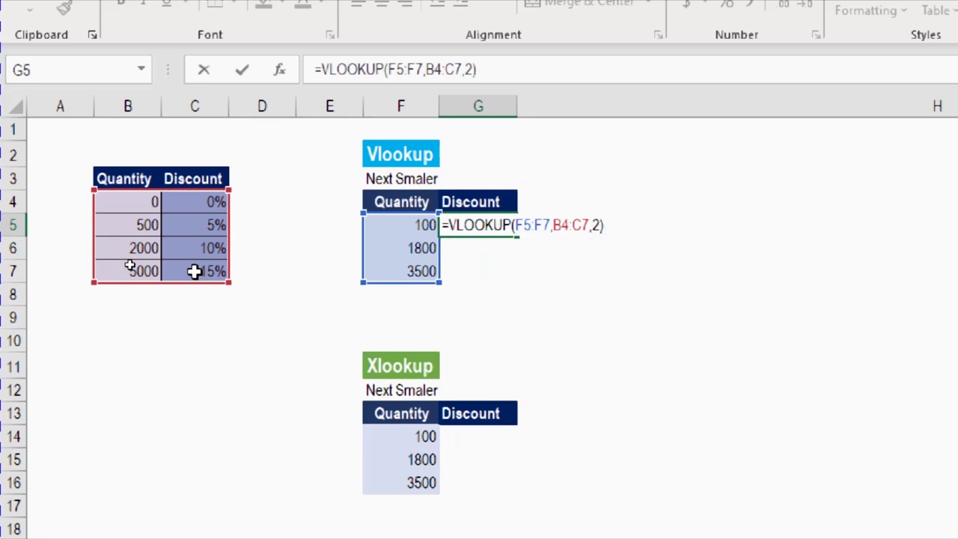
{"action": "key", "text": "Return"}
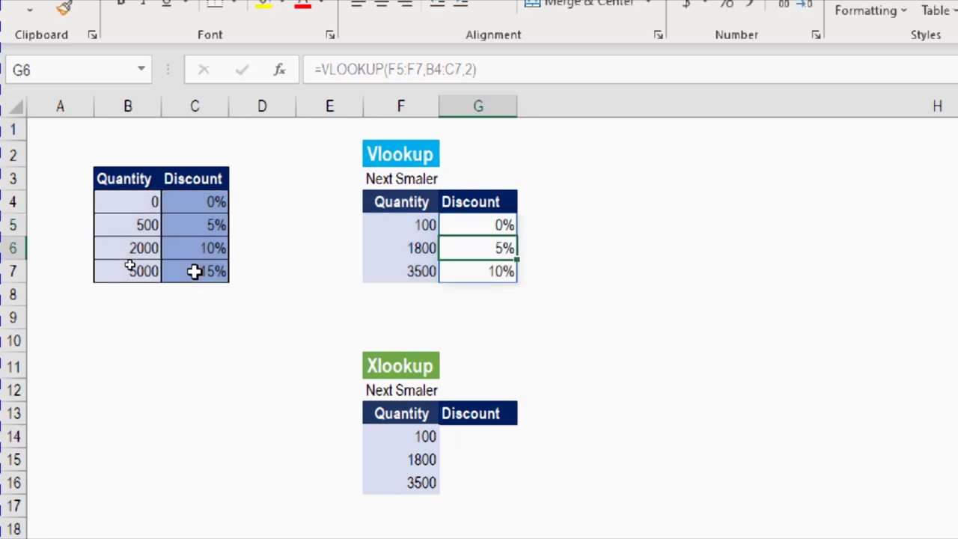
Compare the VLOOKUP discounts for the quantities in F5:F7 with the discount brackets in B4:C7.
{"action": "left_click", "coordinate": [419, 224]}
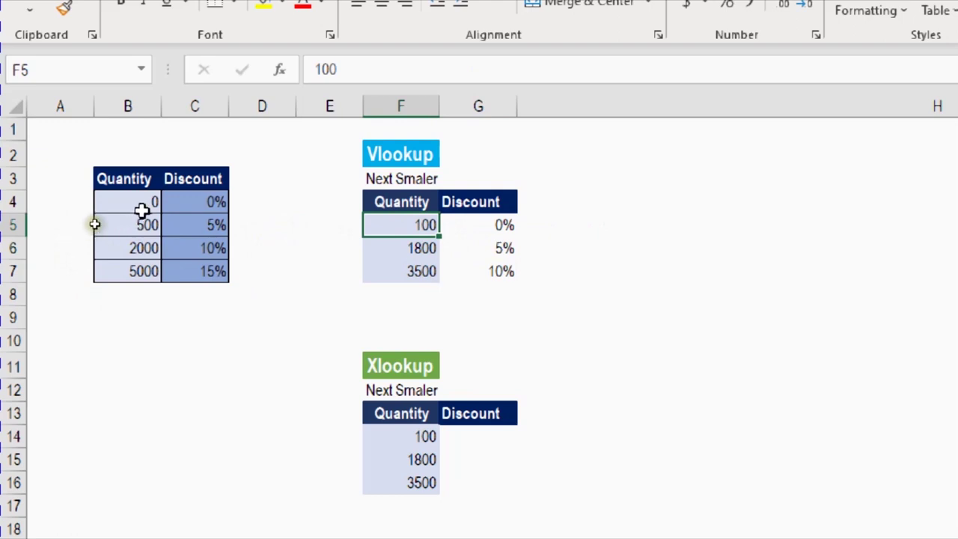
{"action": "left_click", "coordinate": [207, 200]}
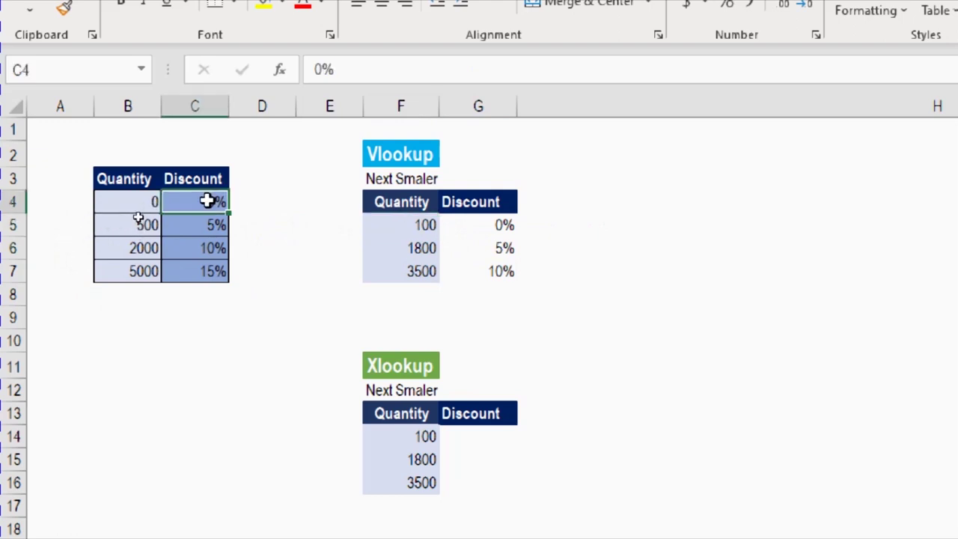
{"action": "left_click", "coordinate": [509, 222]}
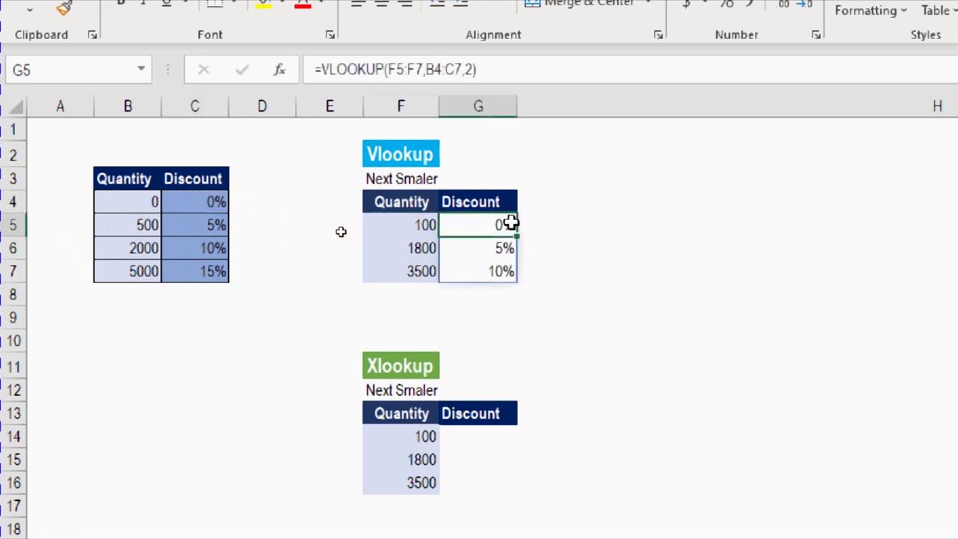
{"action": "left_click", "coordinate": [399, 245]}
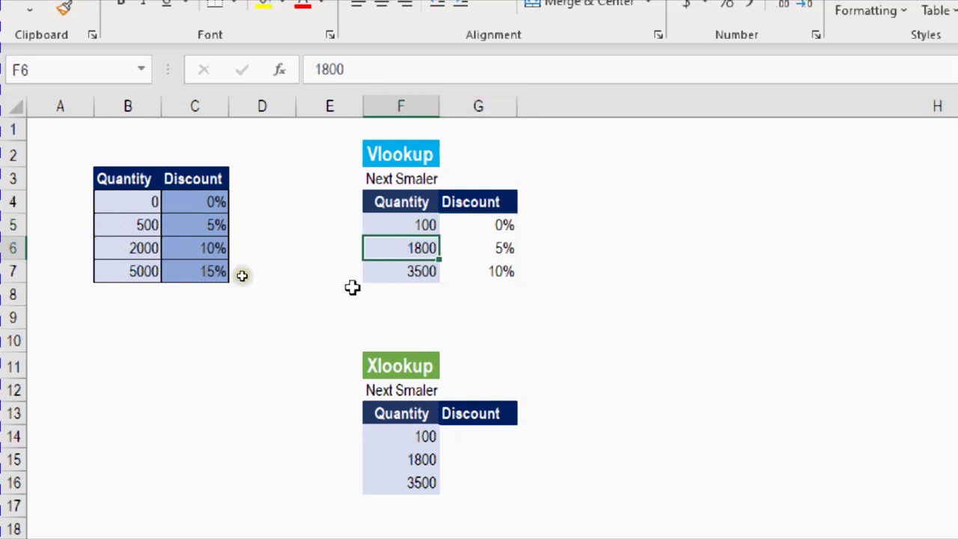
{"action": "left_click", "coordinate": [211, 224]}
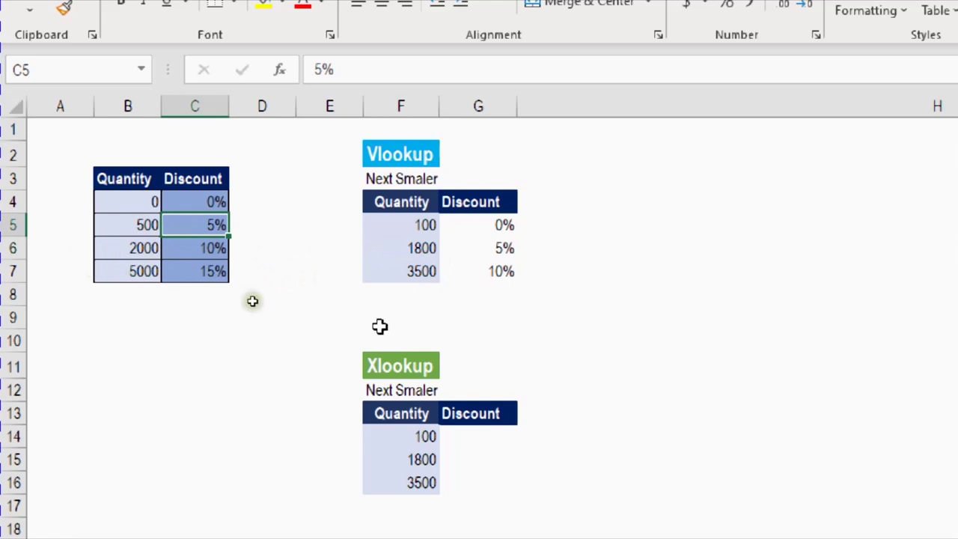
{"action": "left_click", "coordinate": [210, 246]}
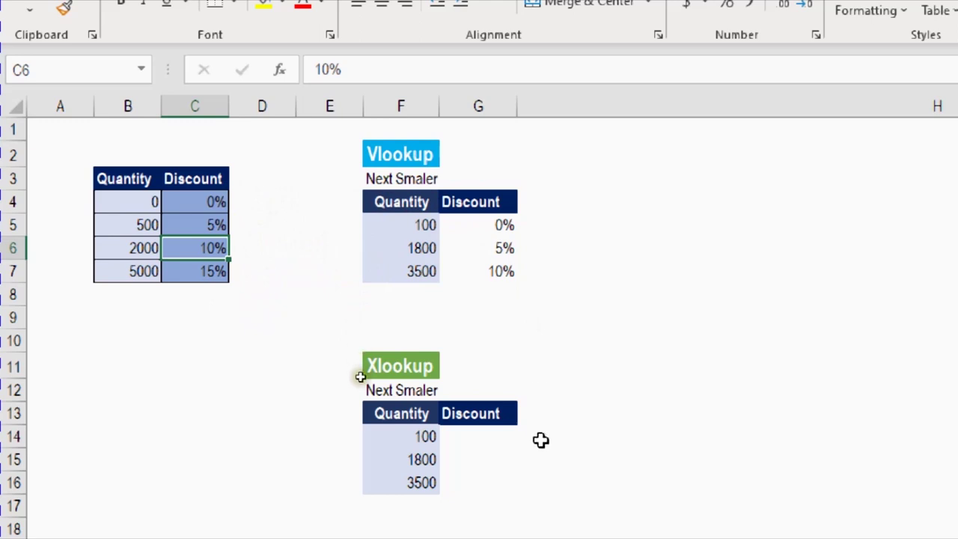
Start an XLOOKUP formula in G14 with lookup value F14:F16, lookup array B4:B7 and return array C4:C7.
{"action": "left_click", "coordinate": [485, 436]}
{"action": "type", "text": "=xl"}
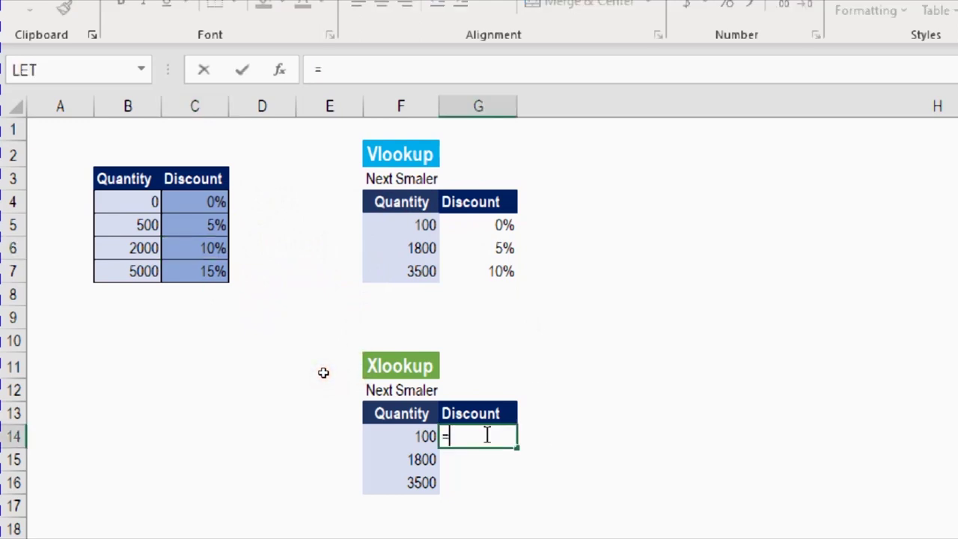
{"action": "key", "text": "Tab"}
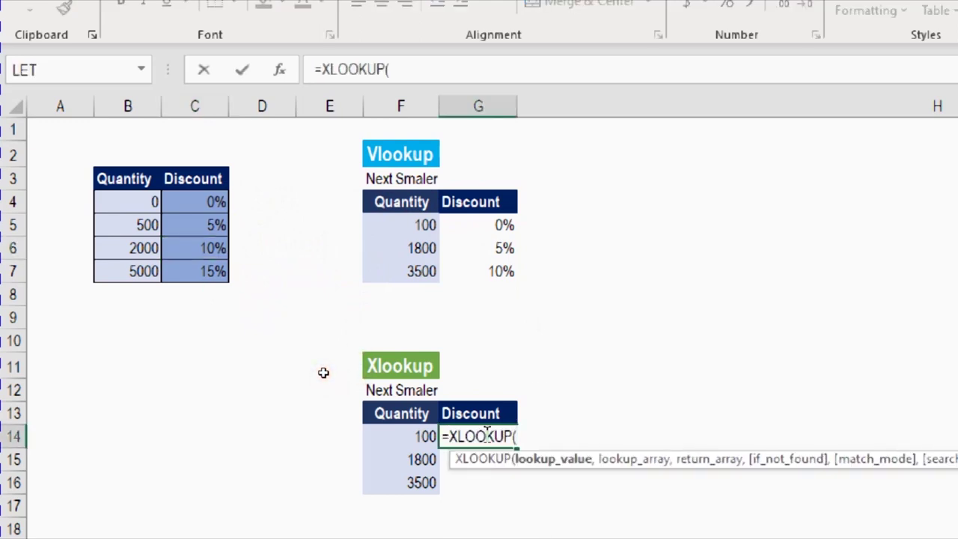
{"action": "left_click_drag", "start_coordinate": [404, 437], "coordinate": [419, 486]}
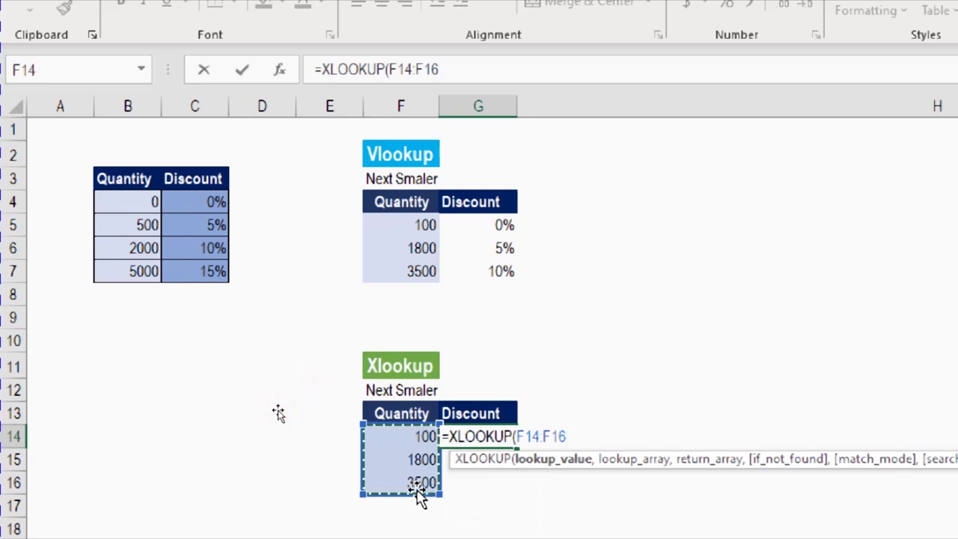
{"action": "type", "text": ","}
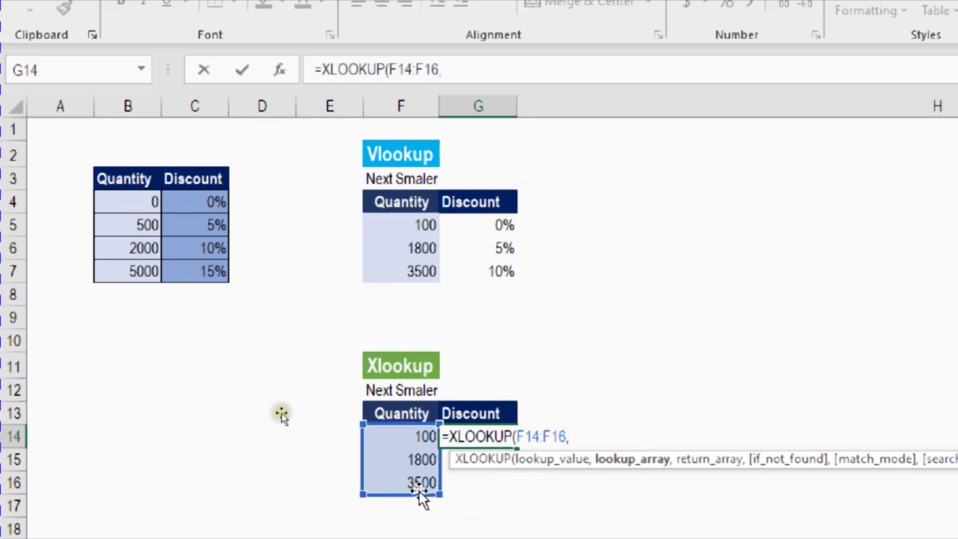
{"action": "left_click_drag", "start_coordinate": [145, 200], "coordinate": [137, 262]}
{"action": "type", "text": ","}
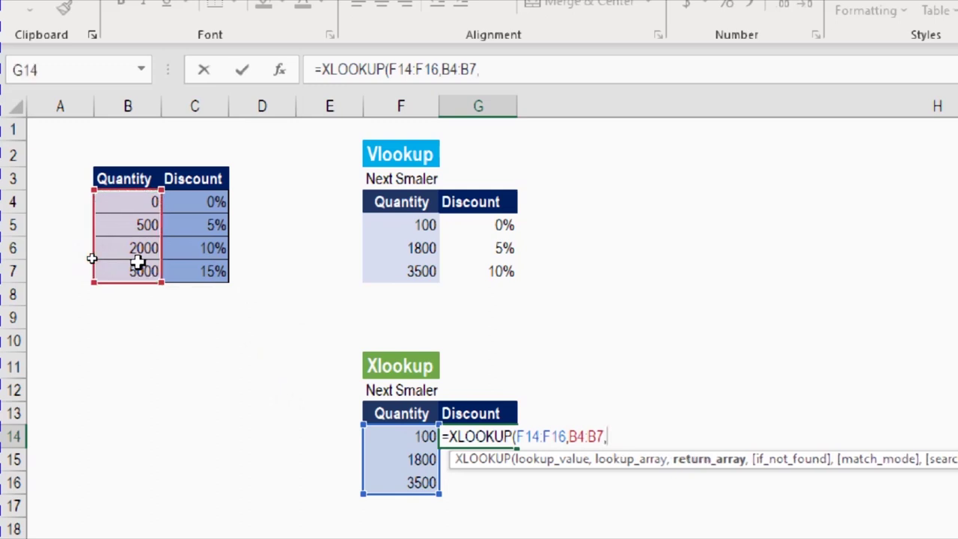
{"action": "left_click", "coordinate": [199, 203]}
{"action": "left_click_drag", "start_coordinate": [200, 217], "coordinate": [193, 267]}
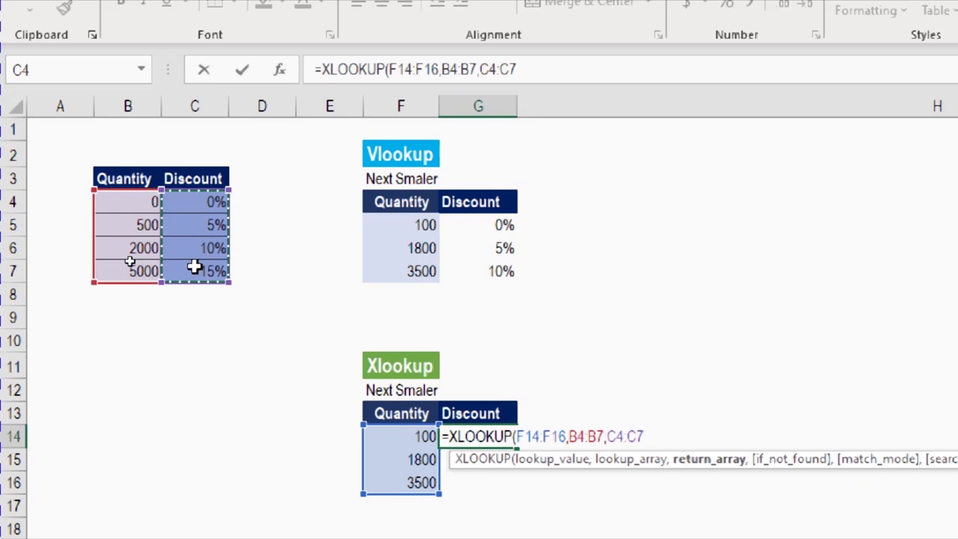
Finish the G14 XLOOKUP formula with if_not_found left blank and match mode -1, exact match or next smaller item.
{"action": "type", "text": ","}
{"action": "key", "text": "BackSpace"}
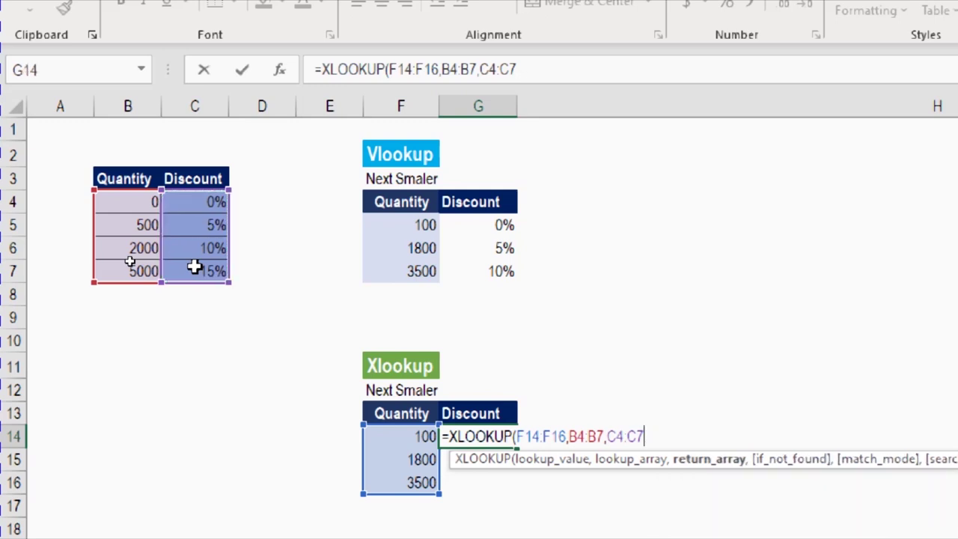
{"action": "type", "text": ",,"}
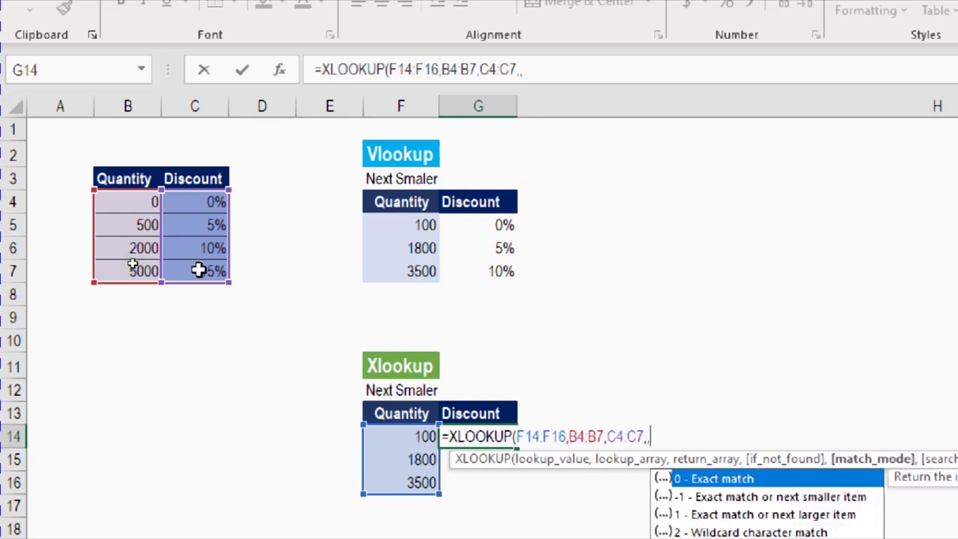
{"action": "double_click", "coordinate": [717, 498]}
{"action": "type", "text": ")"}
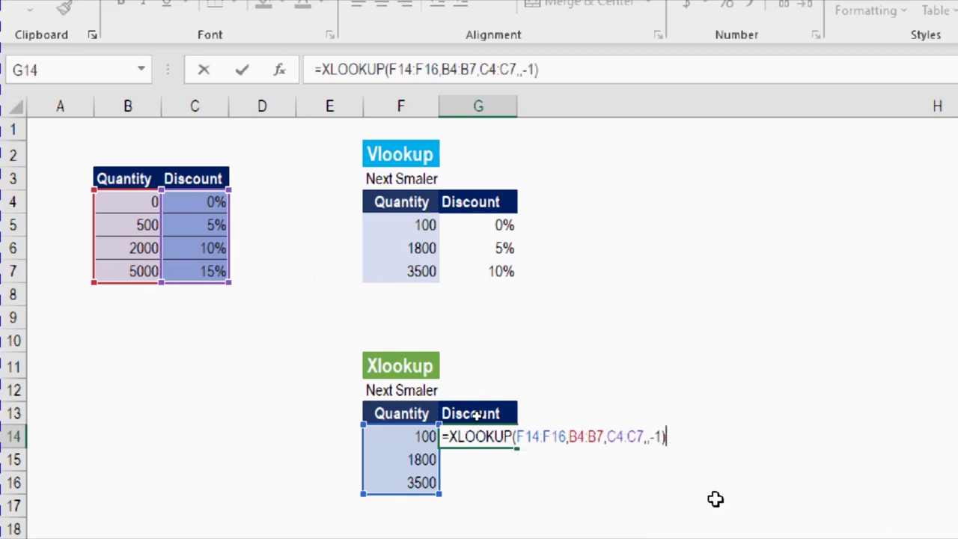
{"action": "key", "text": "Return"}
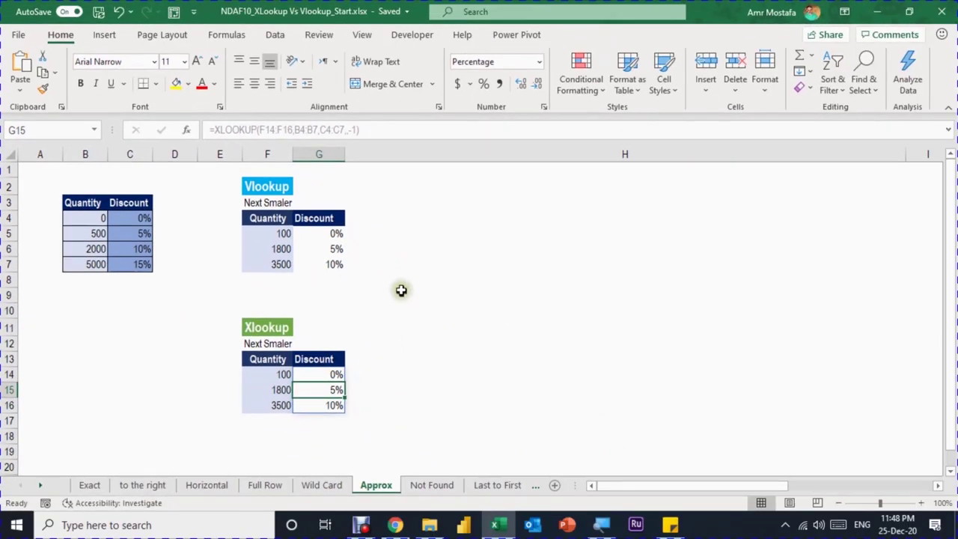
Check the quantities in F5:F6 against the quantity and discount brackets in B4:C7.
{"action": "left_click", "coordinate": [507, 301]}
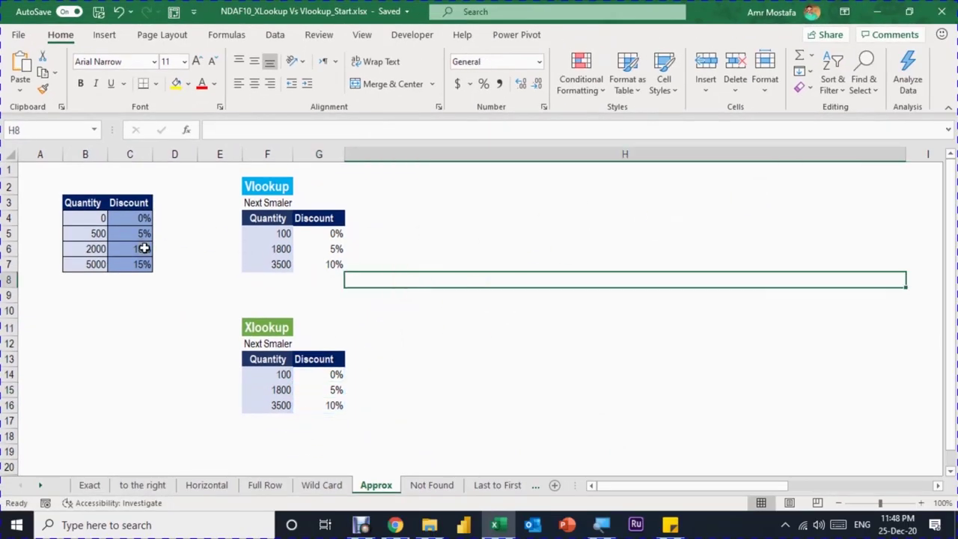
{"action": "left_click", "coordinate": [266, 232]}
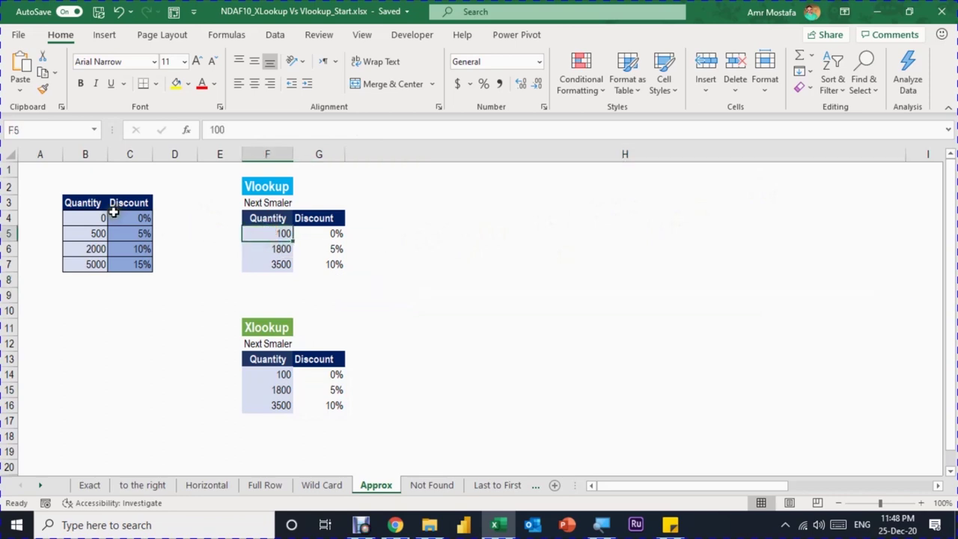
{"action": "left_click", "coordinate": [132, 234]}
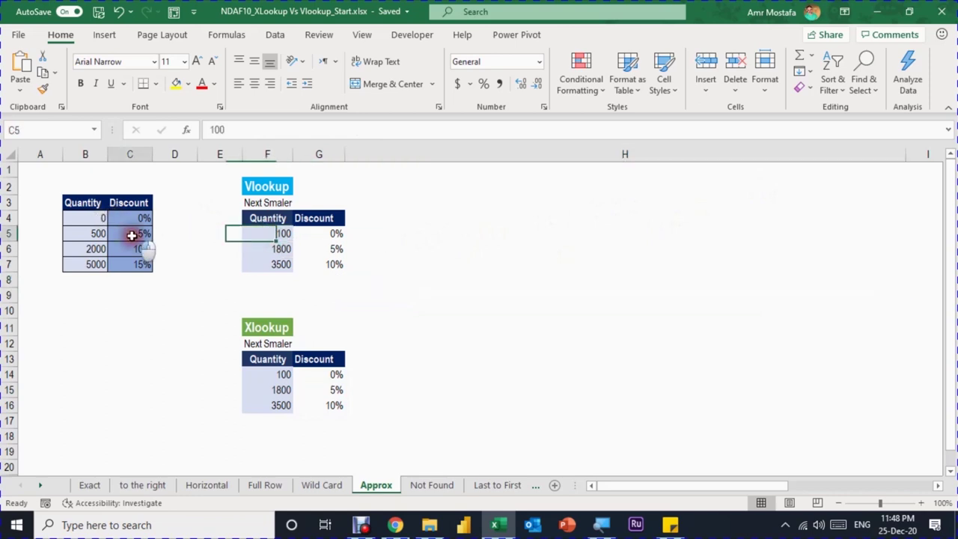
{"action": "left_click", "coordinate": [267, 249]}
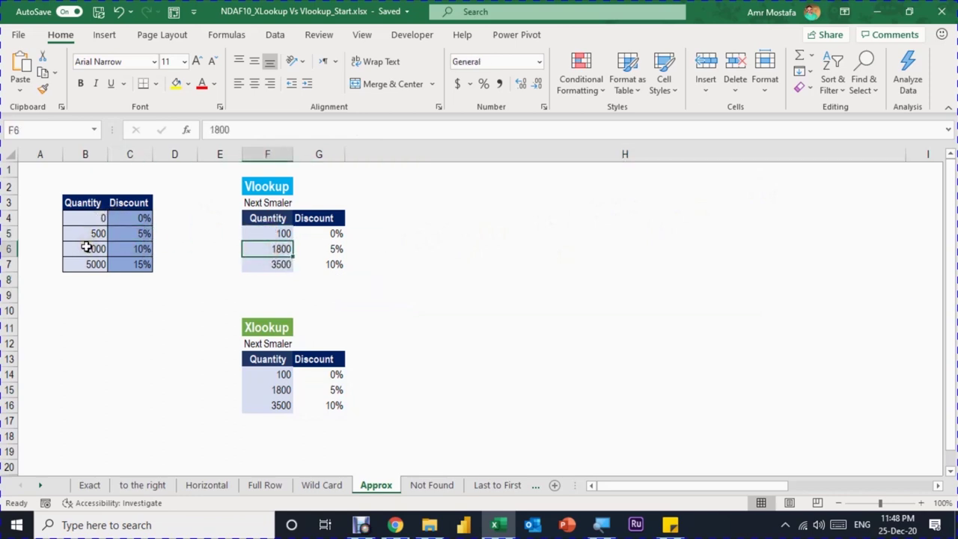
{"action": "left_click", "coordinate": [132, 249]}
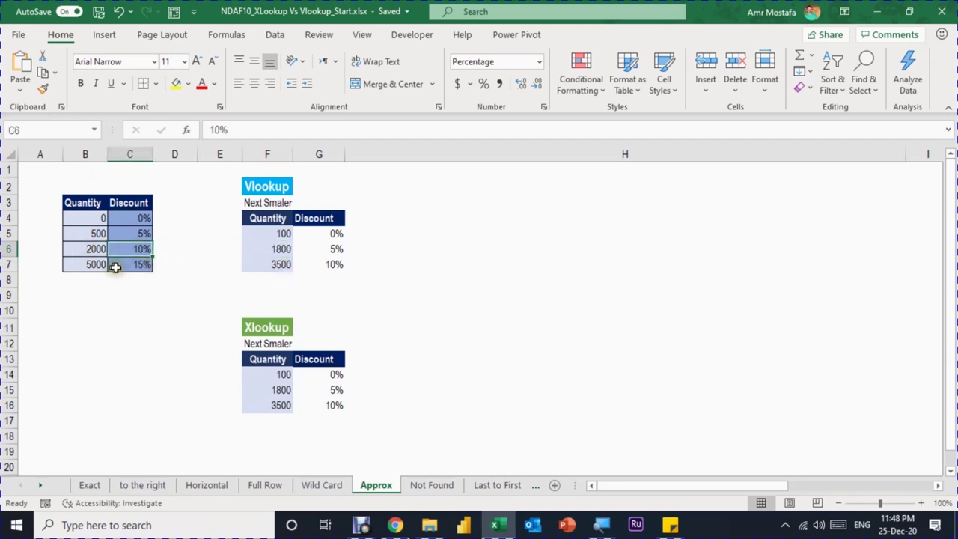
{"action": "left_click", "coordinate": [86, 265]}
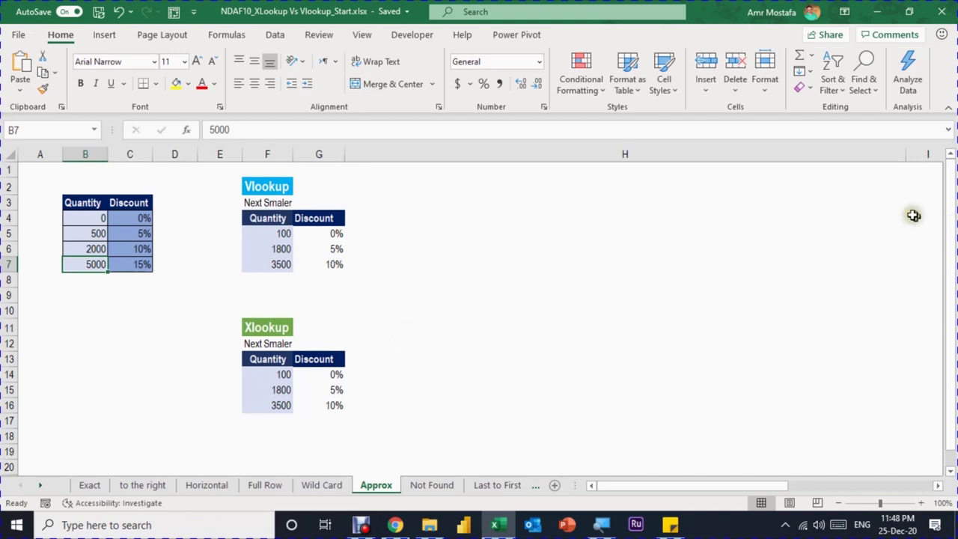
Narrow column H to bring the Next Larger tables into view, and copy the XLOOKUP formula text from G14.
{"action": "left_click_drag", "start_coordinate": [905, 161], "coordinate": [425, 167]}
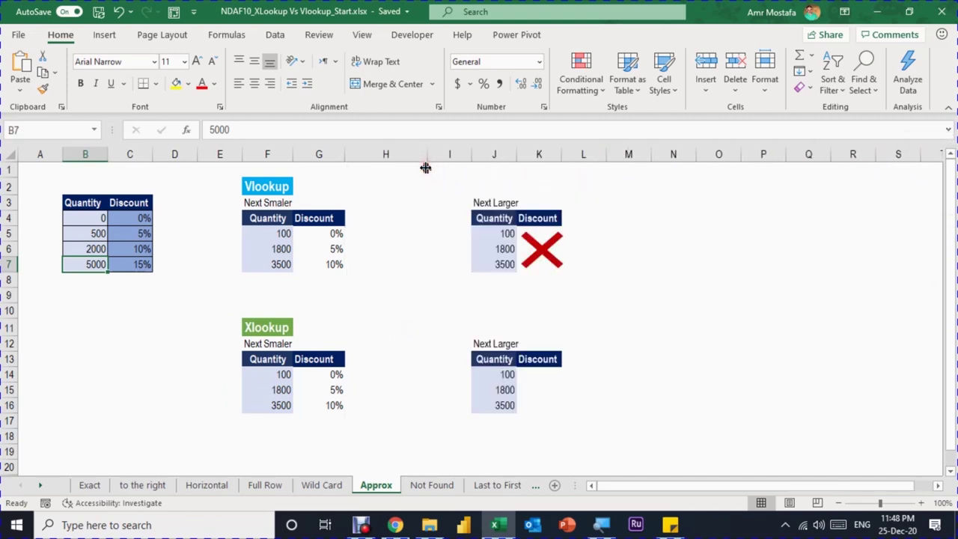
{"action": "left_click", "coordinate": [539, 374]}
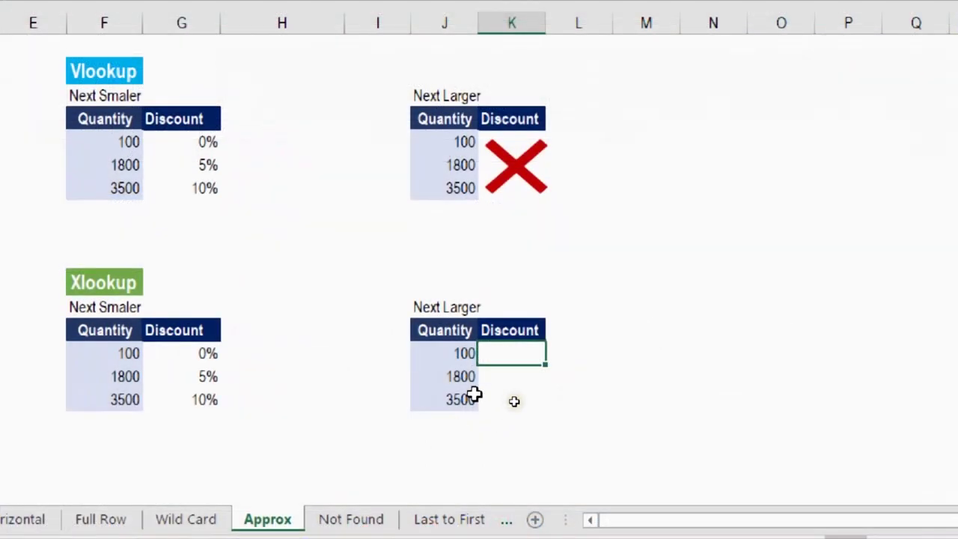
{"action": "left_click", "coordinate": [112, 353]}
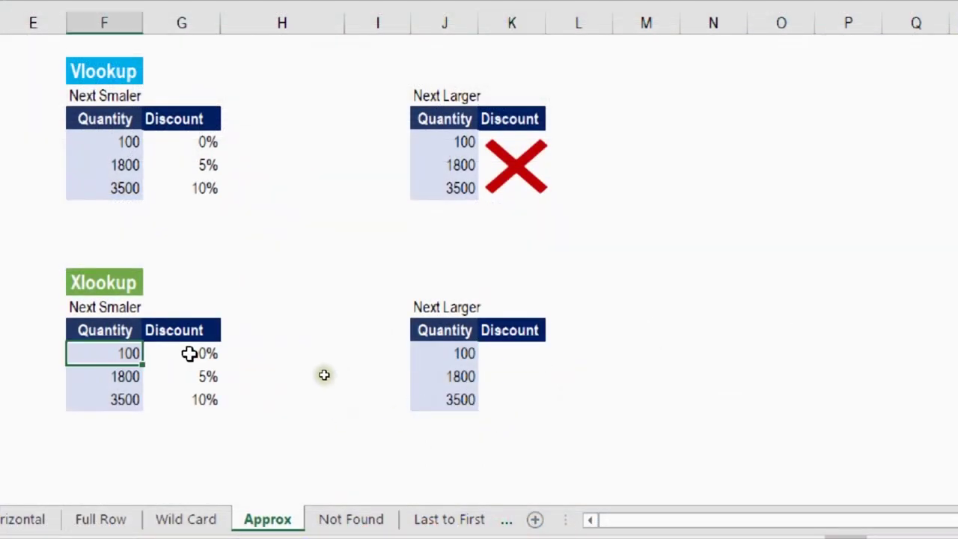
{"action": "left_click", "coordinate": [189, 353]}
{"action": "key", "text": "F2"}
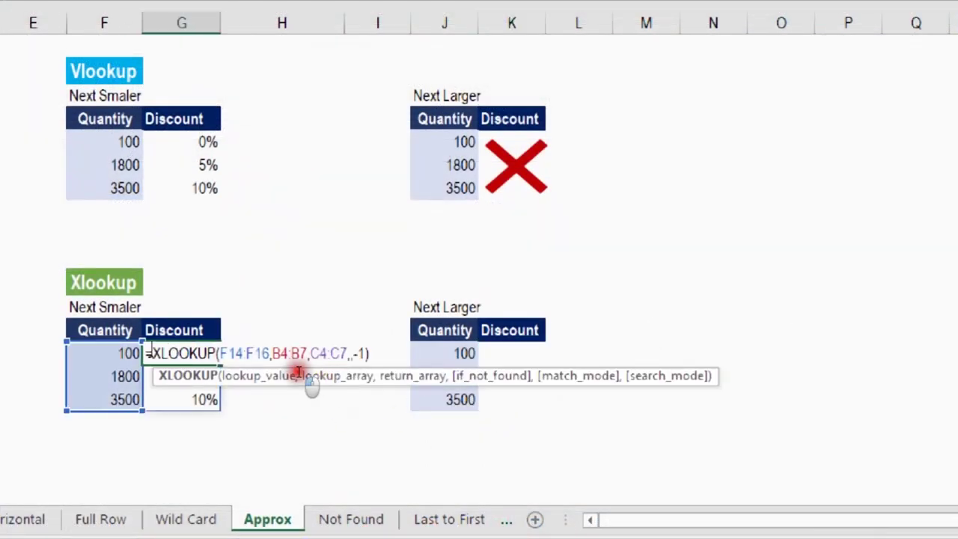
{"action": "key", "text": "Return"}
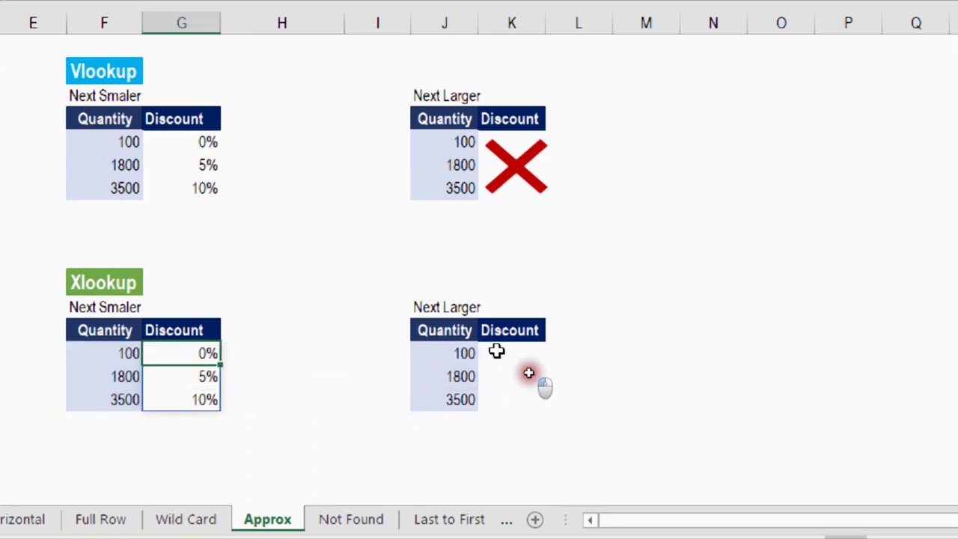
Paste the XLOOKUP formula into K14 and shift its lookup value to J14:J16, giving =XLOOKUP(J14:J16,B4:B7,C4:C7,,-1).
{"action": "double_click", "coordinate": [523, 362]}
{"action": "type", "text": "=XLOOKUP(F14:F16,B4:B7,C4:C7,,-1)"}
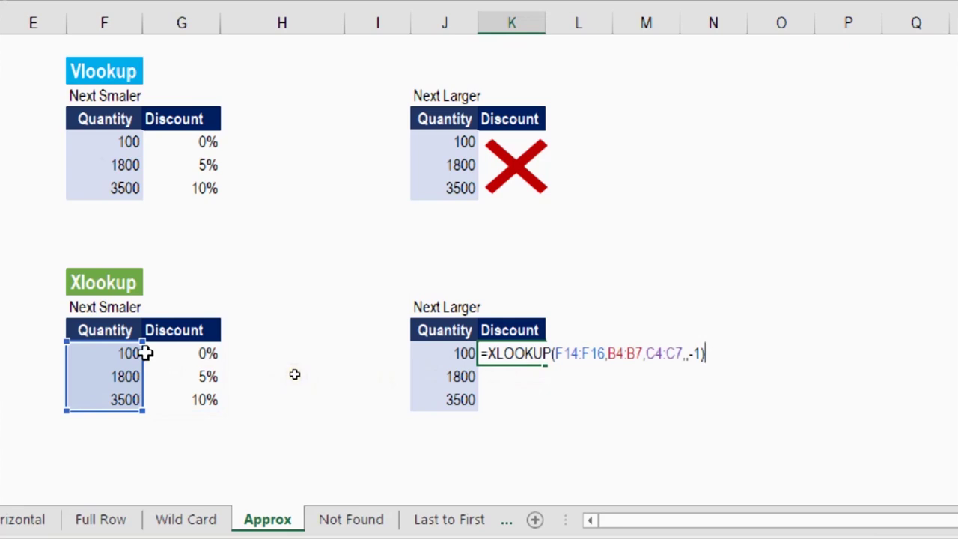
{"action": "left_click_drag", "start_coordinate": [144, 364], "coordinate": [476, 363]}
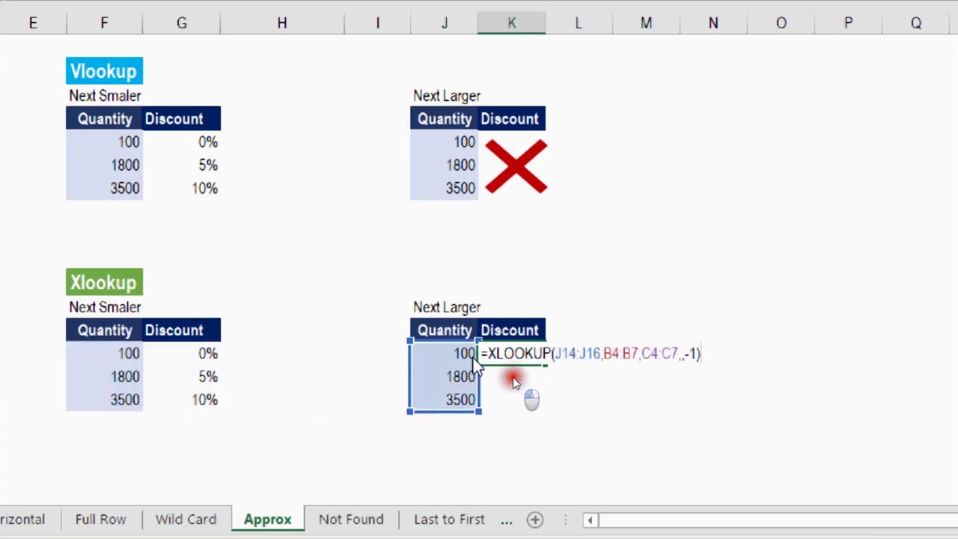
{"action": "key", "text": "Return"}
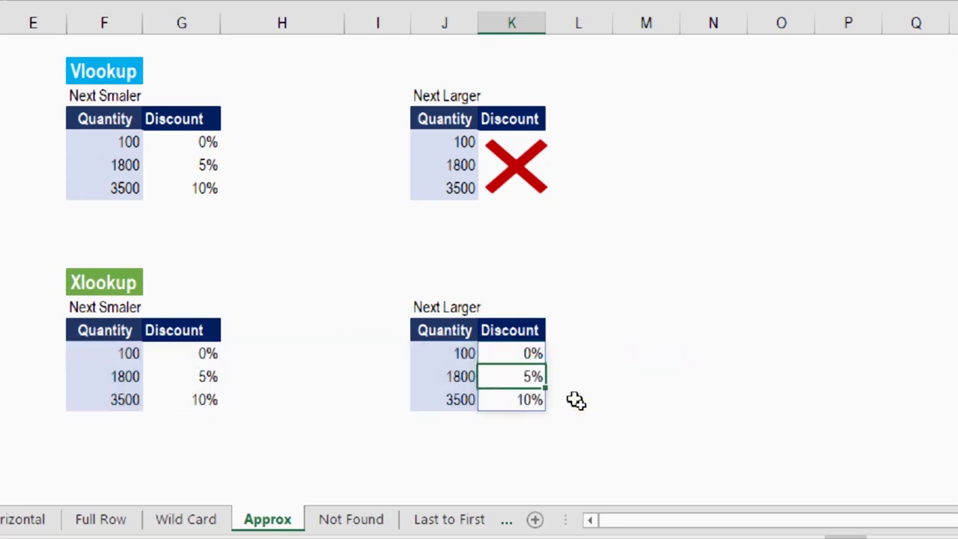
Change the match mode of the K14 XLOOKUP formula to 1, exact match or next larger item.
{"action": "double_click", "coordinate": [532, 354]}
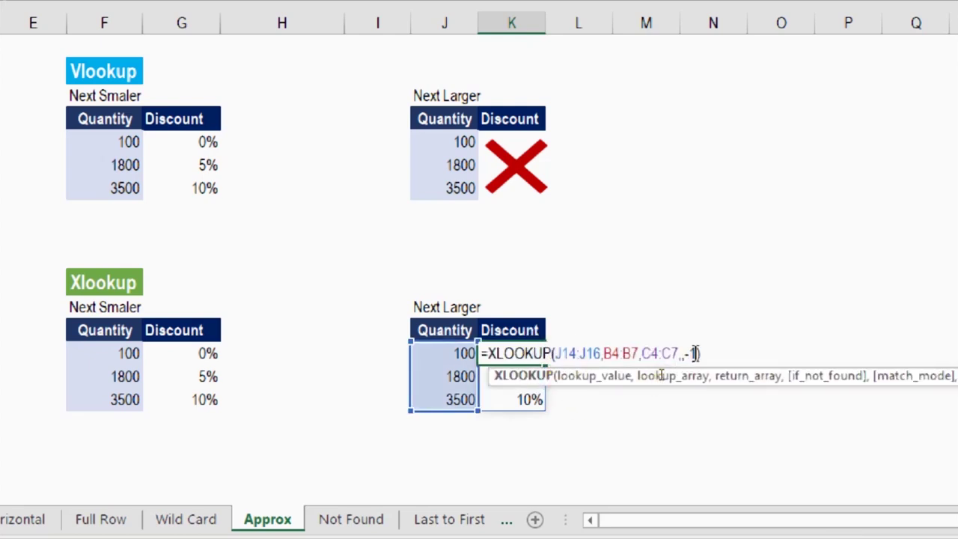
{"action": "left_click", "coordinate": [694, 352]}
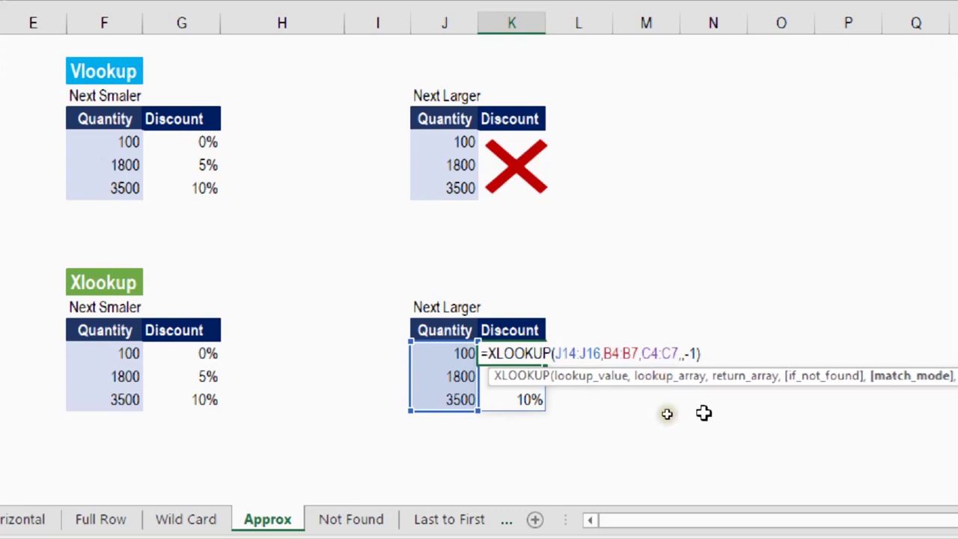
{"action": "key", "text": "BackSpace"}
{"action": "key", "text": "BackSpace"}
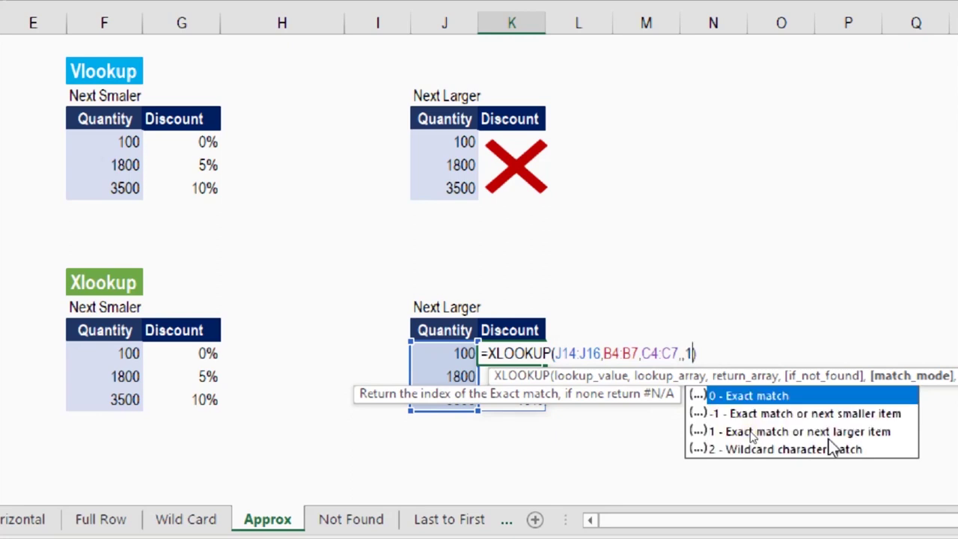
{"action": "key", "text": "Return"}
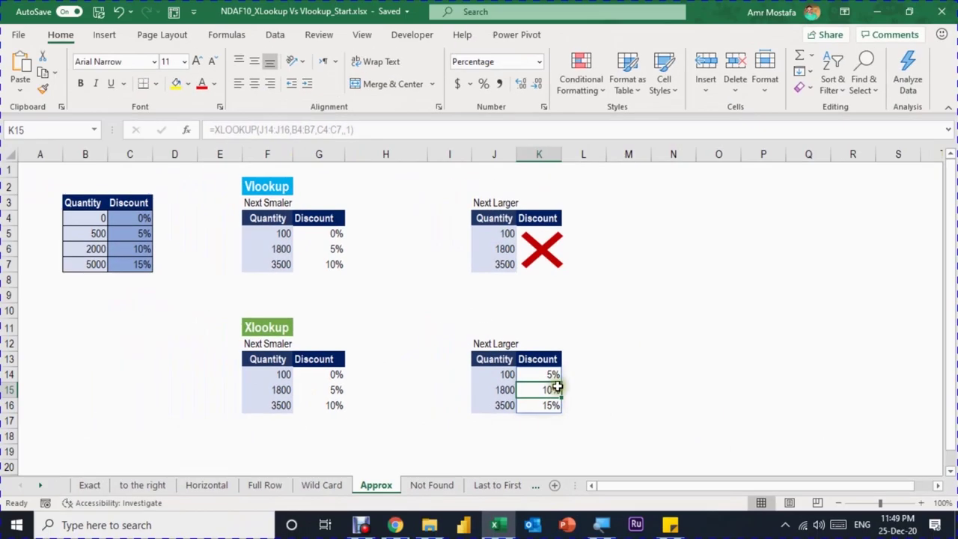
{"action": "left_click", "coordinate": [552, 321]}
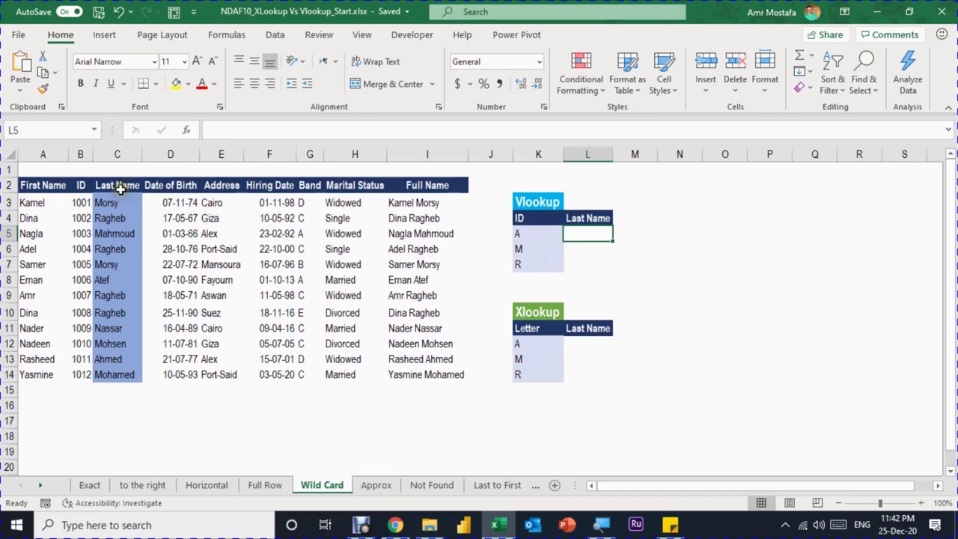
Start a VLOOKUP formula in L5 of the Wild Card sheet with the wildcard lookup value K5&"*".
{"action": "left_click", "coordinate": [528, 232]}
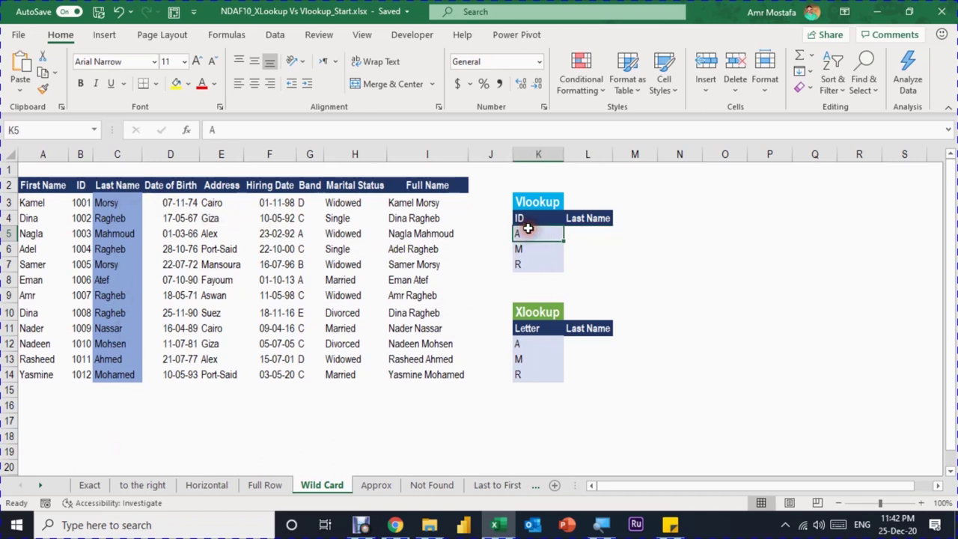
{"action": "left_click", "coordinate": [537, 250]}
{"action": "left_click", "coordinate": [538, 266]}
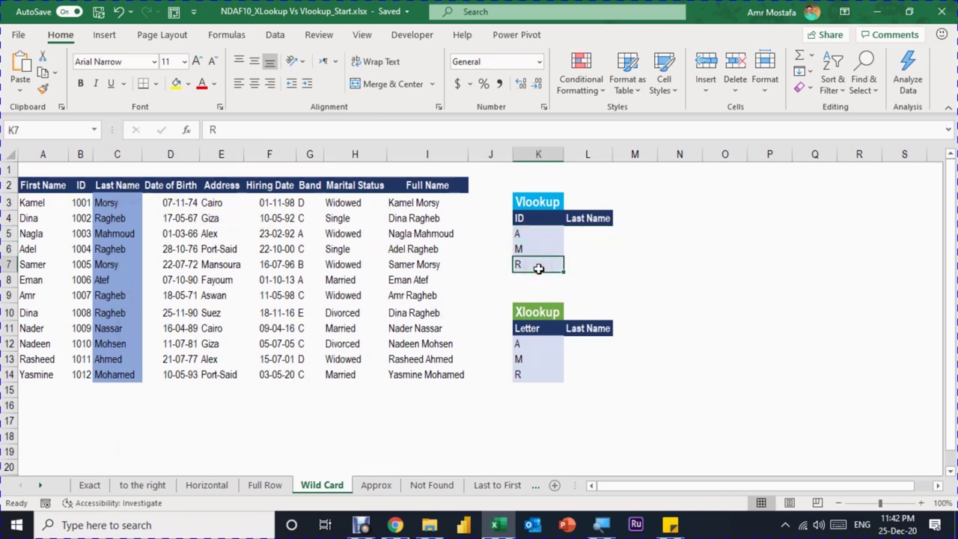
{"action": "left_click", "coordinate": [585, 232]}
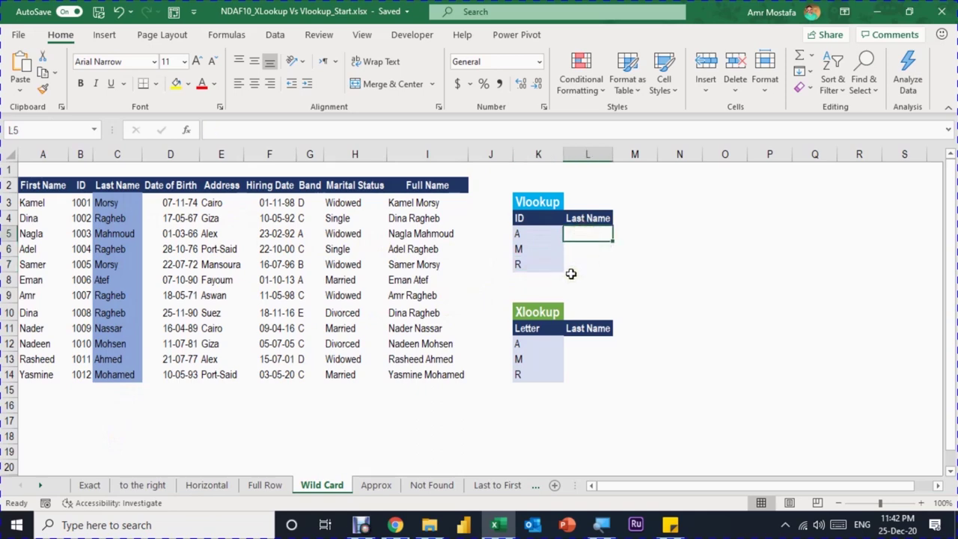
{"action": "type", "text": "=VL"}
{"action": "key", "text": "Tab"}
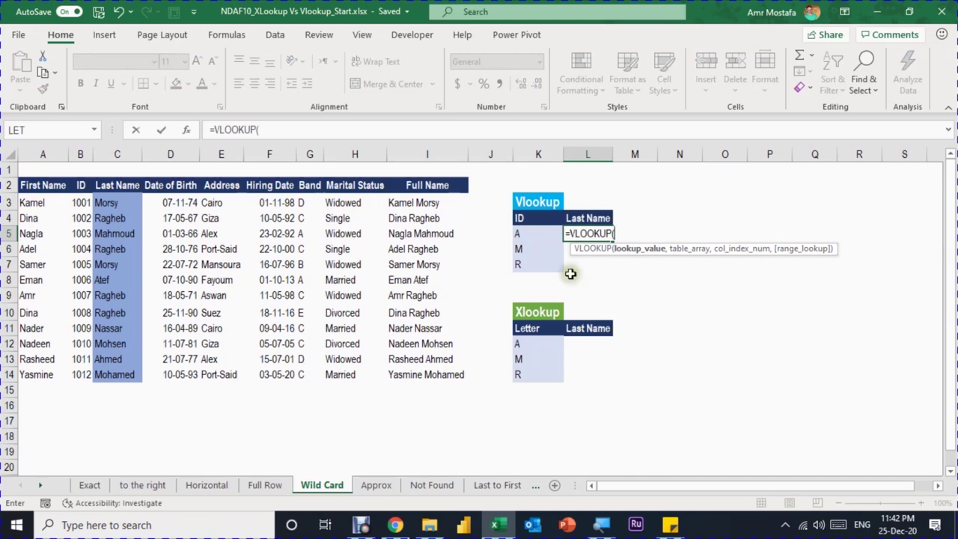
{"action": "left_click", "coordinate": [546, 237]}
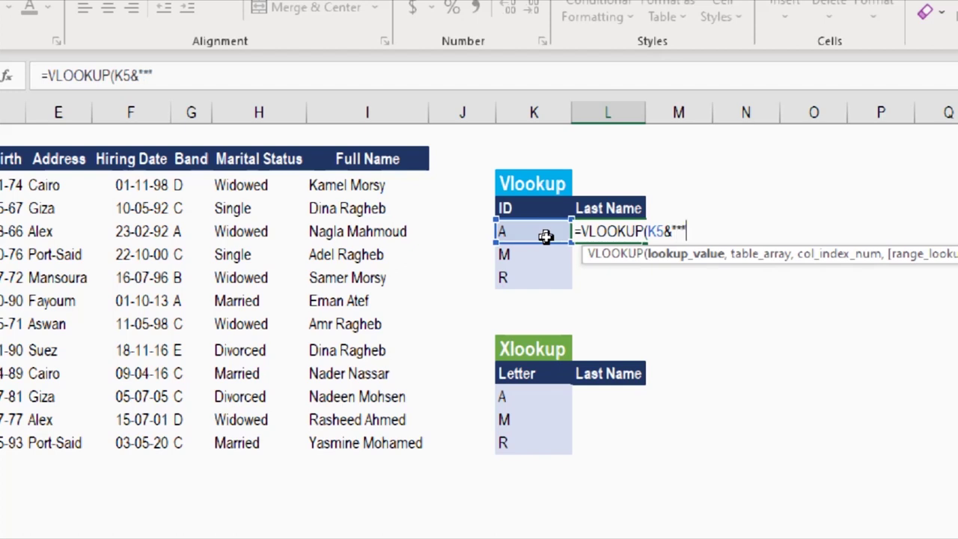
{"action": "type", "text": ","}
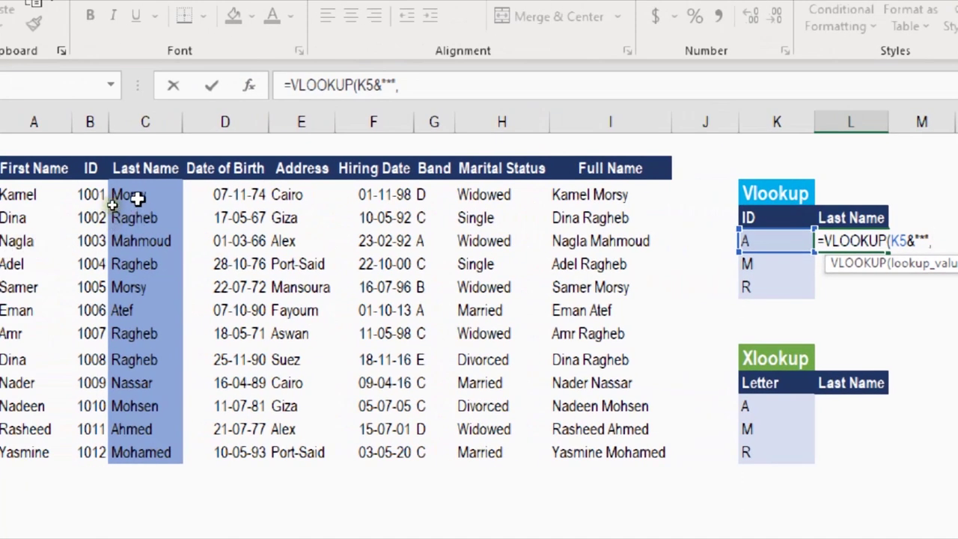
Finish the L5 VLOOKUP formula with table array C3:C14, column index 1 and FALSE for exact match.
{"action": "left_click", "coordinate": [141, 196]}
{"action": "left_click_drag", "start_coordinate": [140, 211], "coordinate": [131, 442]}
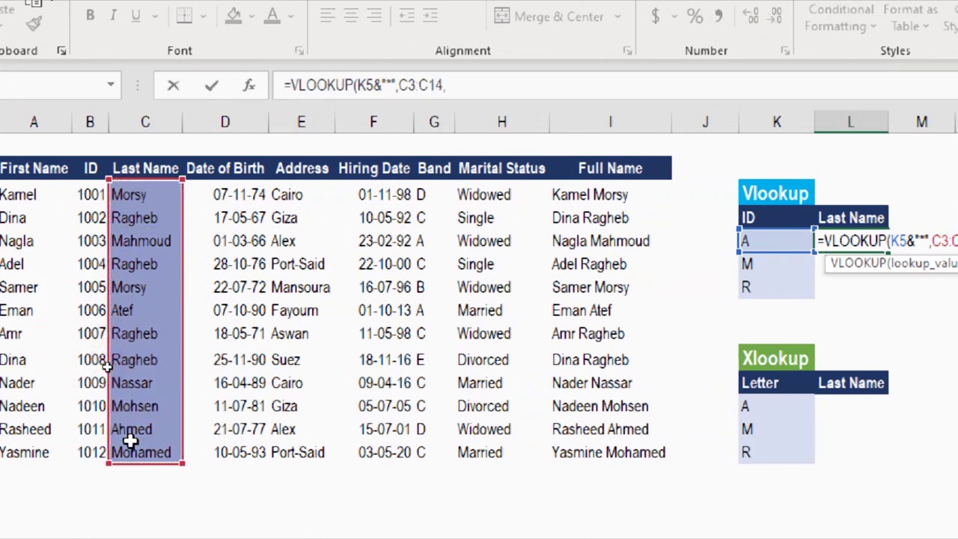
{"action": "type", "text": ",1,Fal"}
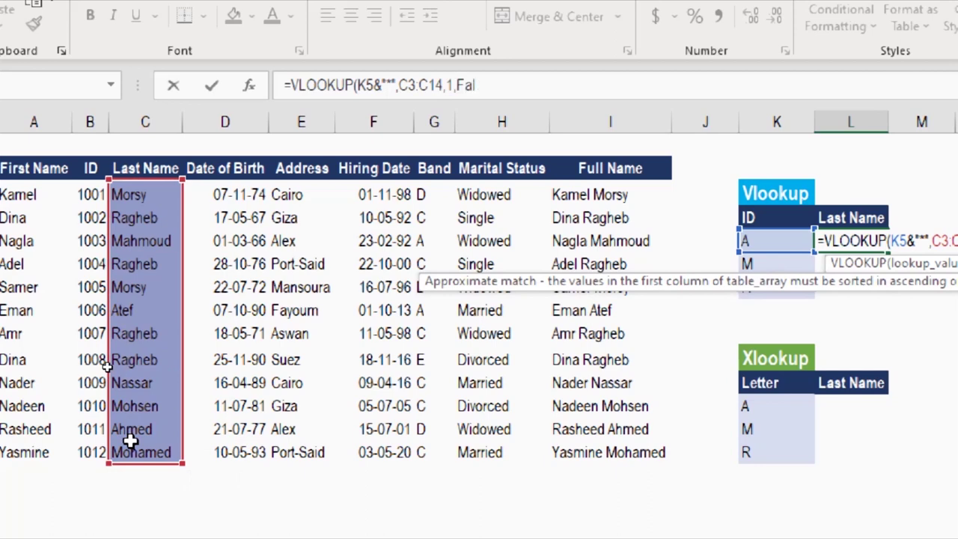
{"action": "type", "text": "se)"}
{"action": "key", "text": "Return"}
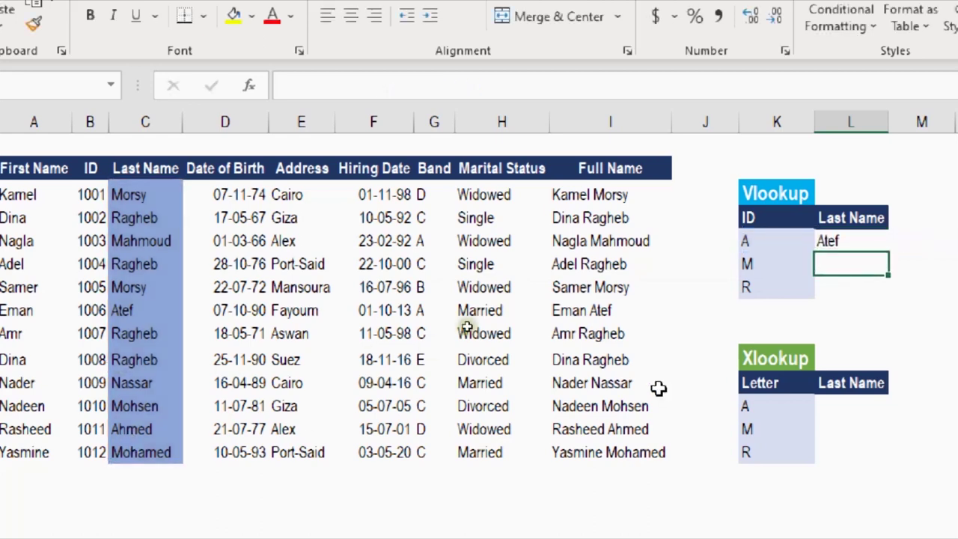
Extend the lookup value of the L5 VLOOKUP formula to K5:K7&"*" so it covers all three letters.
{"action": "double_click", "coordinate": [872, 237]}
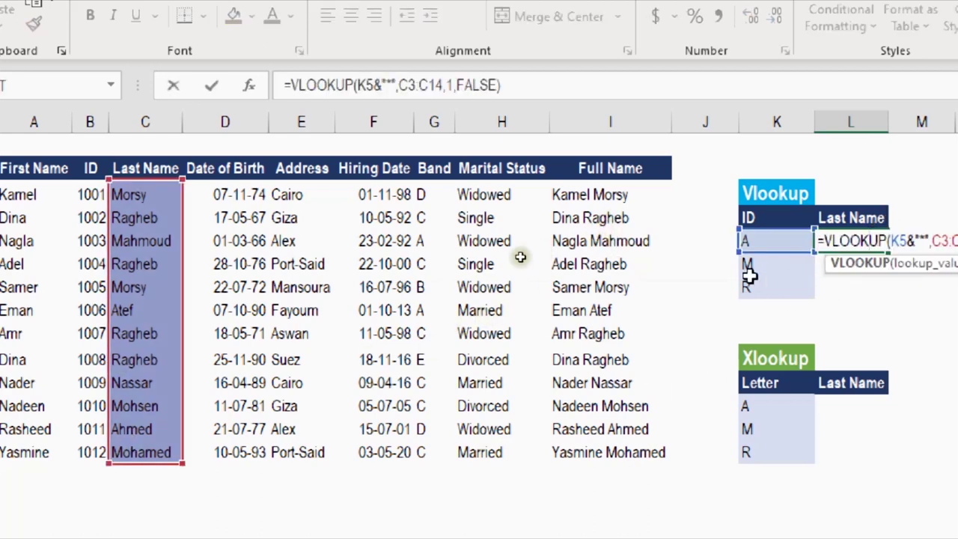
{"action": "left_click_drag", "start_coordinate": [745, 244], "coordinate": [756, 305]}
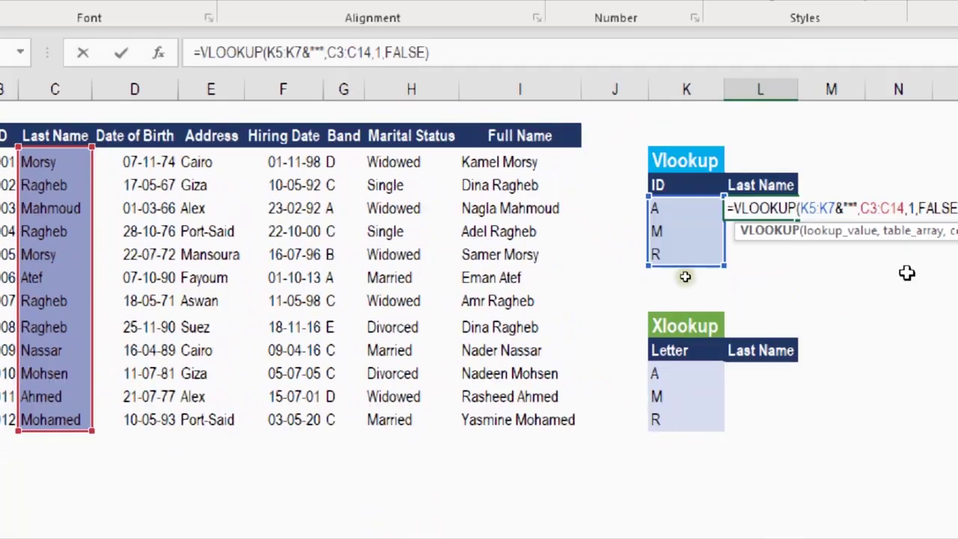
{"action": "left_click", "coordinate": [912, 271]}
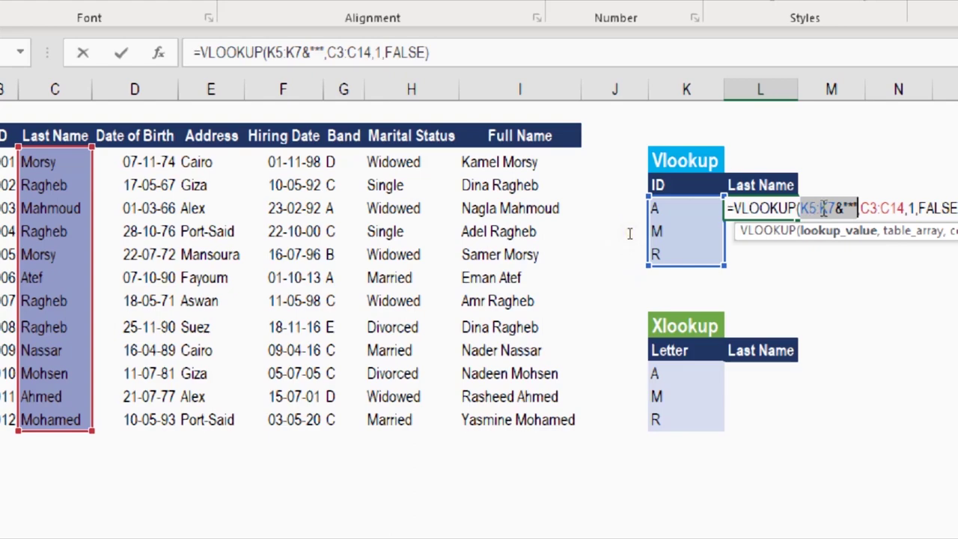
{"action": "key", "text": "Return"}
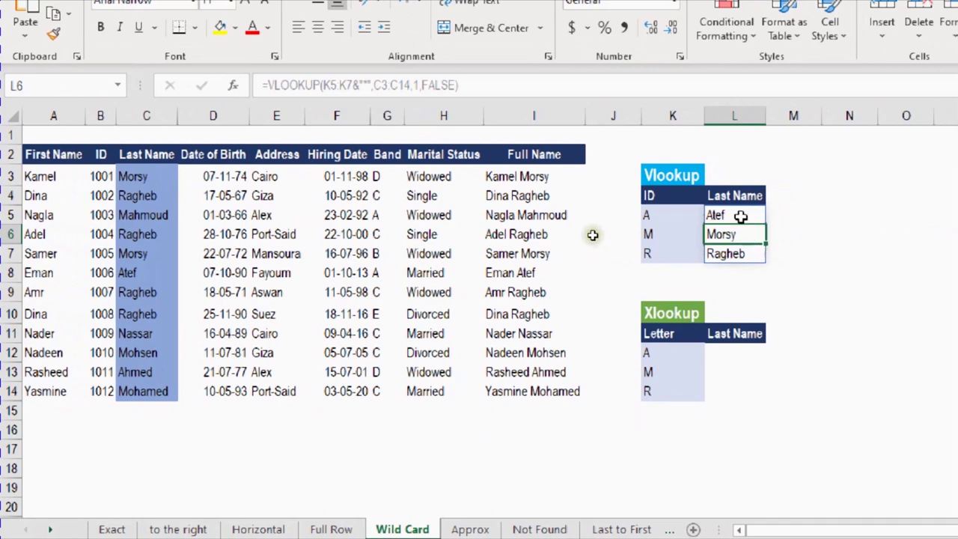
{"action": "left_click", "coordinate": [740, 216]}
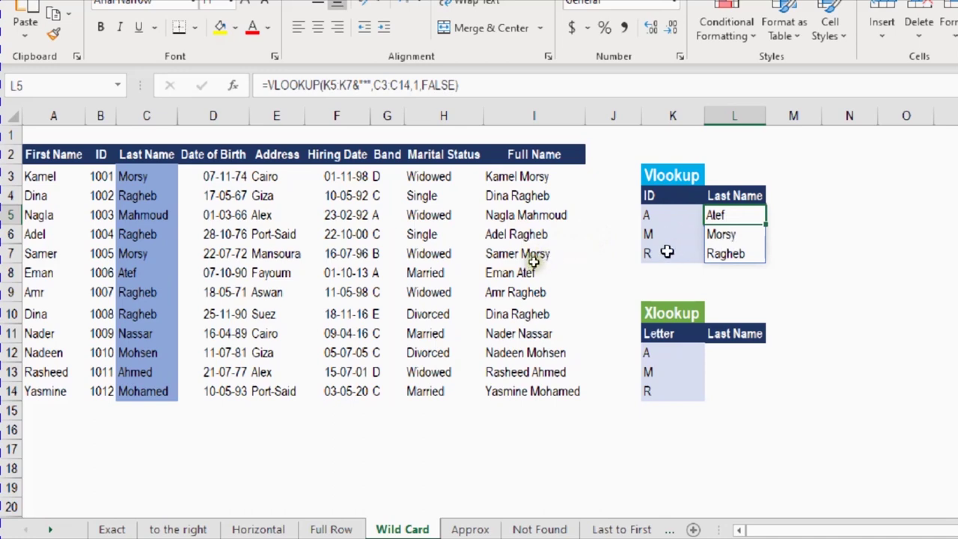
Start an XLOOKUP formula in L12 of the Wild Card sheet with the wildcard lookup value K12:K14&"*".
{"action": "left_click", "coordinate": [727, 356]}
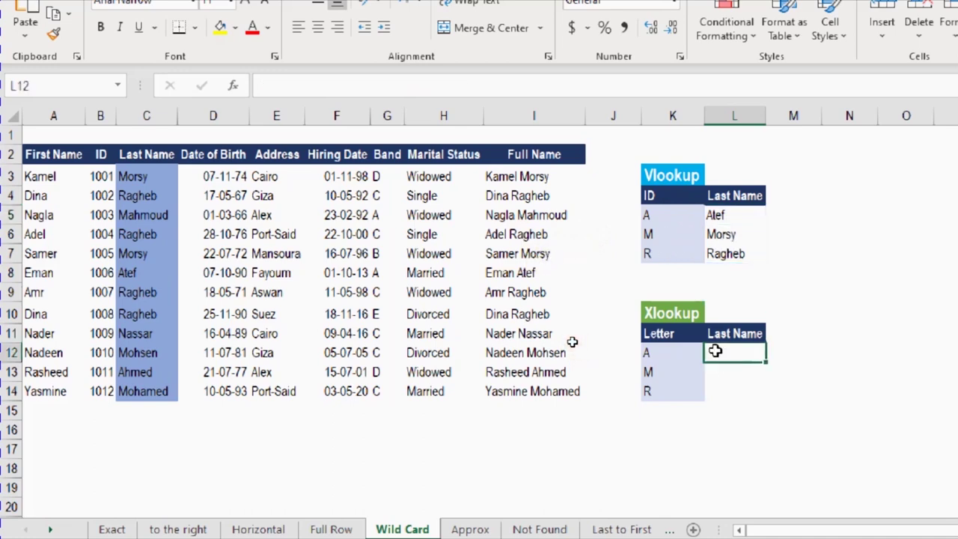
{"action": "type", "text": "=XL"}
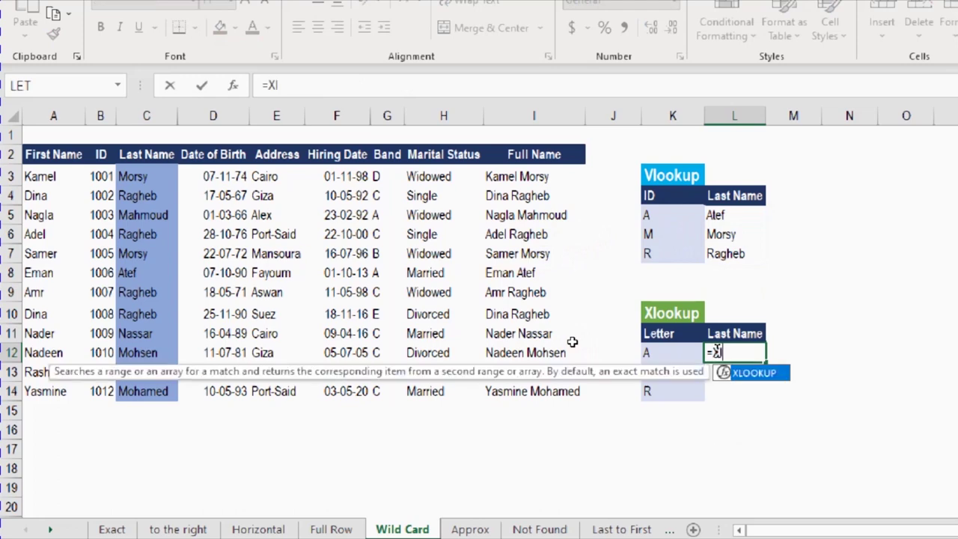
{"action": "key", "text": "Tab"}
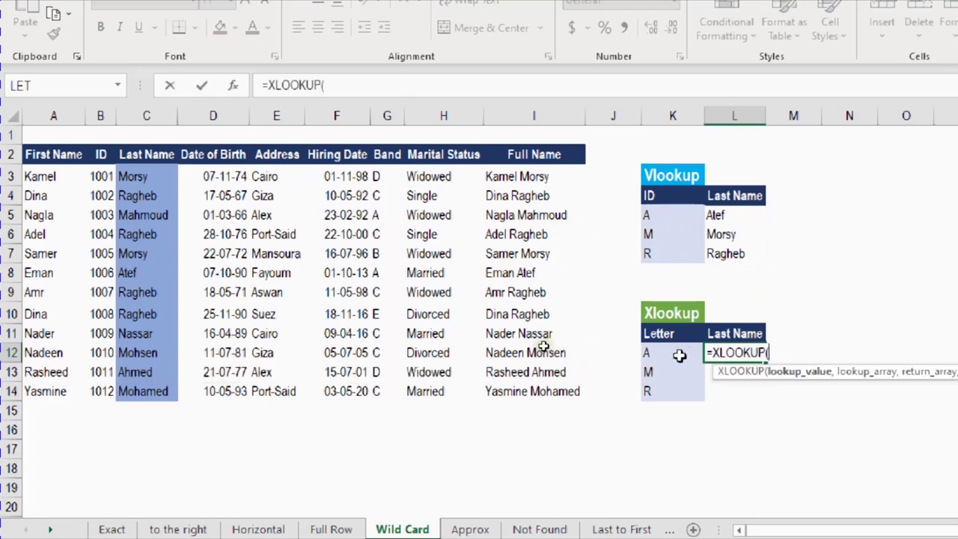
{"action": "left_click_drag", "start_coordinate": [673, 355], "coordinate": [680, 395]}
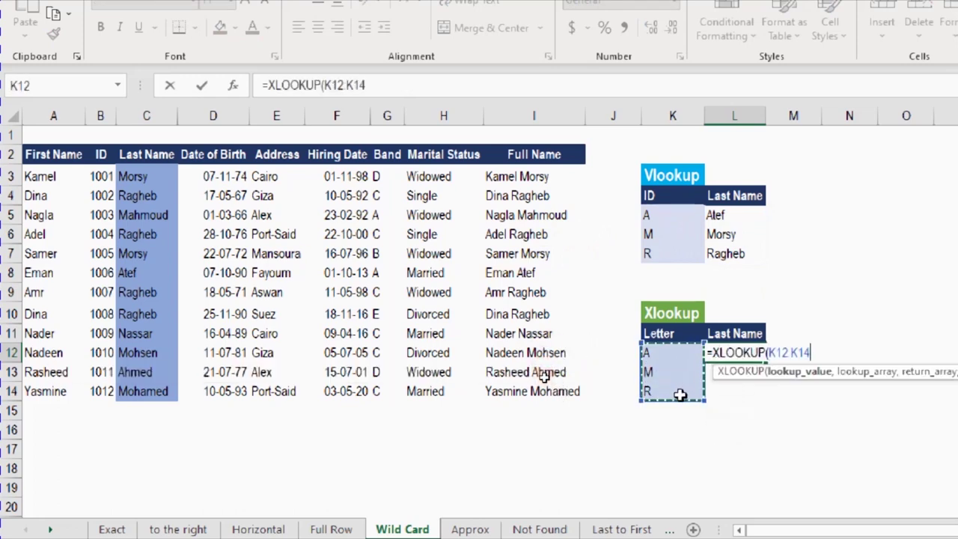
{"action": "type", "text": "&"}
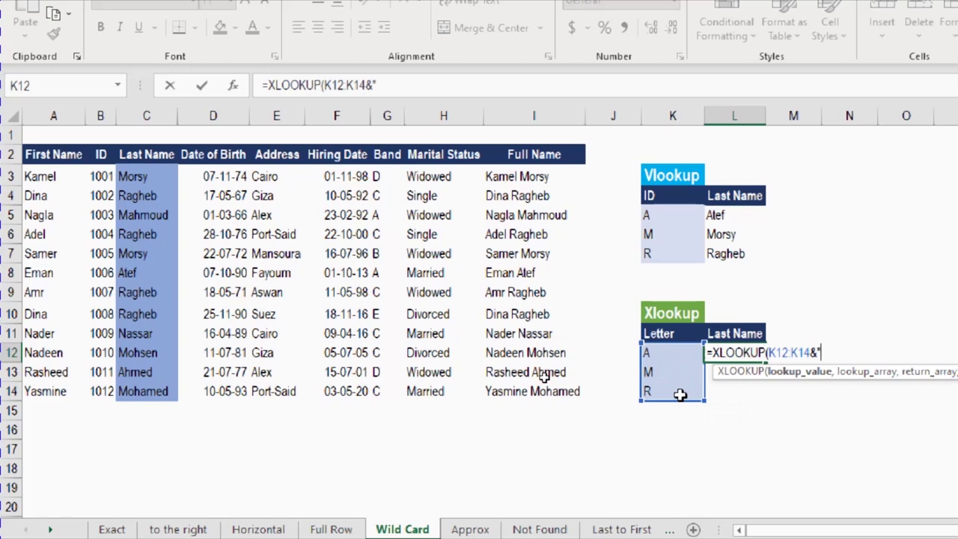
{"action": "type", "text": "\"\","}
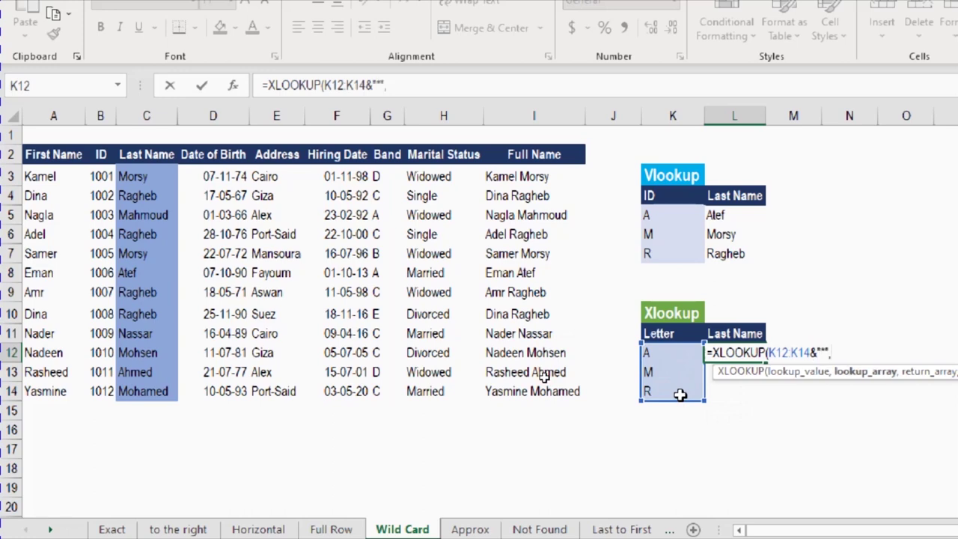
Add C3:C14 as both the lookup array and the return array of the L12 XLOOKUP formula.
{"action": "left_click_drag", "start_coordinate": [146, 177], "coordinate": [152, 380]}
{"action": "type", "text": ","}
{"action": "left_click_drag", "start_coordinate": [133, 177], "coordinate": [146, 381]}
{"action": "type", "text": ","}
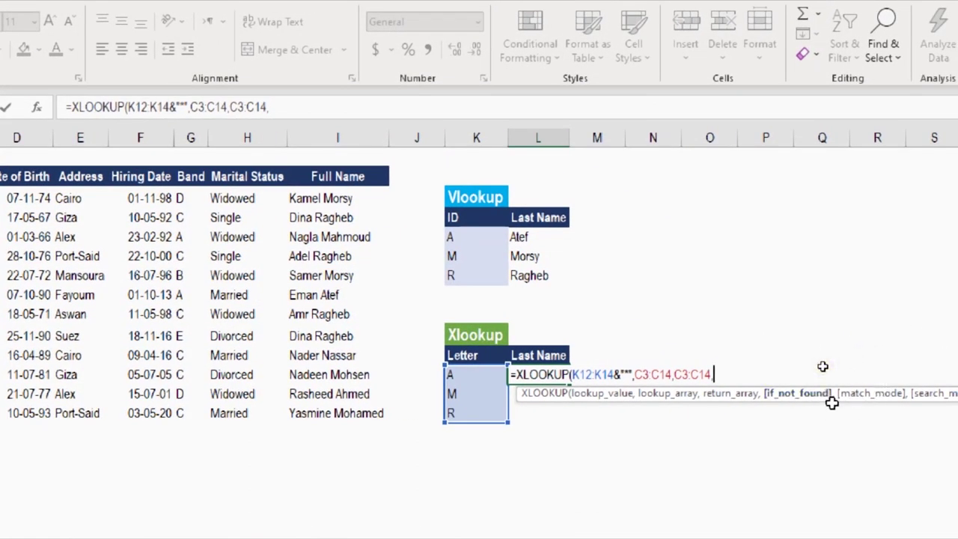
Leave the if-not-found argument empty and finish the L12 XLOOKUP formula with match mode 2, wildcard character match.
{"action": "type", "text": ","}
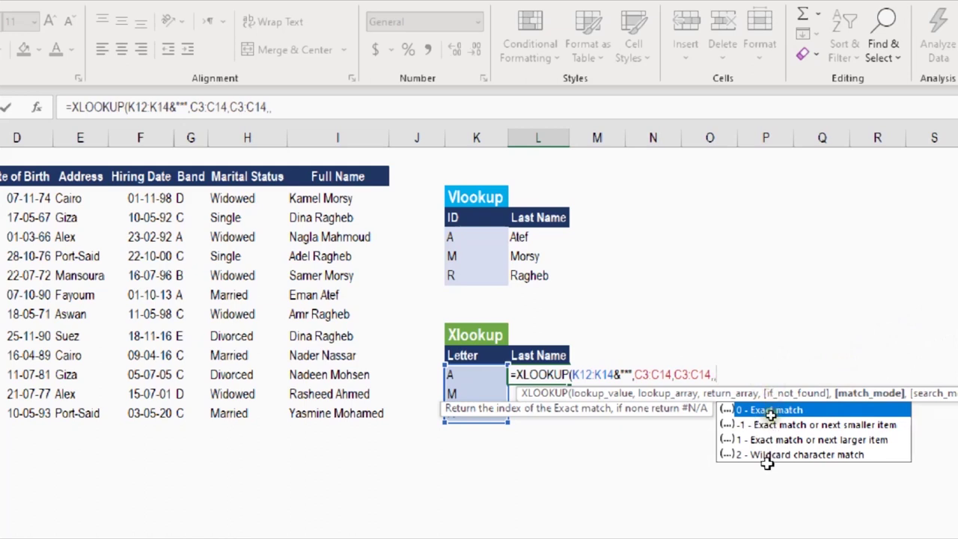
{"action": "type", "text": "2"}
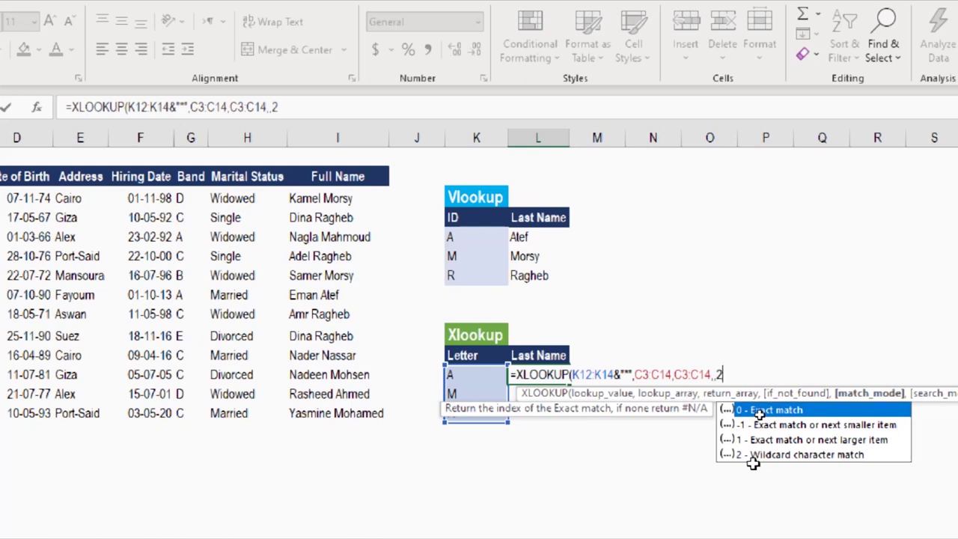
{"action": "type", "text": ")"}
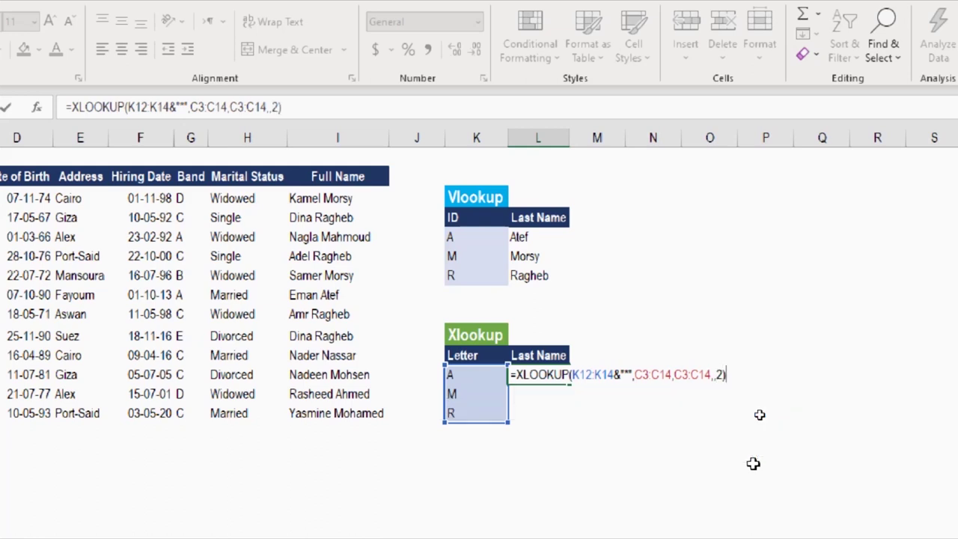
{"action": "key", "text": "Return"}
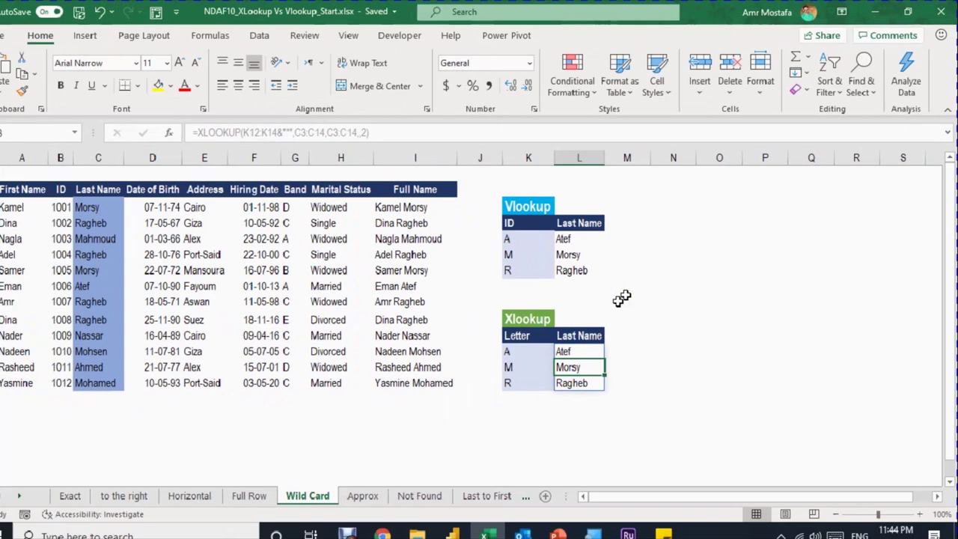
{"action": "left_click", "coordinate": [622, 299]}
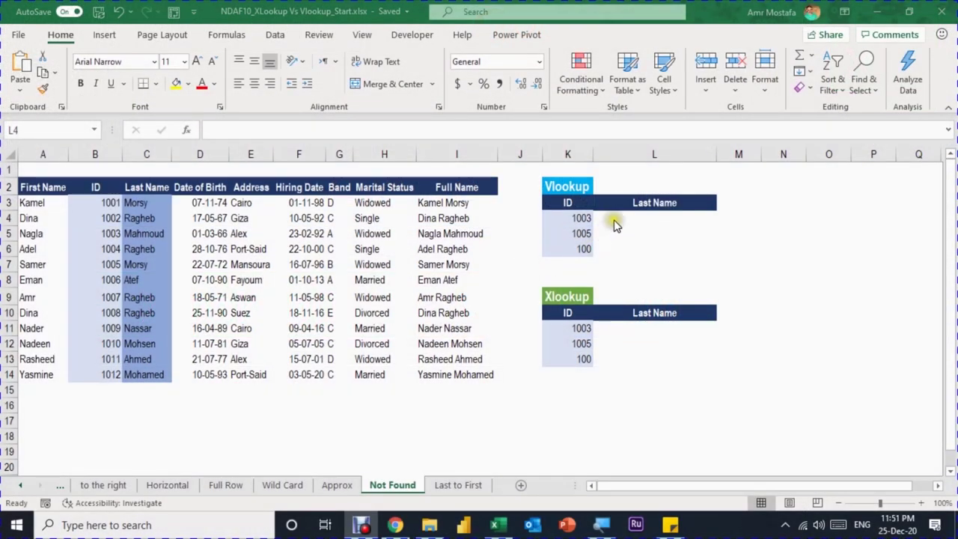
Enter =VLOOKUP(K4:K6,$B$3:$C$14,2,FALSE) in L4 of the Not Found sheet and check the result for ID 100.
{"action": "left_click", "coordinate": [614, 225]}
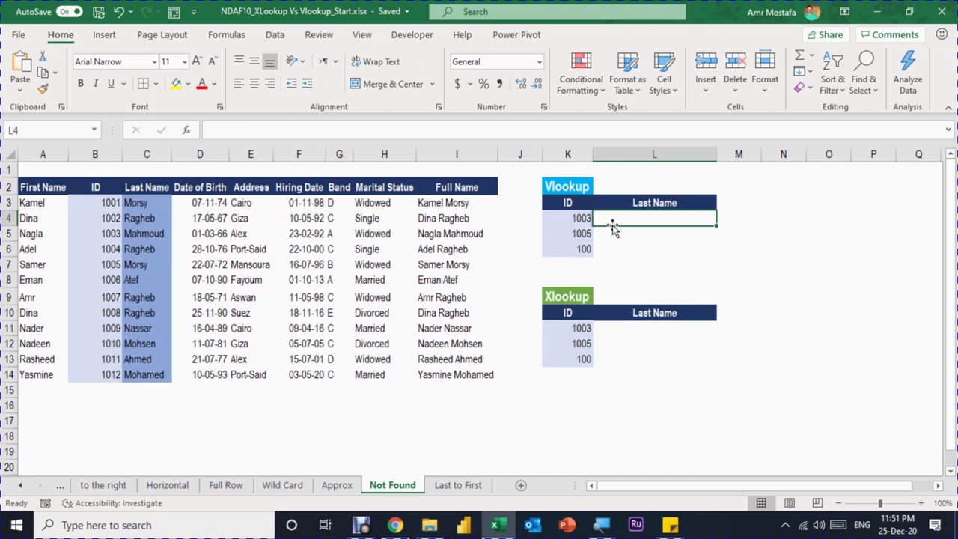
{"action": "left_click", "coordinate": [283, 131]}
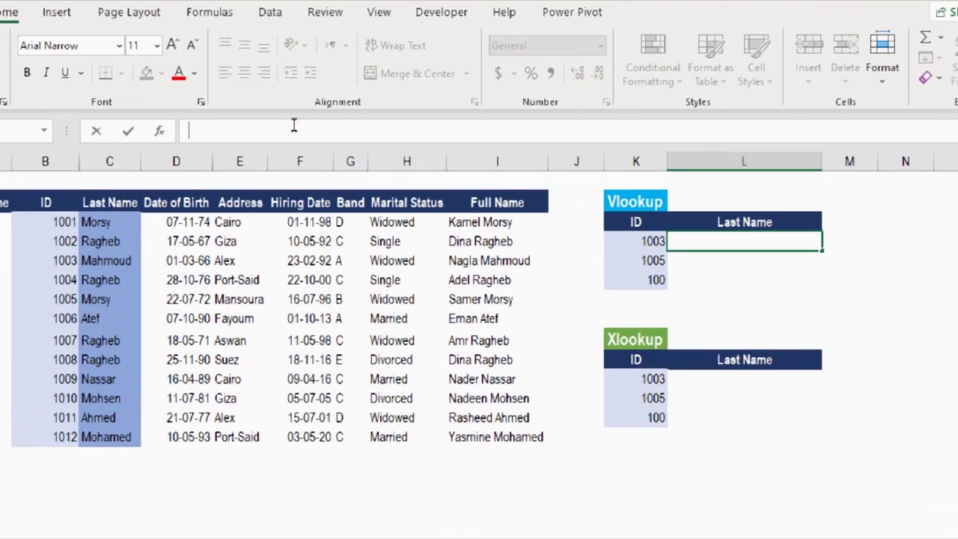
{"action": "type", "text": "=VLOOKUP(K4:K6,$B$3:$C$14,2,FALSE)"}
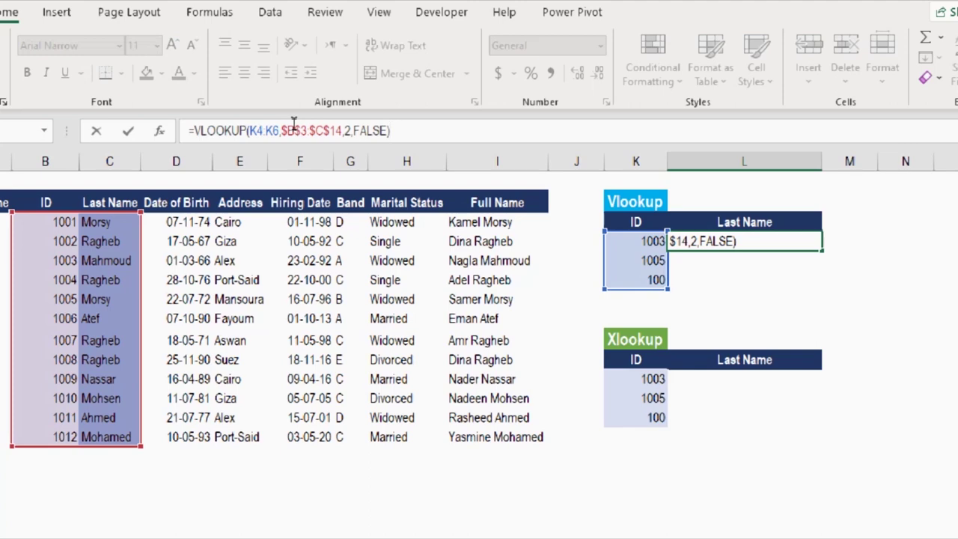
{"action": "key", "text": "Return"}
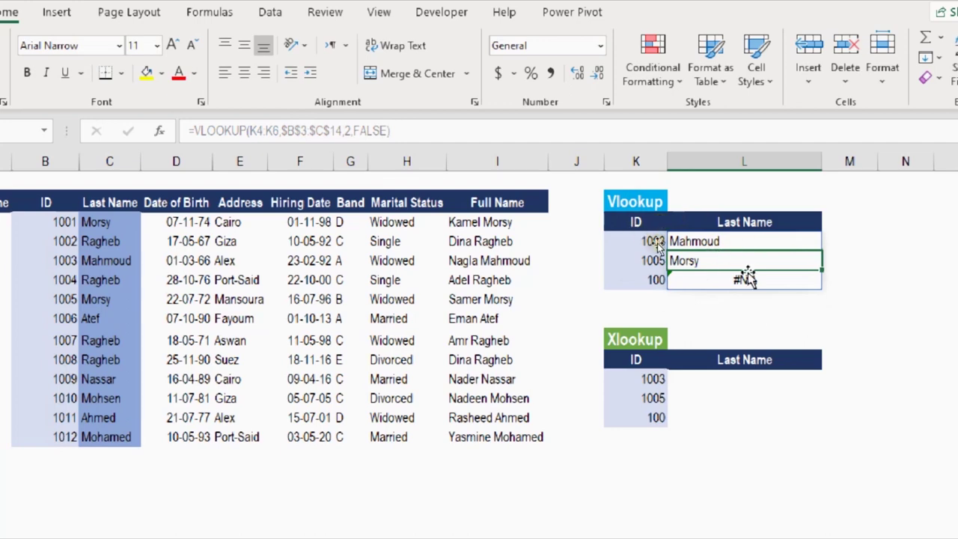
{"action": "left_click", "coordinate": [615, 279]}
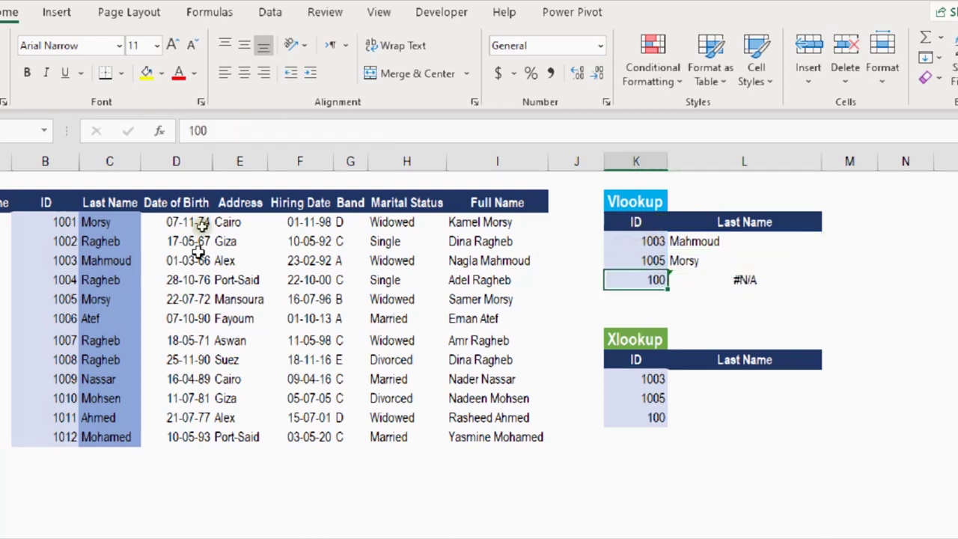
{"action": "left_click", "coordinate": [763, 279]}
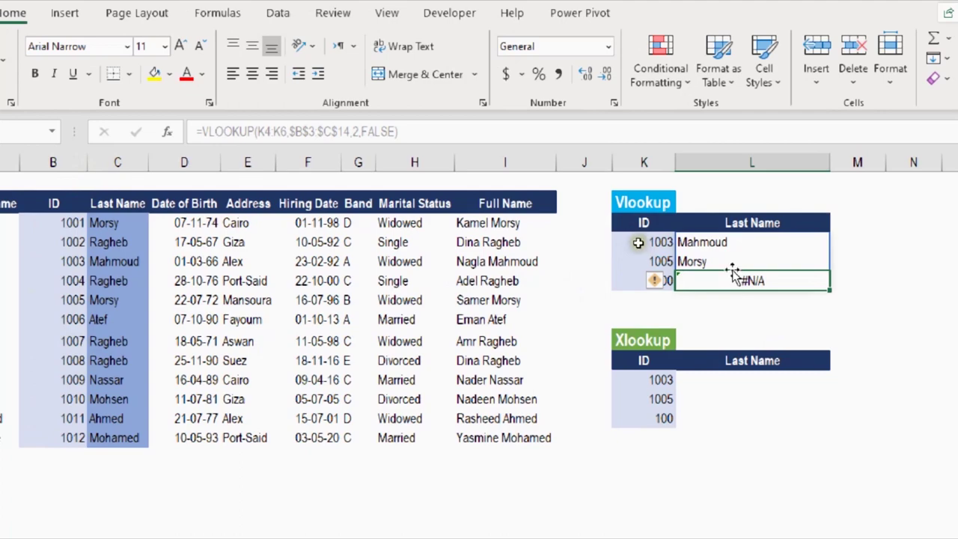
Start wrapping the L4 VLOOKUP formula in an IFNA function, with the VLOOKUP as its value argument.
{"action": "left_click", "coordinate": [724, 246]}
{"action": "left_click", "coordinate": [412, 130]}
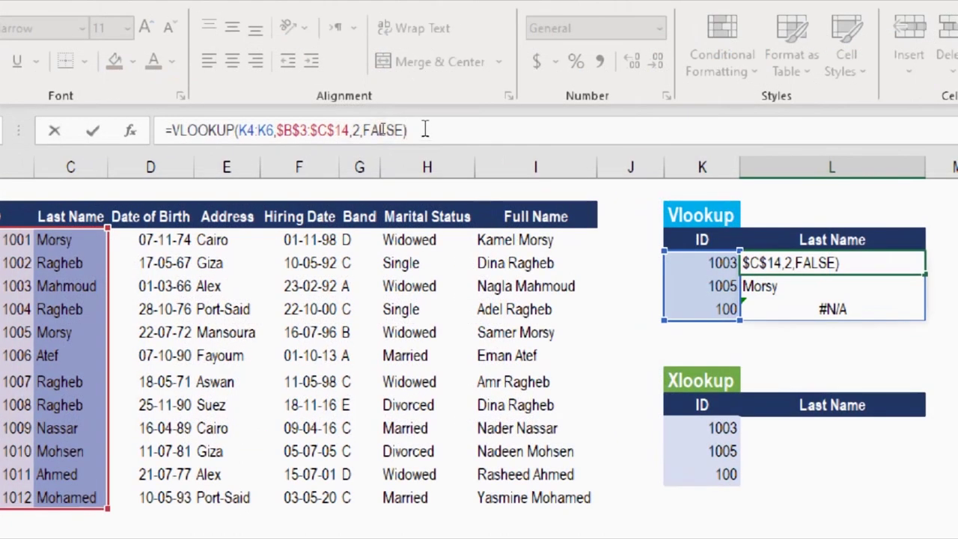
{"action": "left_click", "coordinate": [169, 133]}
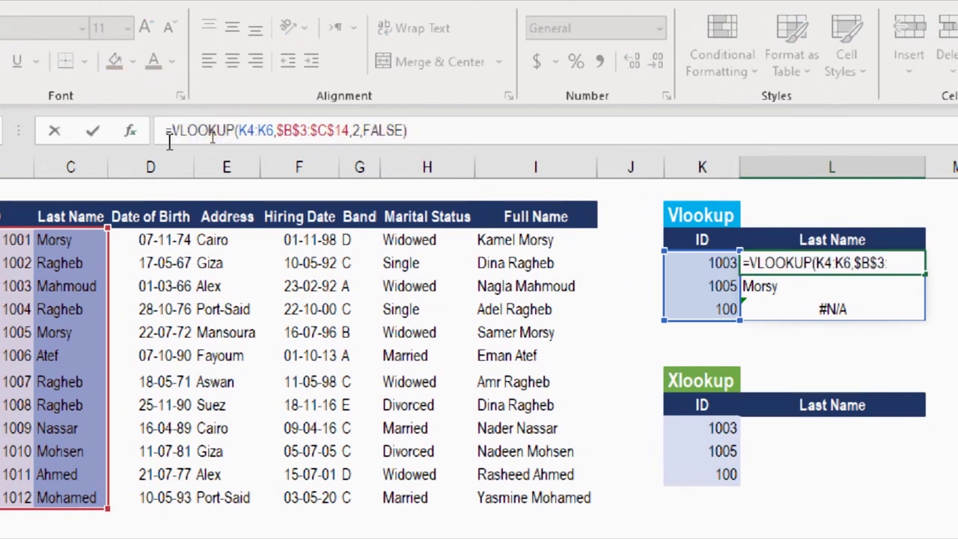
{"action": "type", "text": "IFNA"}
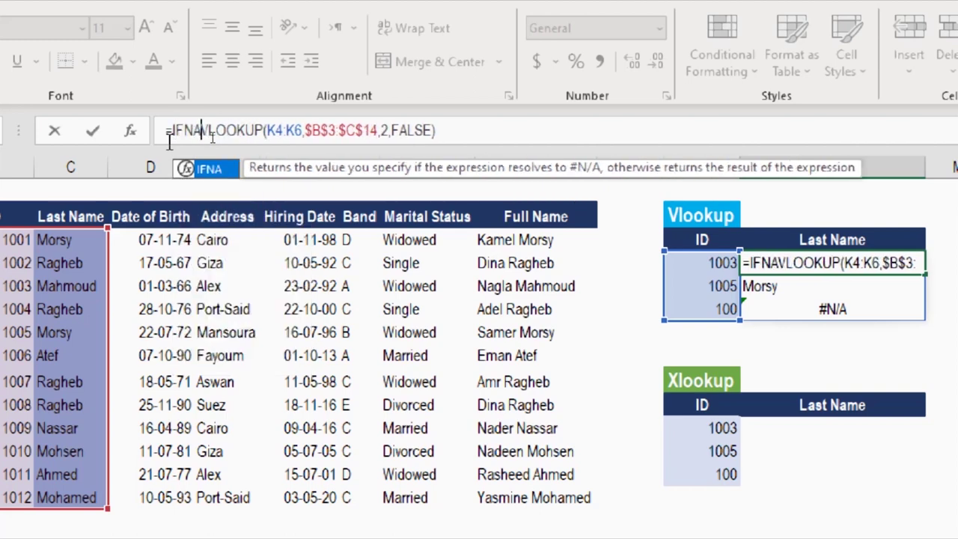
{"action": "type", "text": "("}
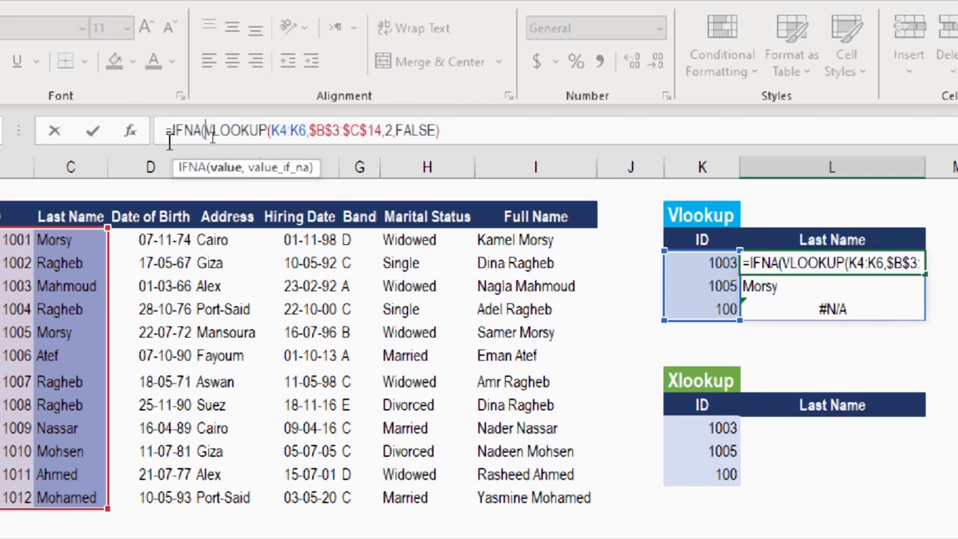
{"action": "left_click", "coordinate": [228, 167]}
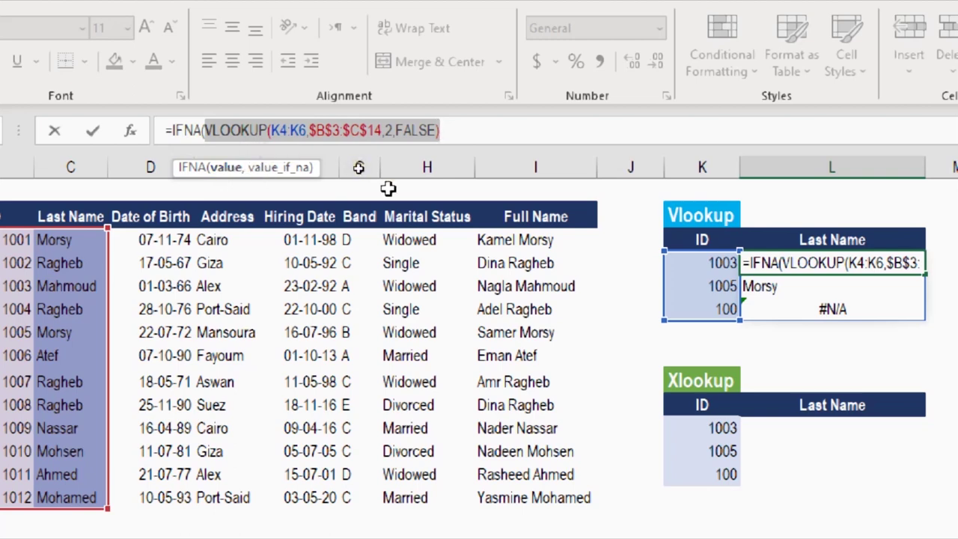
Complete the L4 IFNA formula with "Not Found" as the value for missing matches and check the results.
{"action": "key", "text": "End"}
{"action": "type", "text": ","}
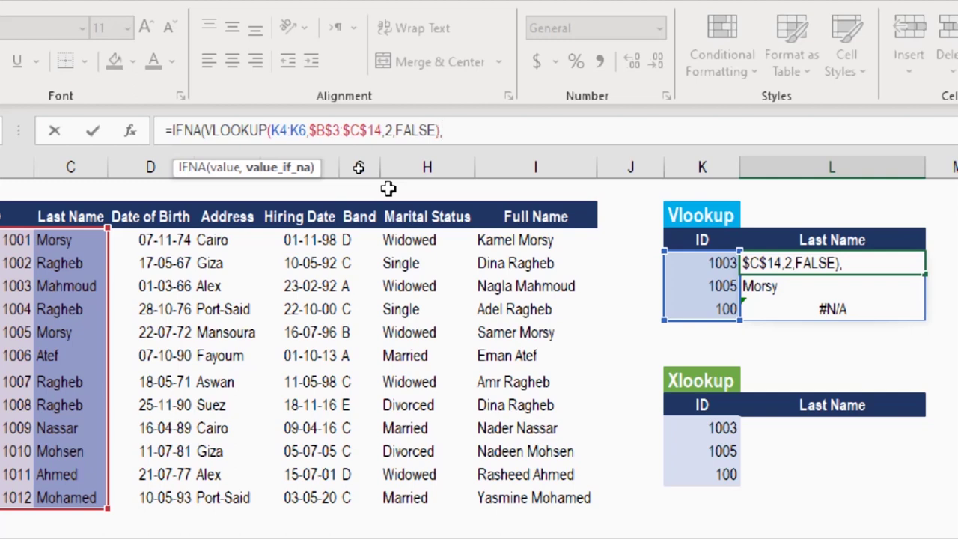
{"action": "type", "text": "\"Not Found\""}
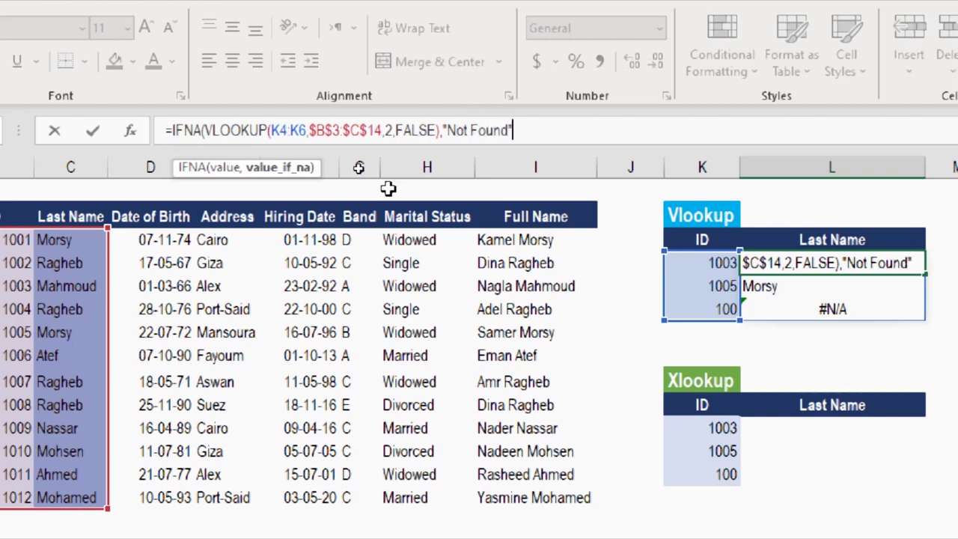
{"action": "type", "text": ")"}
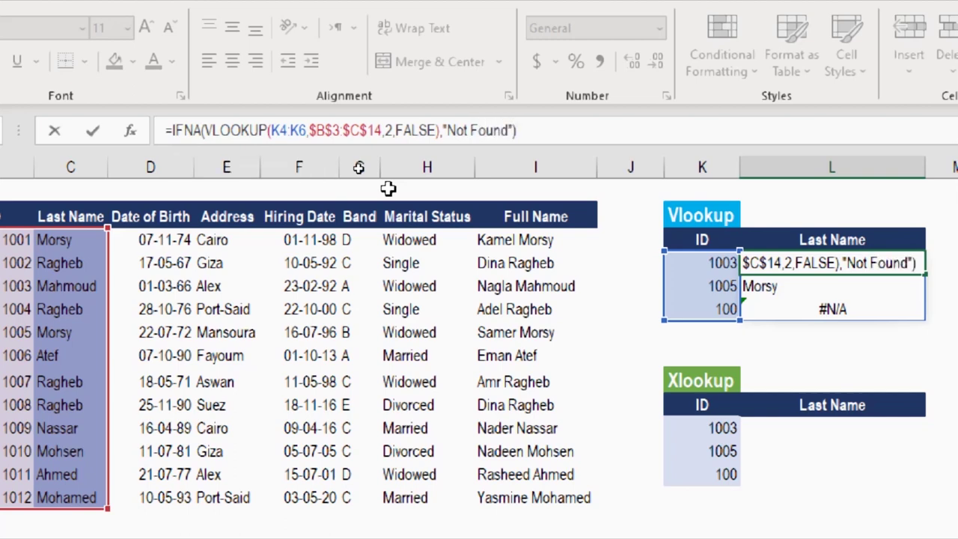
{"action": "key", "text": "Return"}
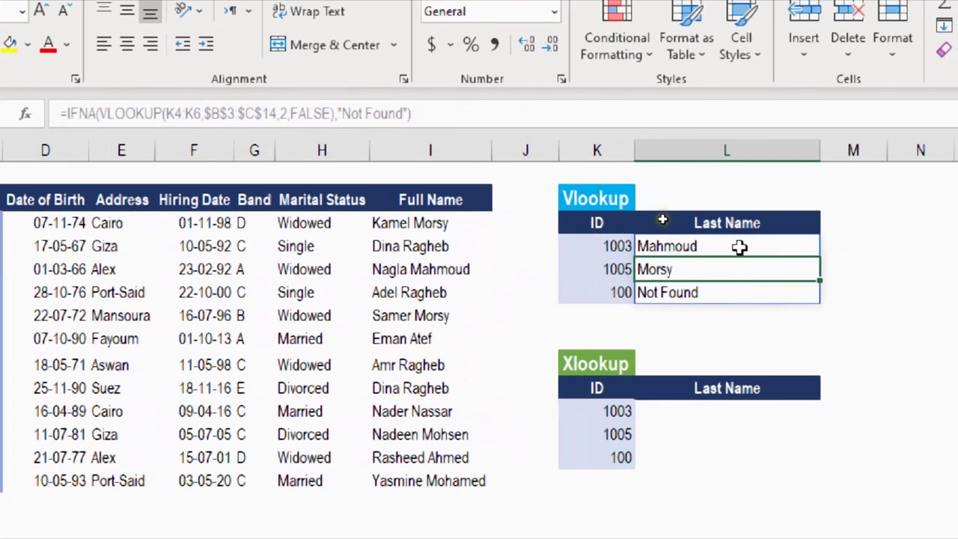
{"action": "left_click", "coordinate": [843, 263]}
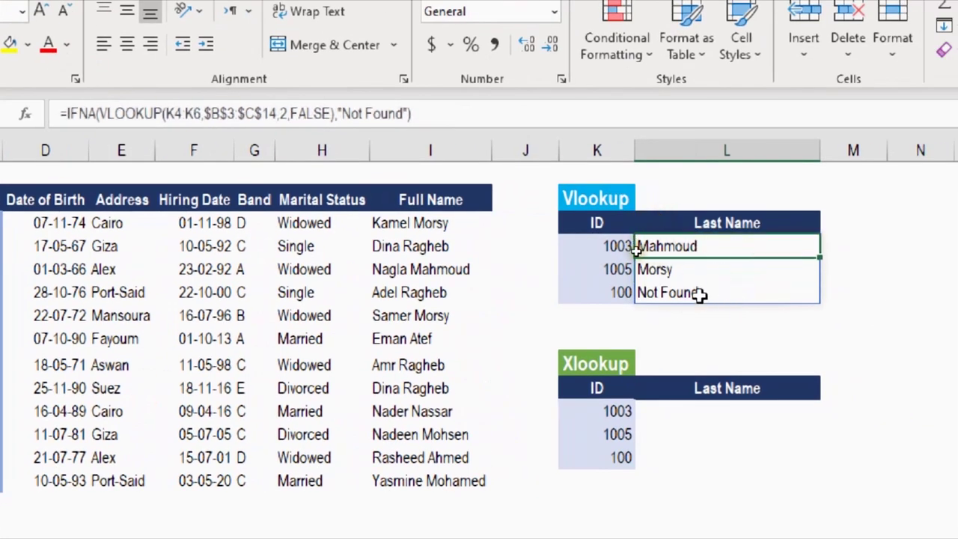
{"action": "left_click", "coordinate": [722, 298]}
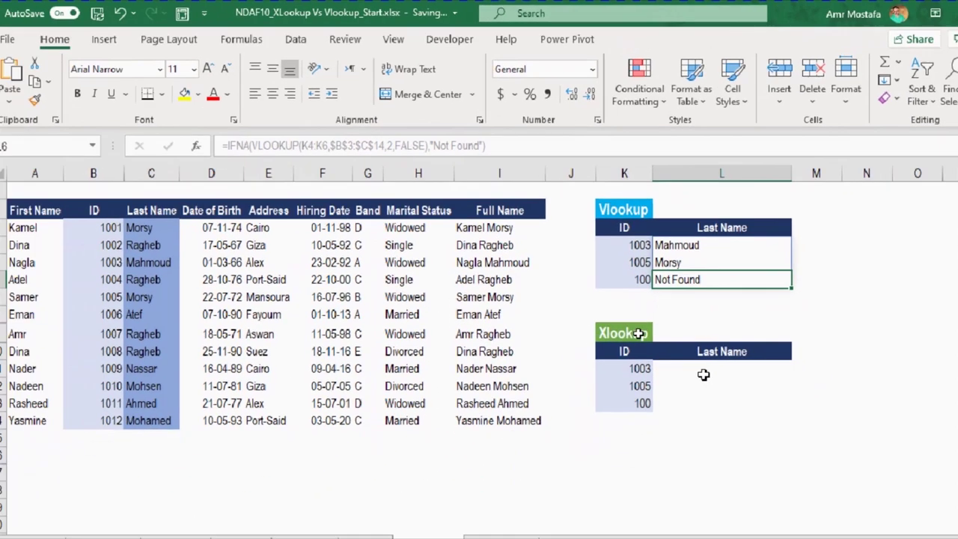
Enter =XLOOKUP(K11:K13,B3:B14,C3:C14) in L11 of the Not Found sheet.
{"action": "left_click", "coordinate": [677, 409]}
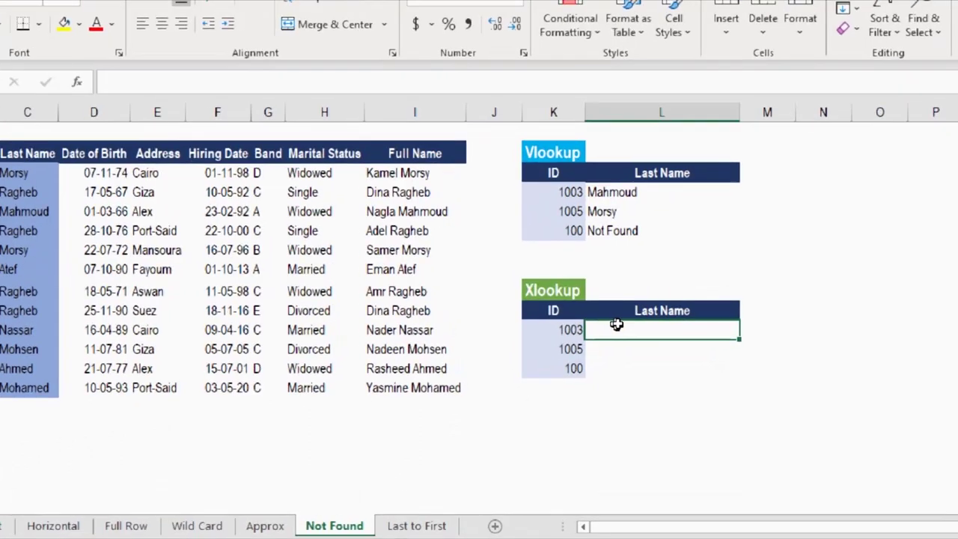
{"action": "double_click", "coordinate": [615, 325]}
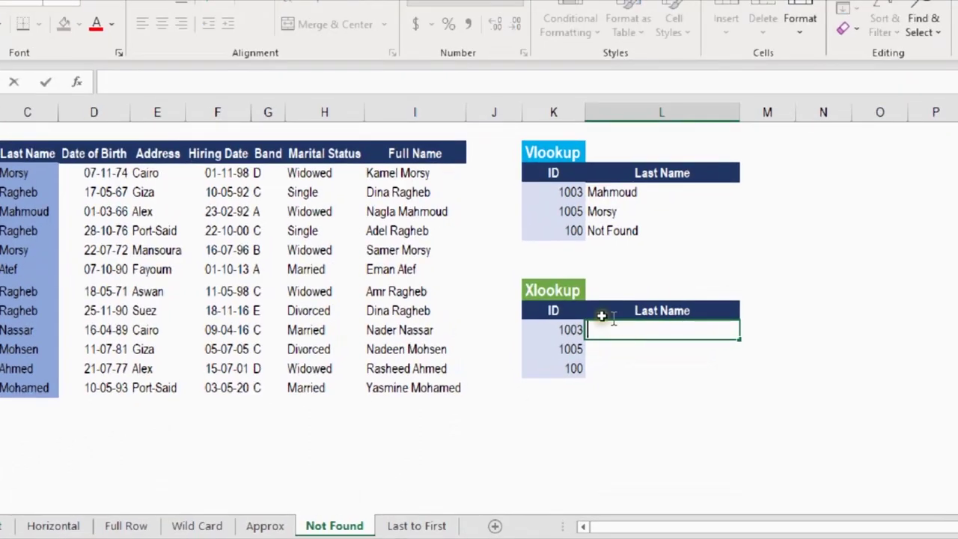
{"action": "type", "text": "=XLOOKUP(K11:K13,B3:B14,C3:C14)"}
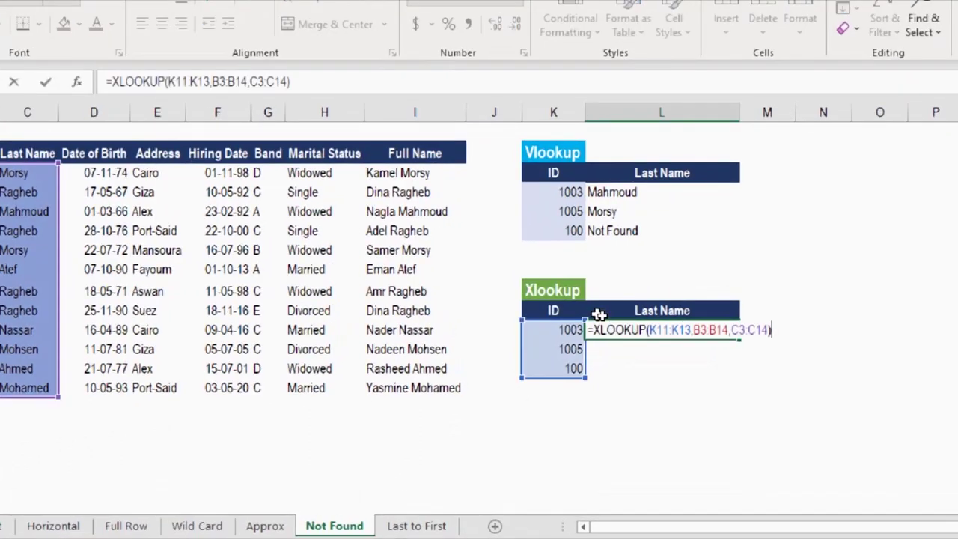
{"action": "key", "text": "Return"}
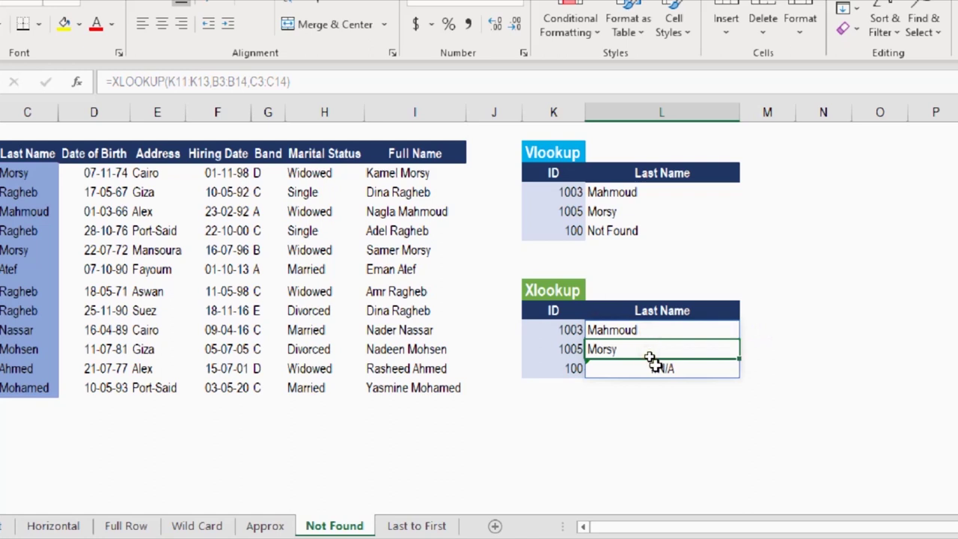
Add "Not Found" as the if_not_found argument of the XLOOKUP formula in L11.
{"action": "left_click", "coordinate": [637, 329]}
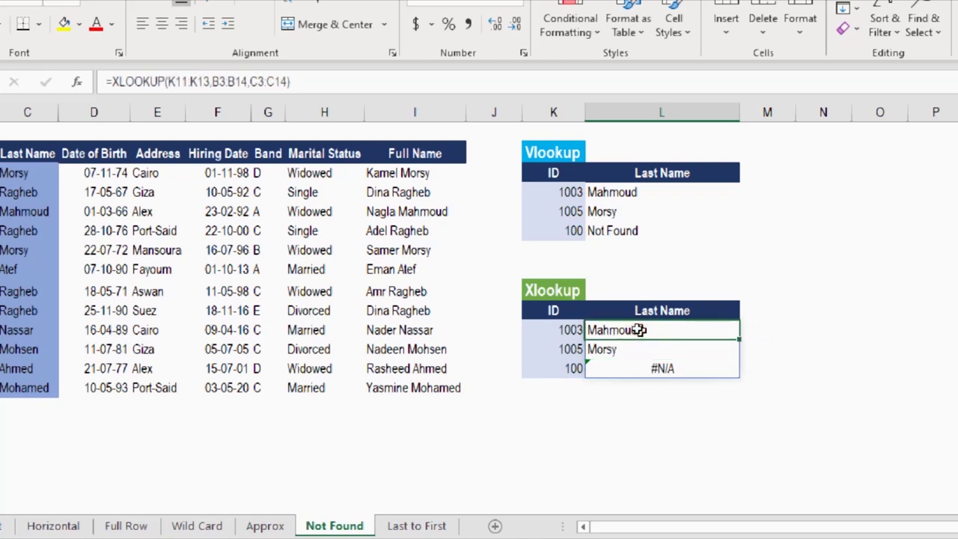
{"action": "double_click", "coordinate": [637, 329]}
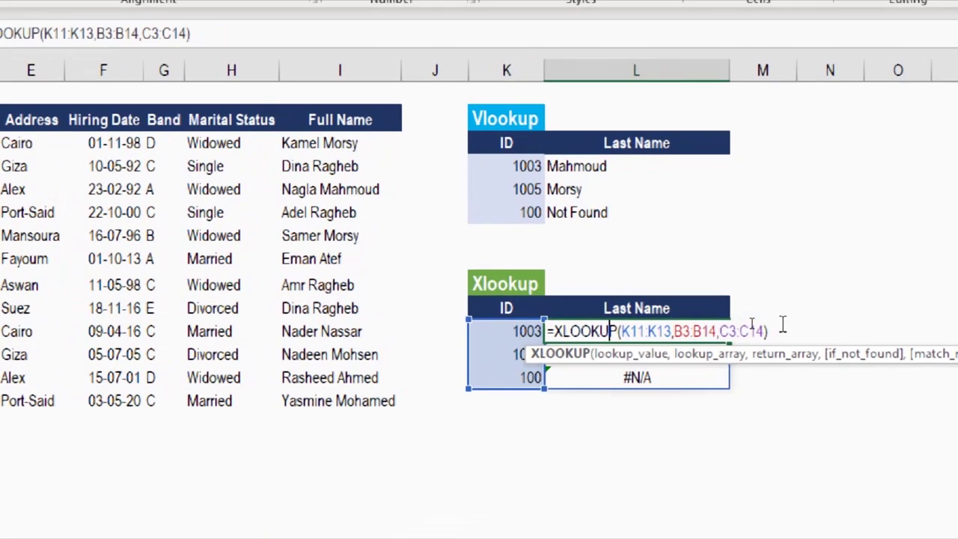
{"action": "left_click", "coordinate": [767, 330]}
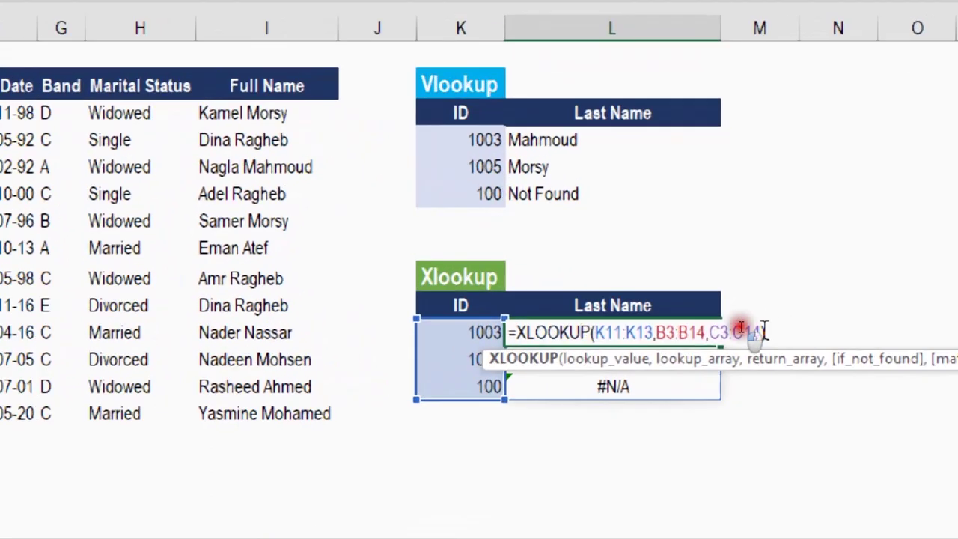
{"action": "type", "text": ","}
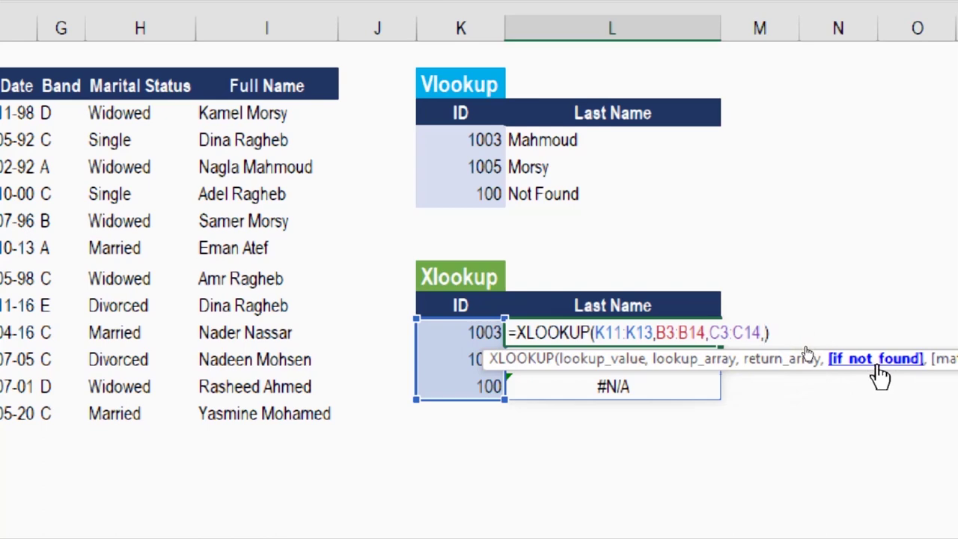
{"action": "type", "text": "\"Not Found\""}
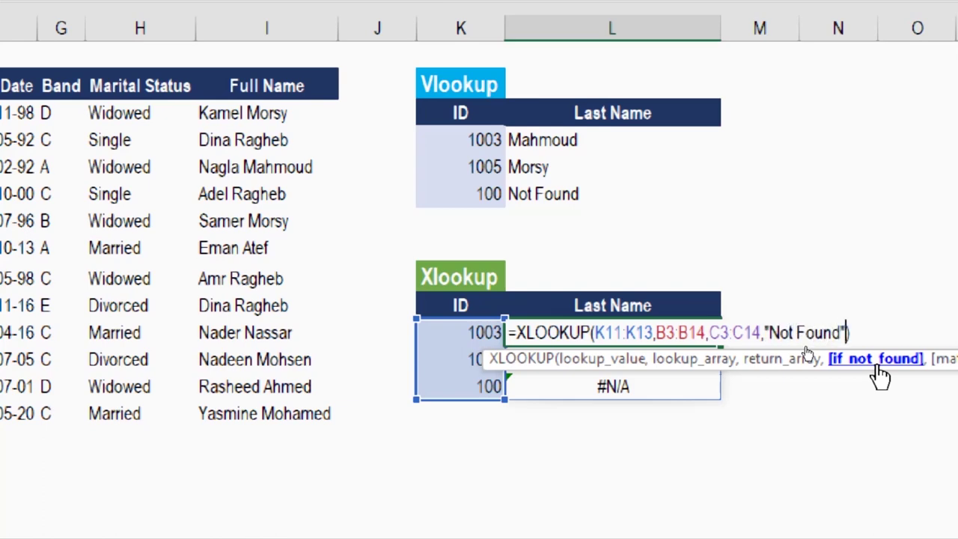
{"action": "key", "text": "Return"}
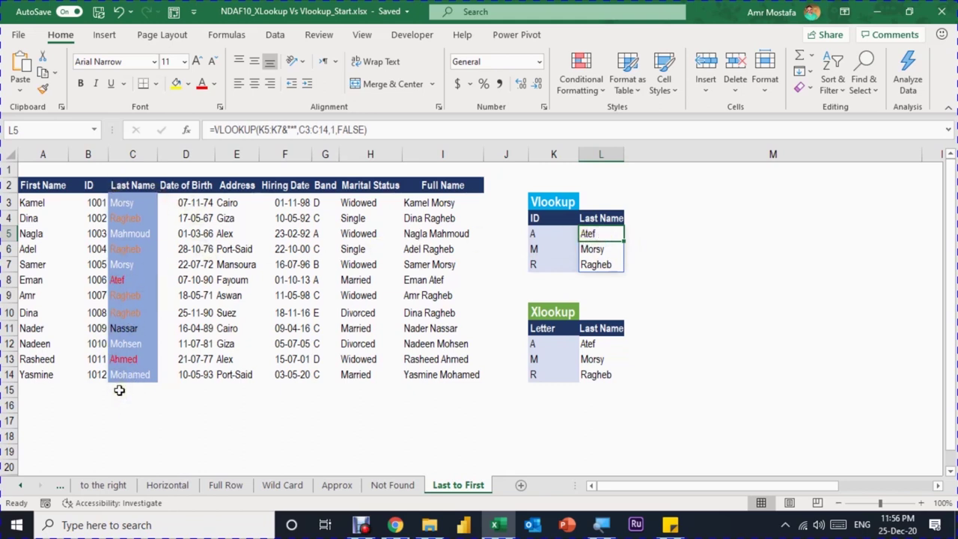
Examine on the Last to First sheet which Last Name entries the Vlookup table returns for the letters A, M and R.
{"action": "left_click", "coordinate": [539, 234]}
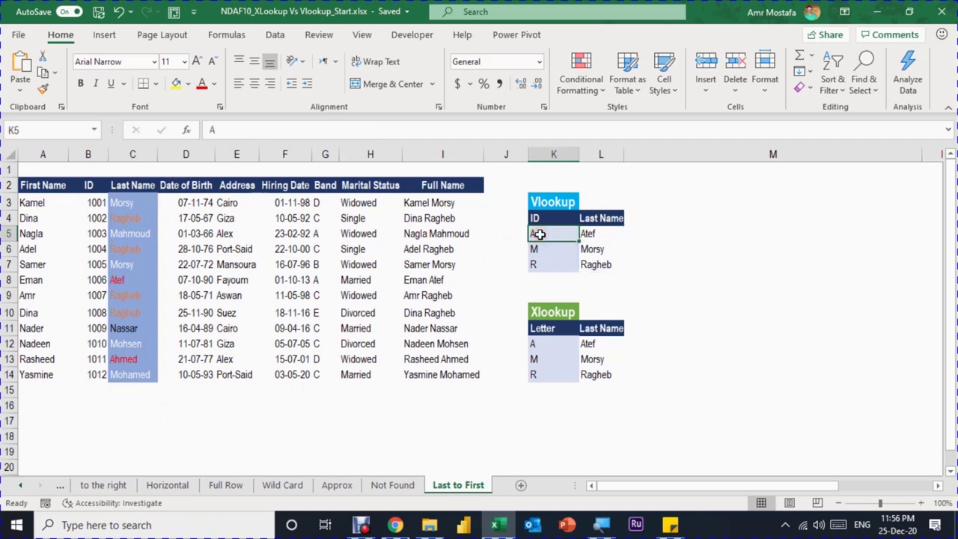
{"action": "left_click", "coordinate": [123, 283]}
{"action": "left_click", "coordinate": [131, 359]}
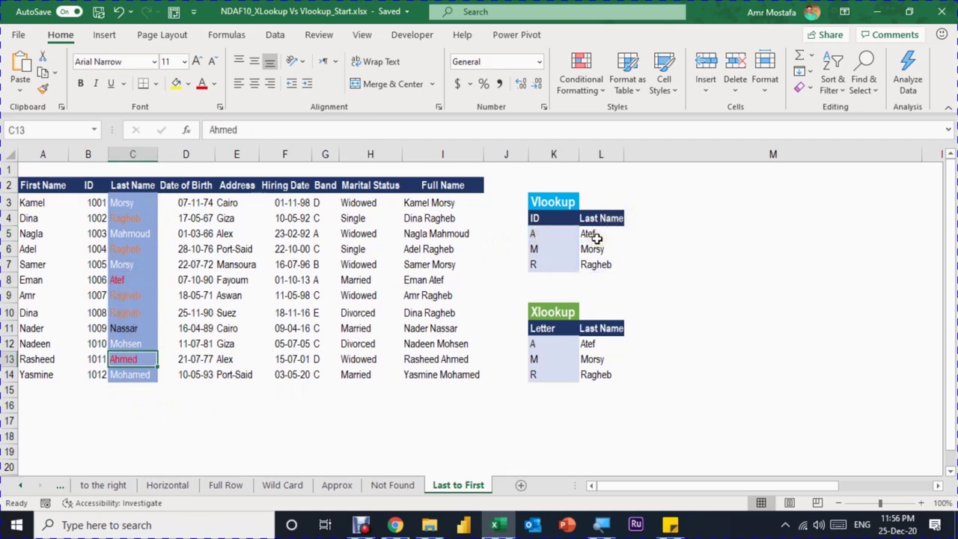
{"action": "left_click", "coordinate": [137, 279]}
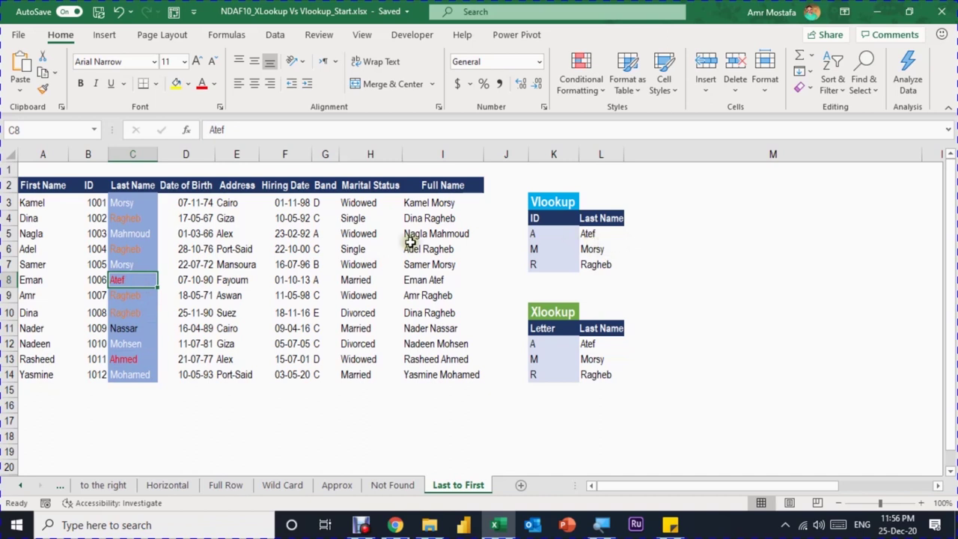
{"action": "left_click", "coordinate": [146, 203]}
{"action": "left_click", "coordinate": [139, 235]}
{"action": "left_click", "coordinate": [127, 266]}
{"action": "left_click", "coordinate": [128, 343]}
{"action": "left_click", "coordinate": [131, 374]}
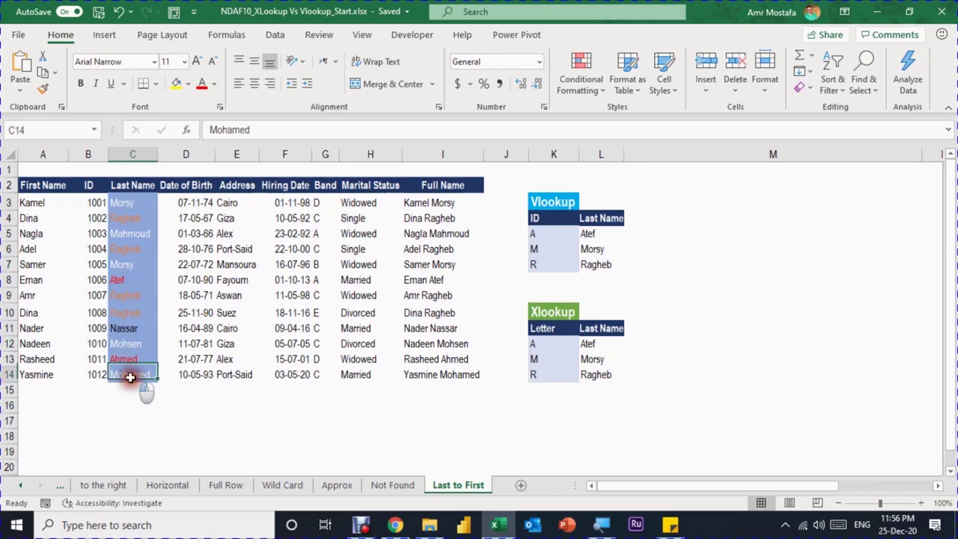
{"action": "left_click", "coordinate": [586, 250]}
{"action": "left_click", "coordinate": [136, 208]}
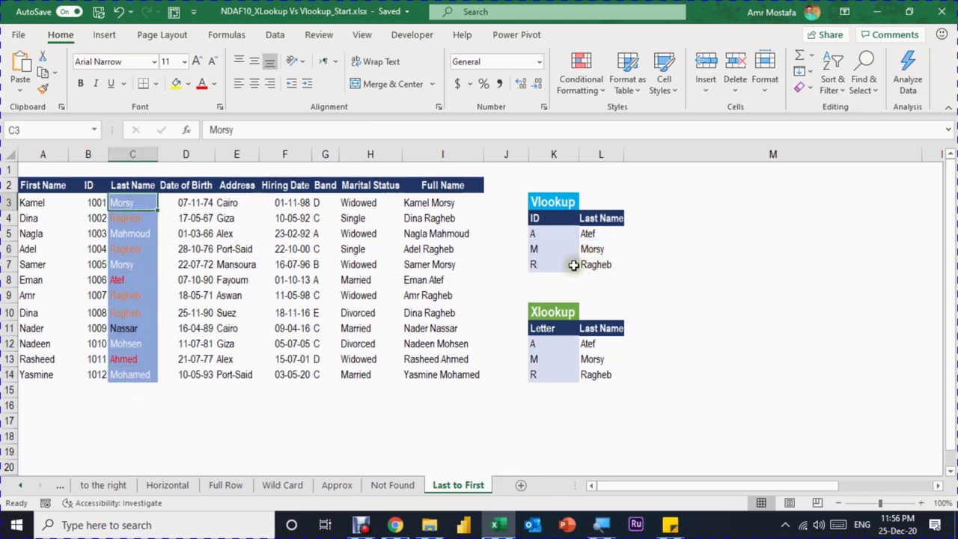
{"action": "left_click", "coordinate": [598, 262]}
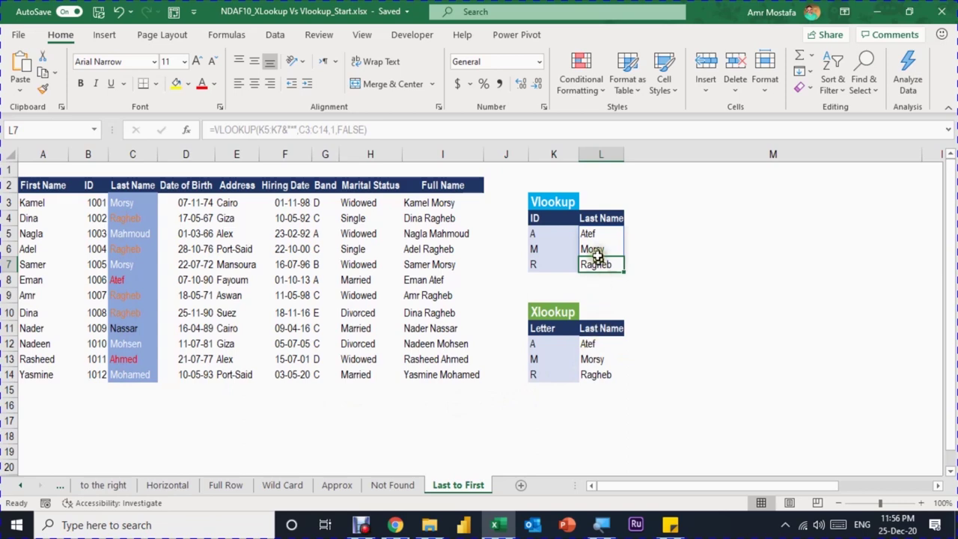
Compare the Vlookup results with the last matching entries for A and M in the Last Name column.
{"action": "left_click", "coordinate": [534, 234]}
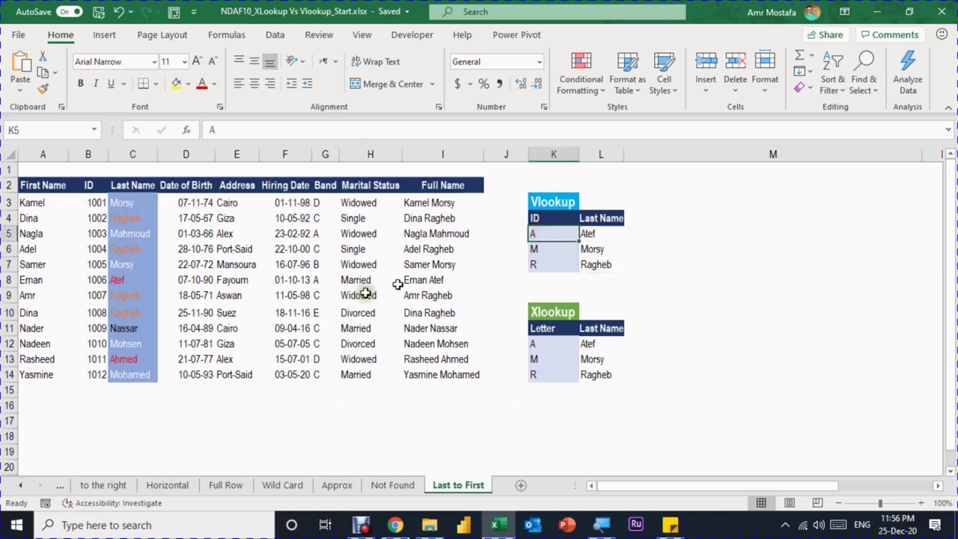
{"action": "left_click", "coordinate": [127, 359]}
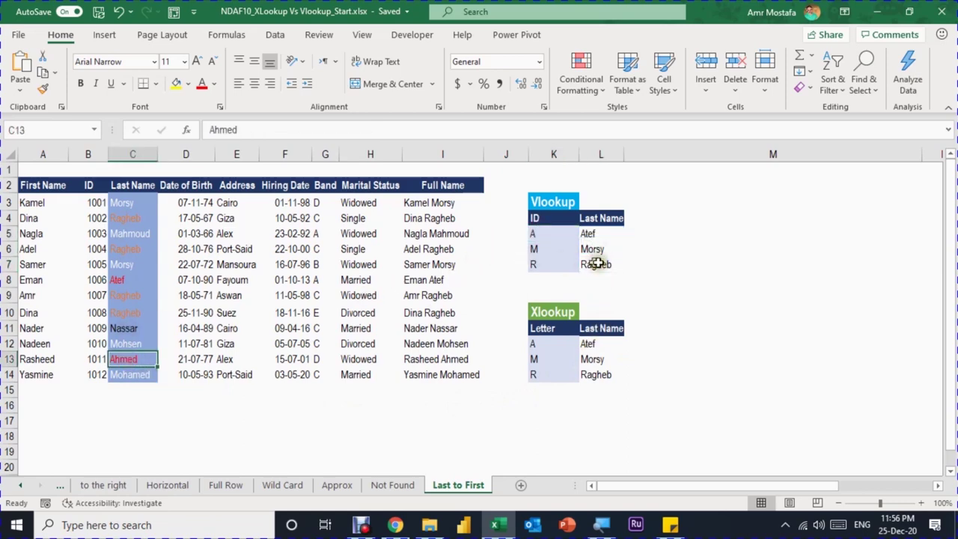
{"action": "left_click", "coordinate": [607, 241]}
{"action": "left_click", "coordinate": [133, 372]}
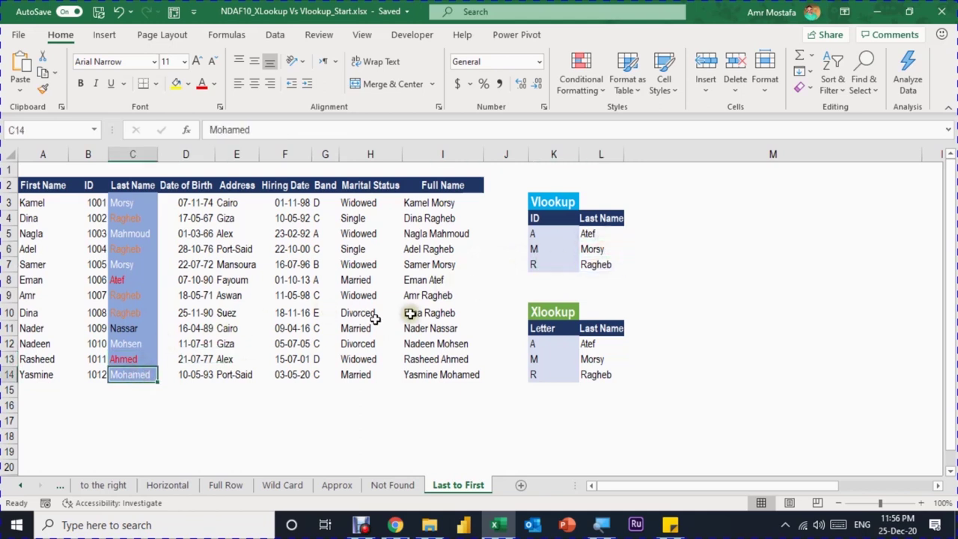
{"action": "left_click", "coordinate": [602, 267]}
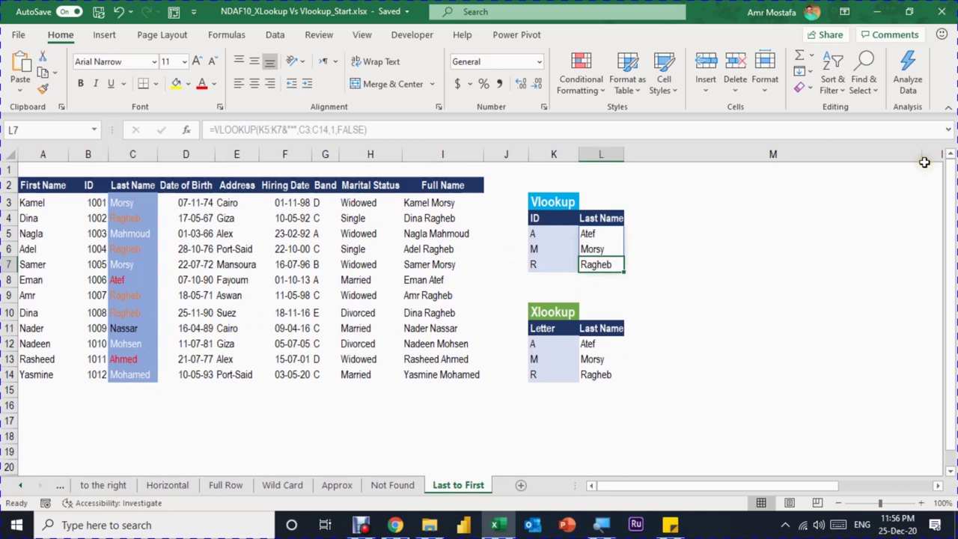
Narrow column M to expose the second pair of lookup tables and select P12 in the second Xlookup table.
{"action": "left_click_drag", "start_coordinate": [924, 159], "coordinate": [669, 172]}
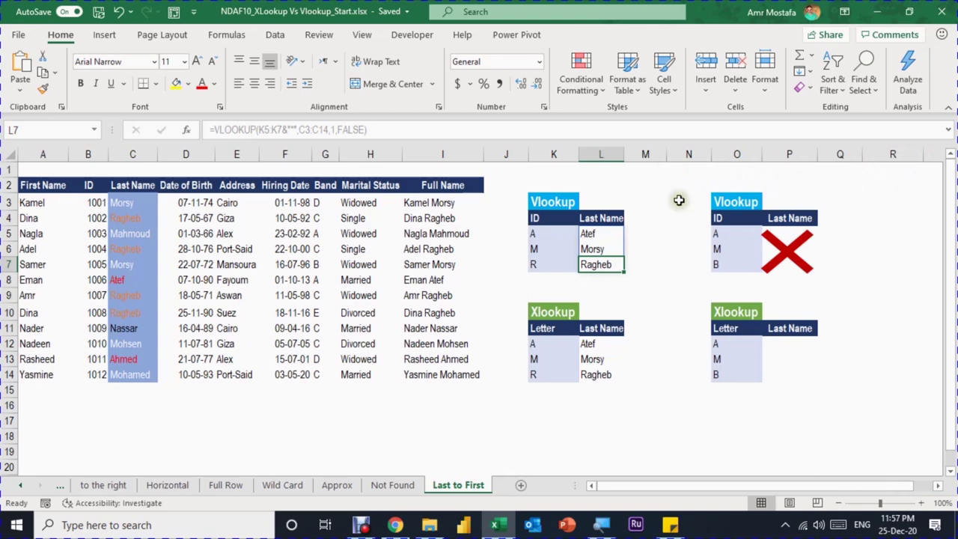
{"action": "left_click", "coordinate": [782, 343]}
{"action": "key", "text": "alt+l"}
{"action": "key", "text": "Escape"}
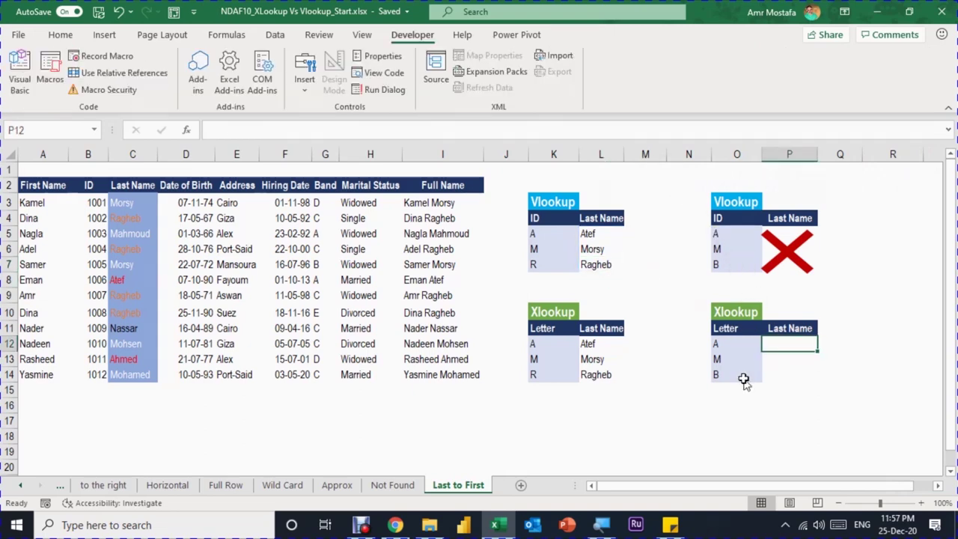
Reuse the L12 formula text in P12 with the second table's letters, as =XLOOKUP(O12:O14&"*",C3:C14,C3:C14,,2).
{"action": "left_click", "coordinate": [612, 343]}
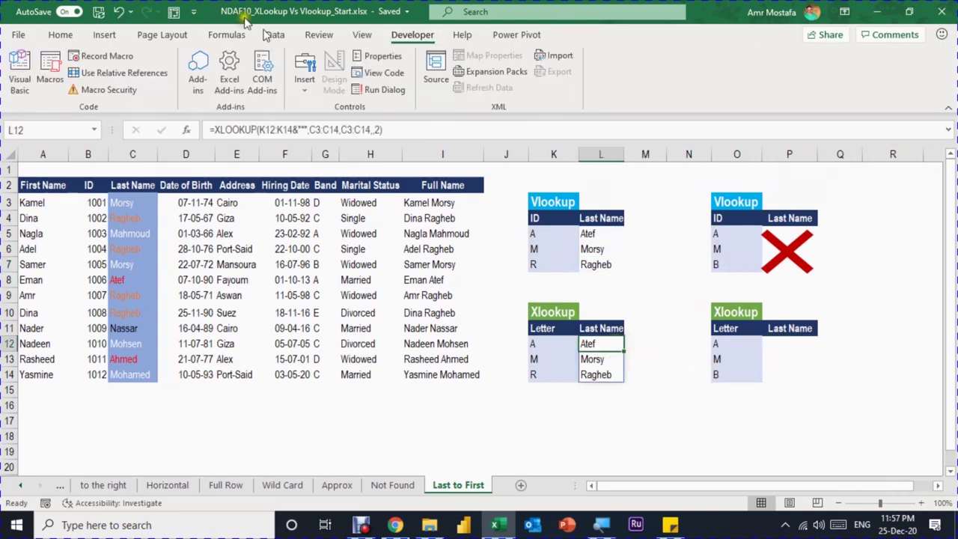
{"action": "left_click", "coordinate": [355, 128]}
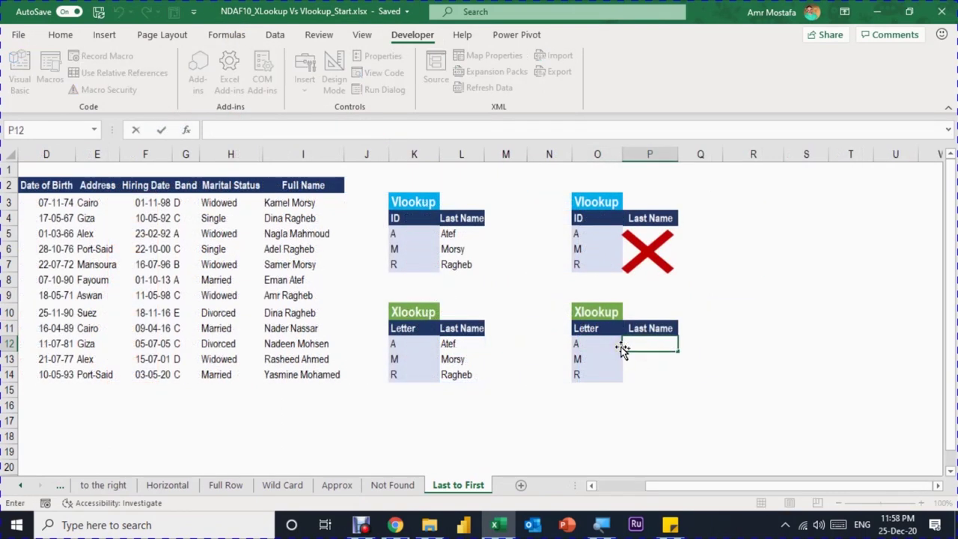
{"action": "type", "text": "=XLOOKUP(K12:K14&\"*\",C3:C14,C3:C14,,2)"}
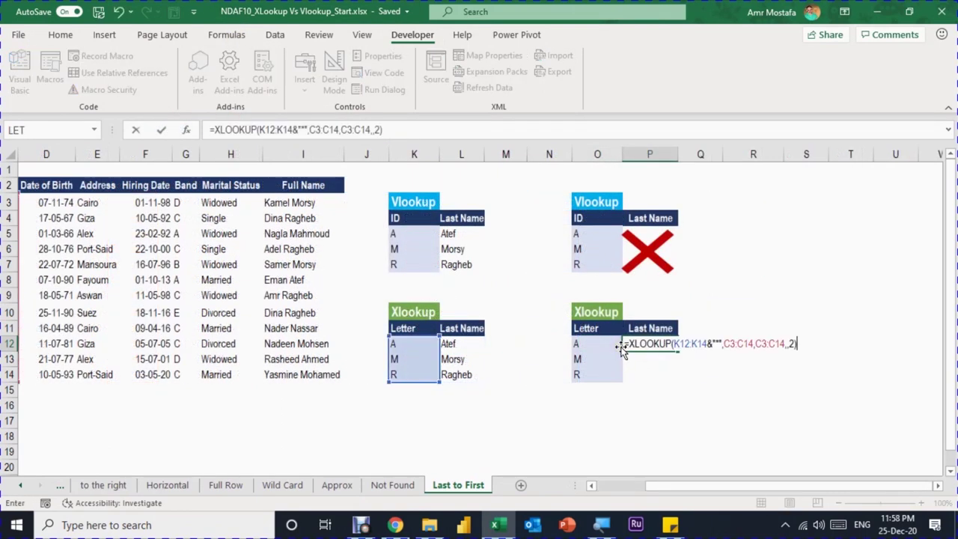
{"action": "left_click_drag", "start_coordinate": [416, 384], "coordinate": [593, 376]}
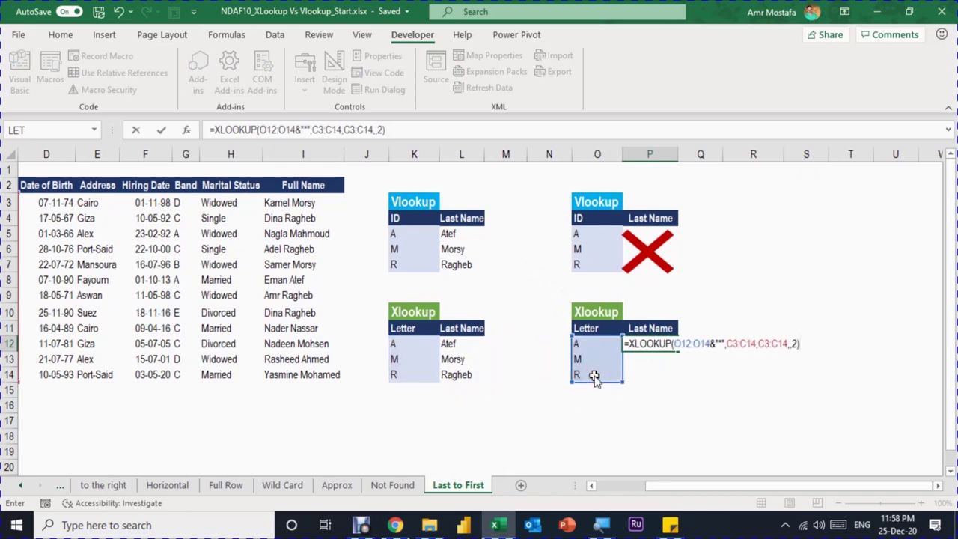
{"action": "key", "text": "Return"}
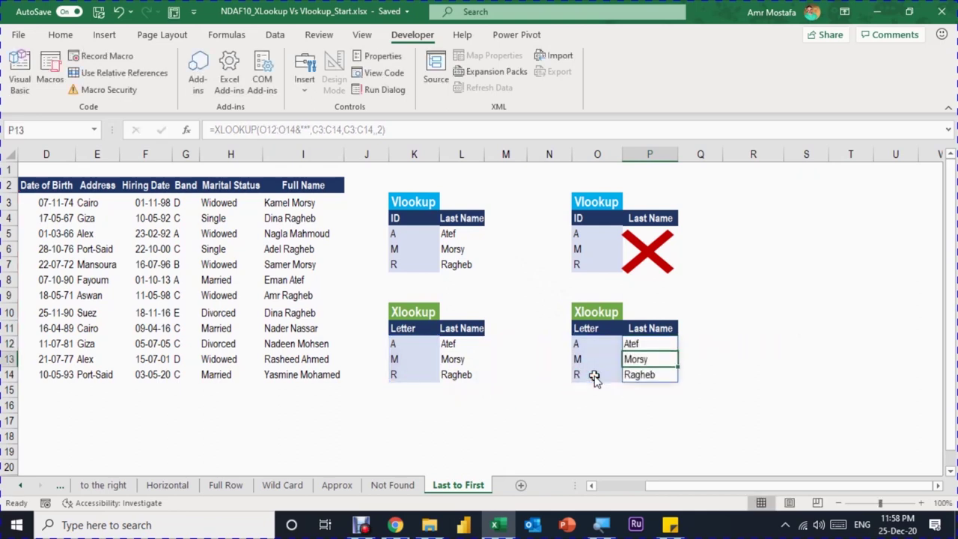
Add the search_mode argument -1 (Search last-to-first) to the XLOOKUP formula in P12.
{"action": "left_click", "coordinate": [653, 343]}
{"action": "double_click", "coordinate": [653, 344]}
{"action": "left_click", "coordinate": [381, 129]}
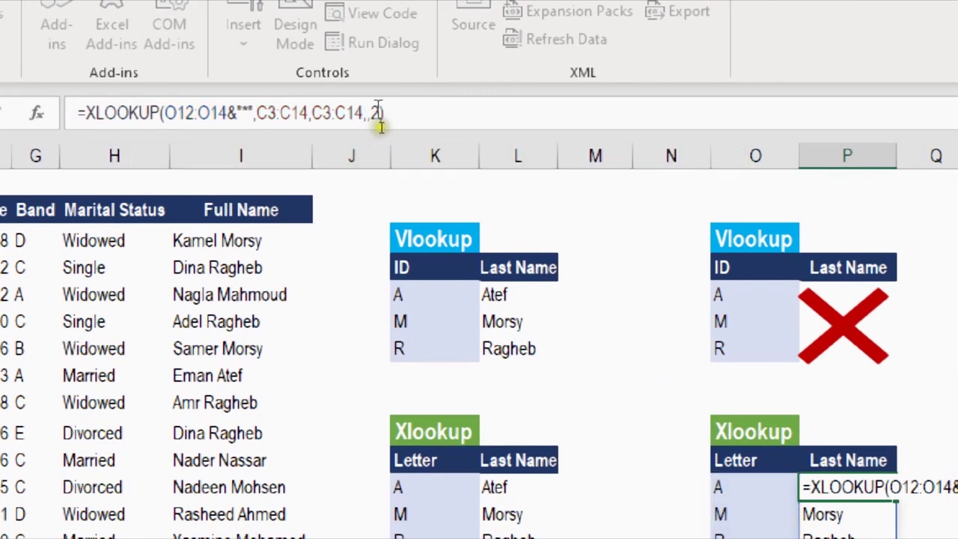
{"action": "left_click", "coordinate": [379, 114]}
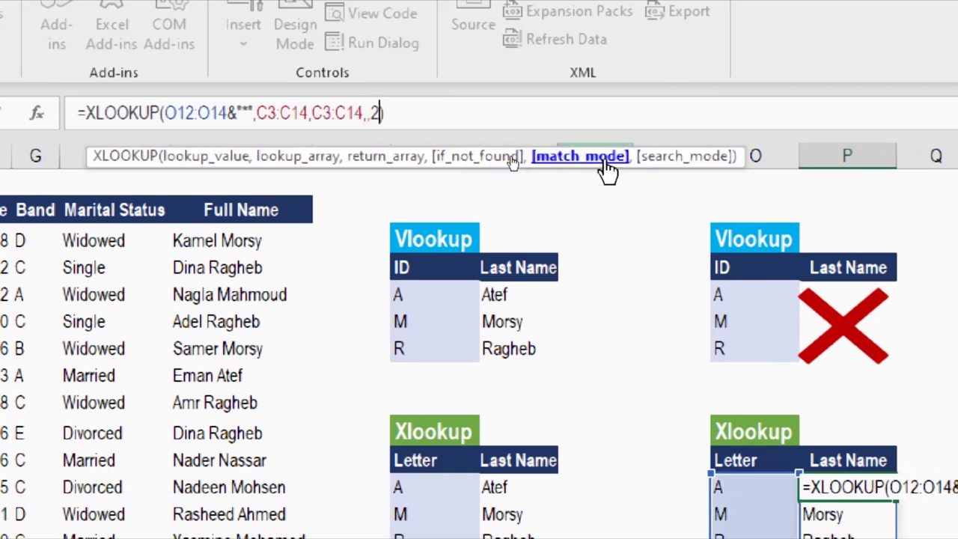
{"action": "type", "text": ","}
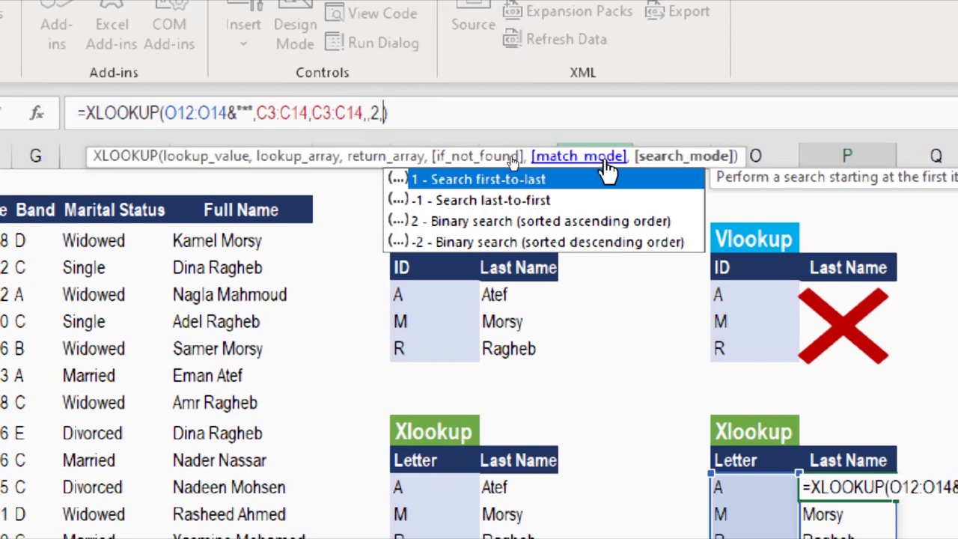
{"action": "left_click", "coordinate": [432, 182]}
{"action": "double_click", "coordinate": [464, 200]}
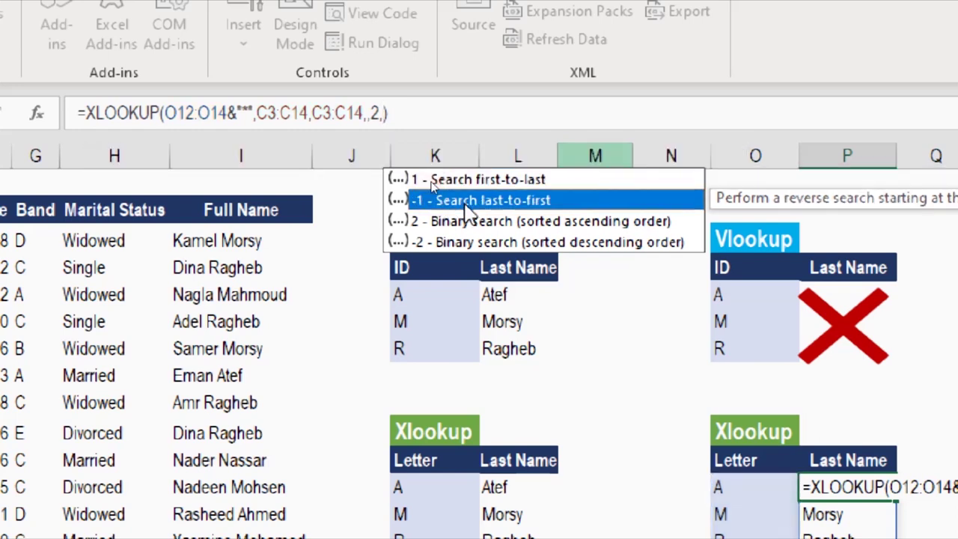
{"action": "key", "text": "Return"}
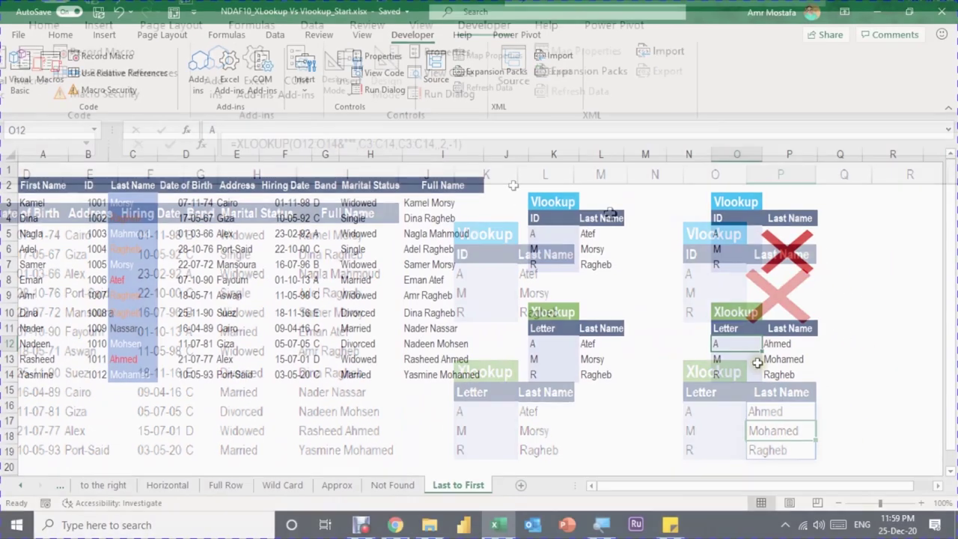
Check the last-to-first results for A and M against the Last Name column and save the workbook.
{"action": "left_click", "coordinate": [763, 460]}
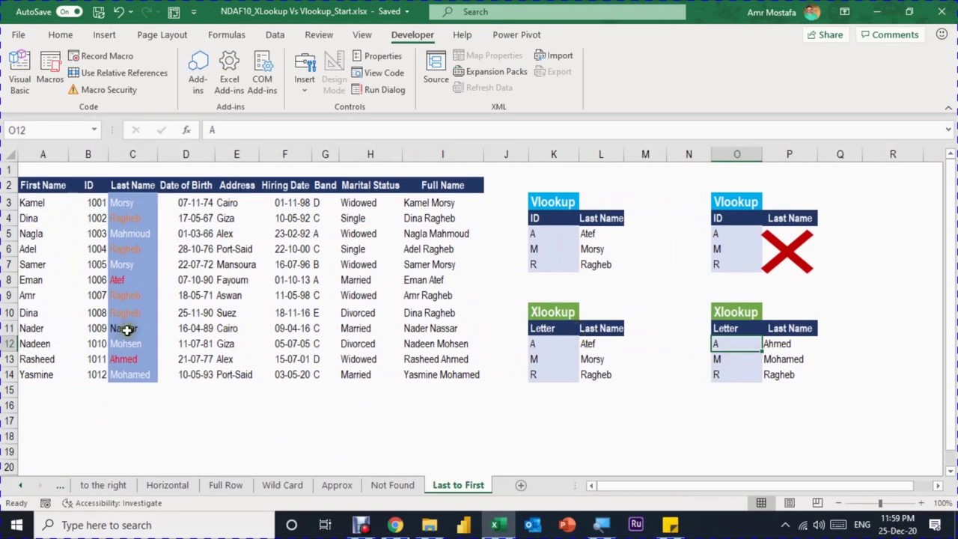
{"action": "left_click", "coordinate": [134, 359]}
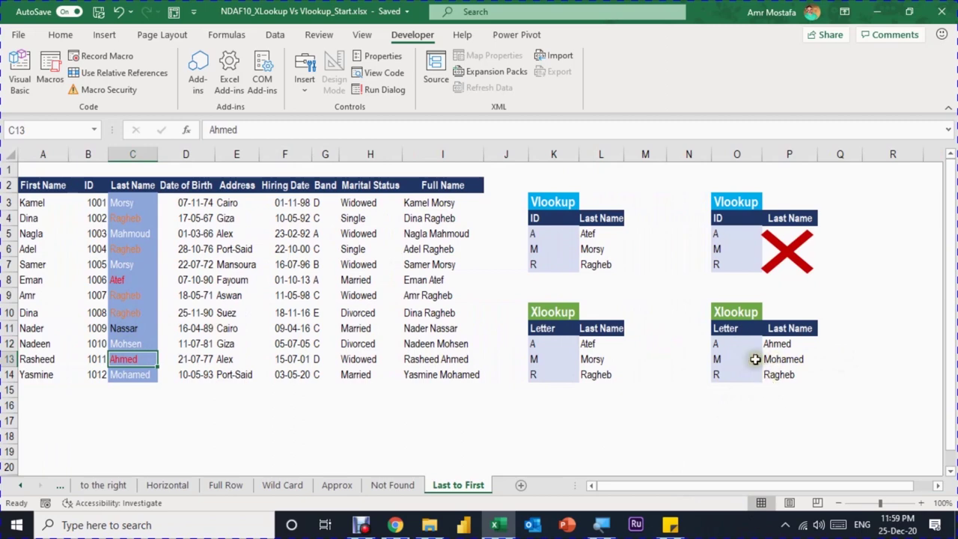
{"action": "left_click", "coordinate": [142, 376]}
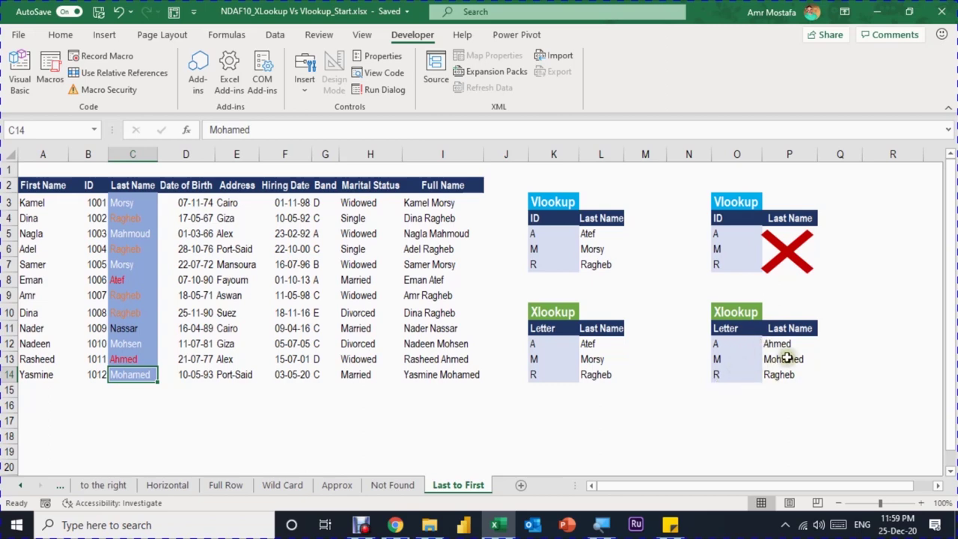
{"action": "key", "text": "ctrl+s"}
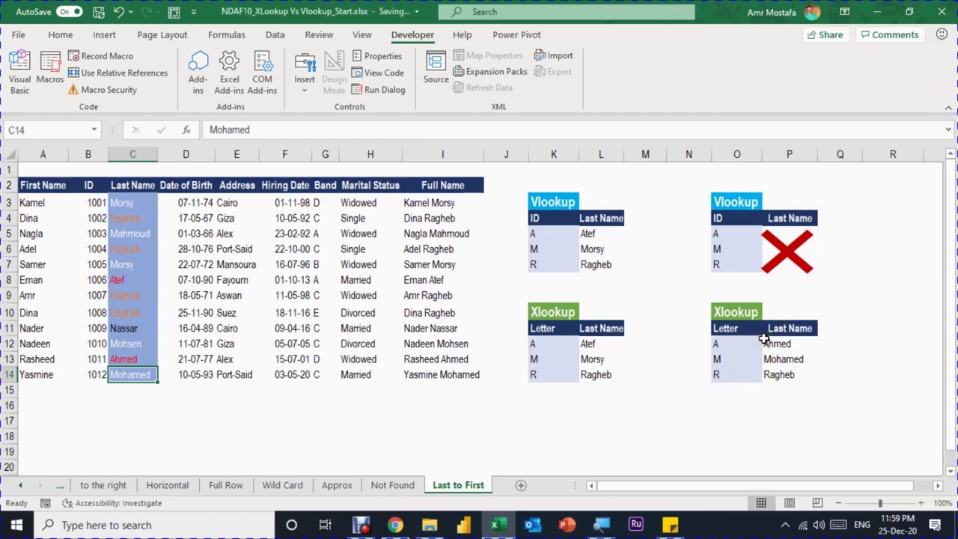